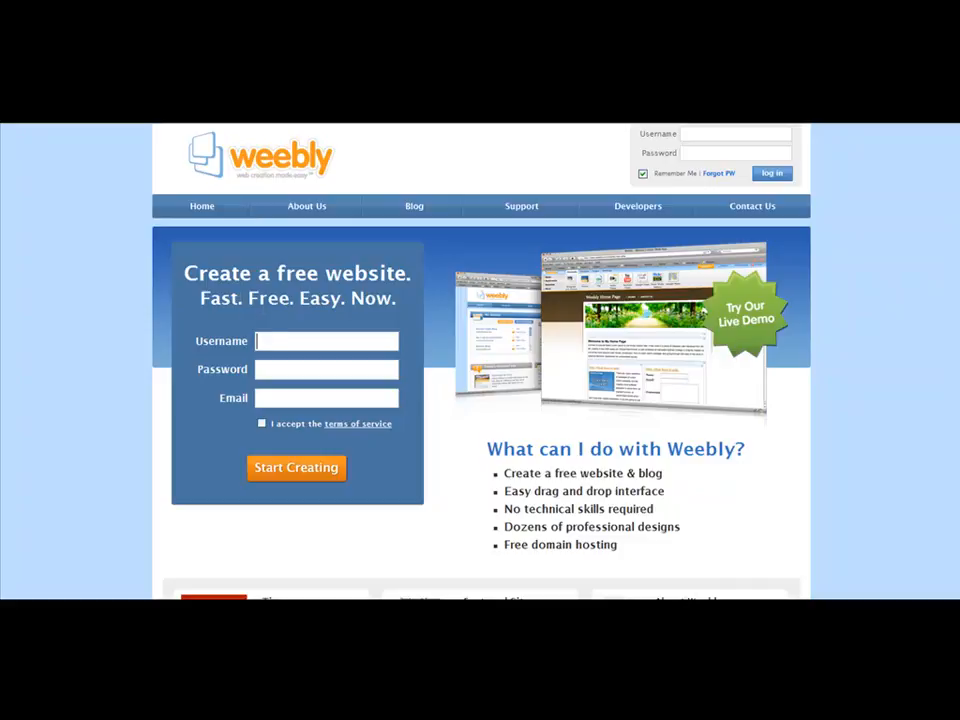
{"action": "left_click", "coordinate": [258, 341]}
{"action": "left_click", "coordinate": [270, 397]}
{"action": "scroll", "coordinate": [338, 368], "scroll_direction": "down", "scroll_amount": 1}
{"action": "scroll", "coordinate": [338, 366], "scroll_direction": "up", "scroll_amount": 1}
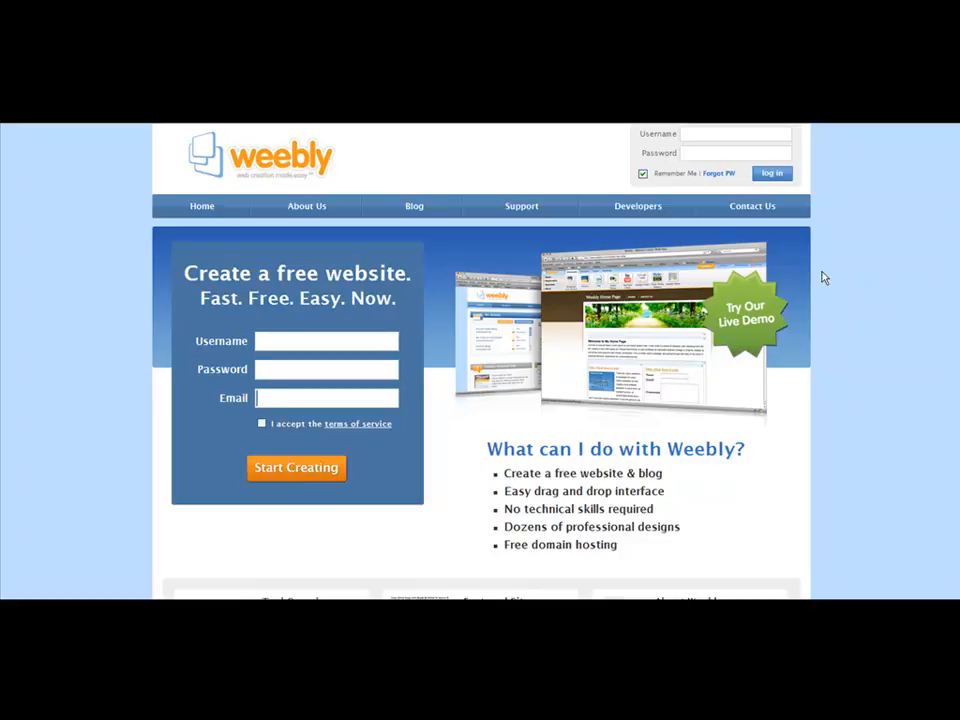
Log in to the existing account with the account username and password.
{"action": "left_click", "coordinate": [745, 135]}
{"action": "type", "text": "cou12345"}
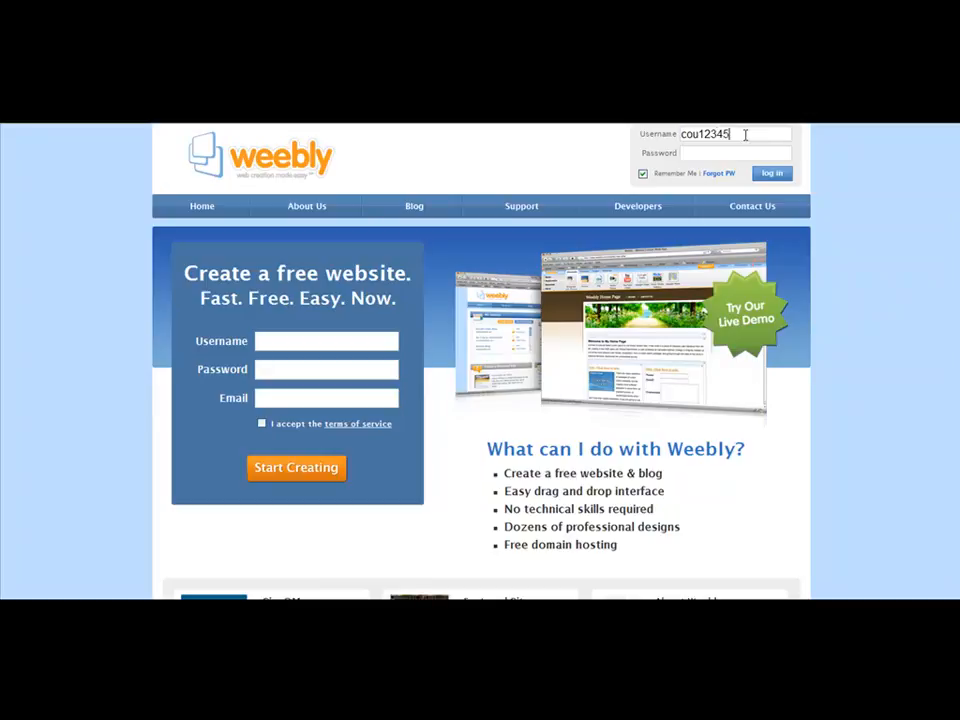
{"action": "key", "text": "Tab"}
{"action": "type", "text": "********"}
{"action": "left_click", "coordinate": [775, 175]}
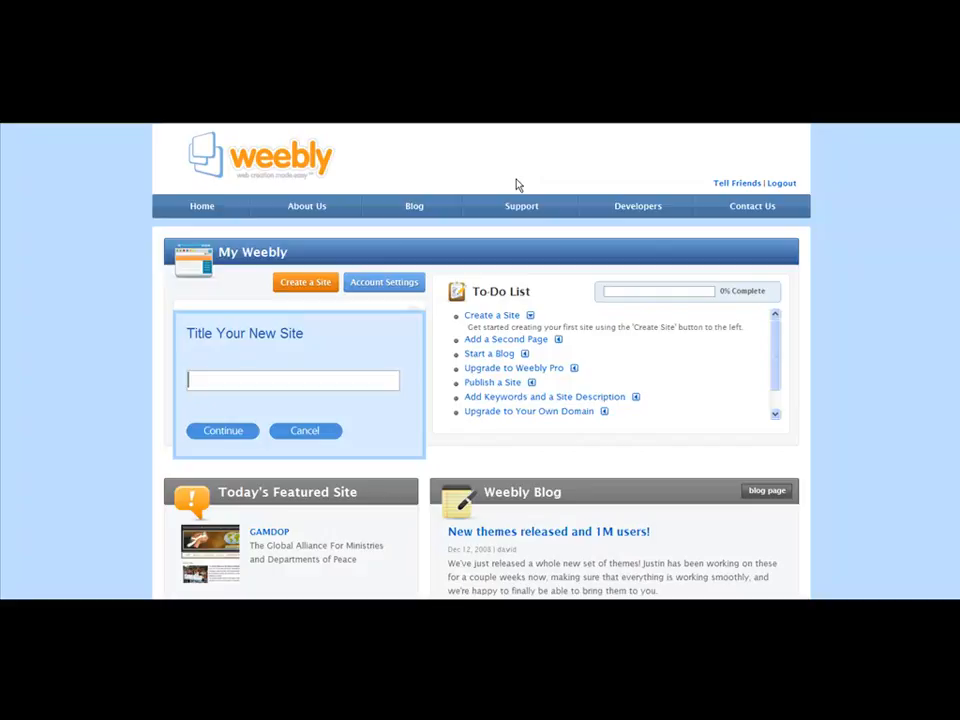
Create a new site titled "Paid Surveys For Cash" and open it in the site editor.
{"action": "left_click", "coordinate": [301, 285]}
{"action": "type", "text": "Paid Surveys For Cash"}
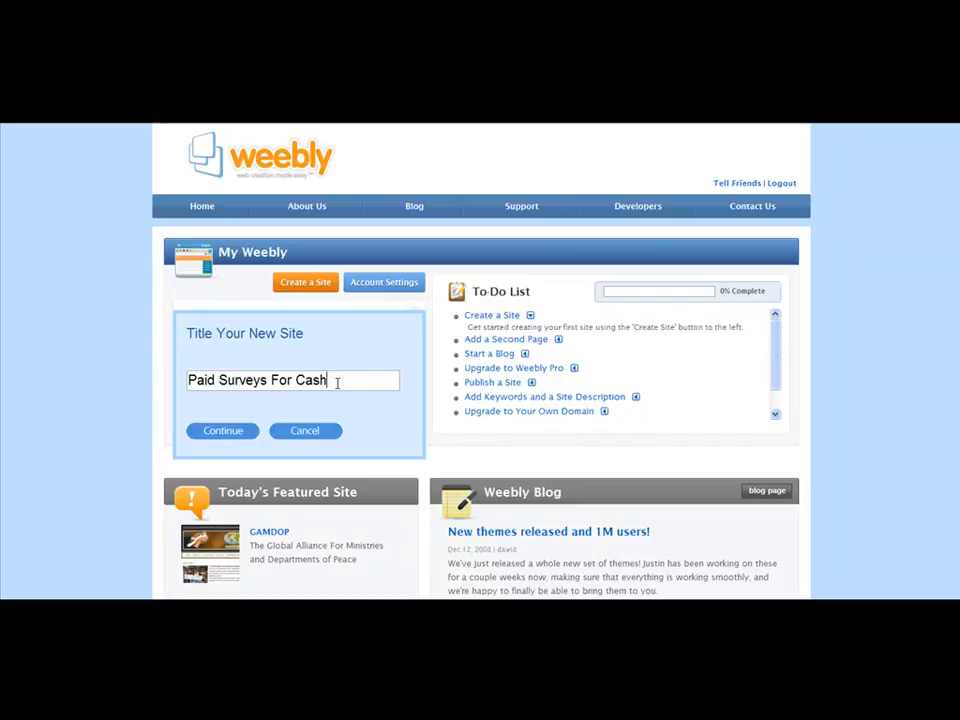
{"action": "left_click", "coordinate": [226, 434]}
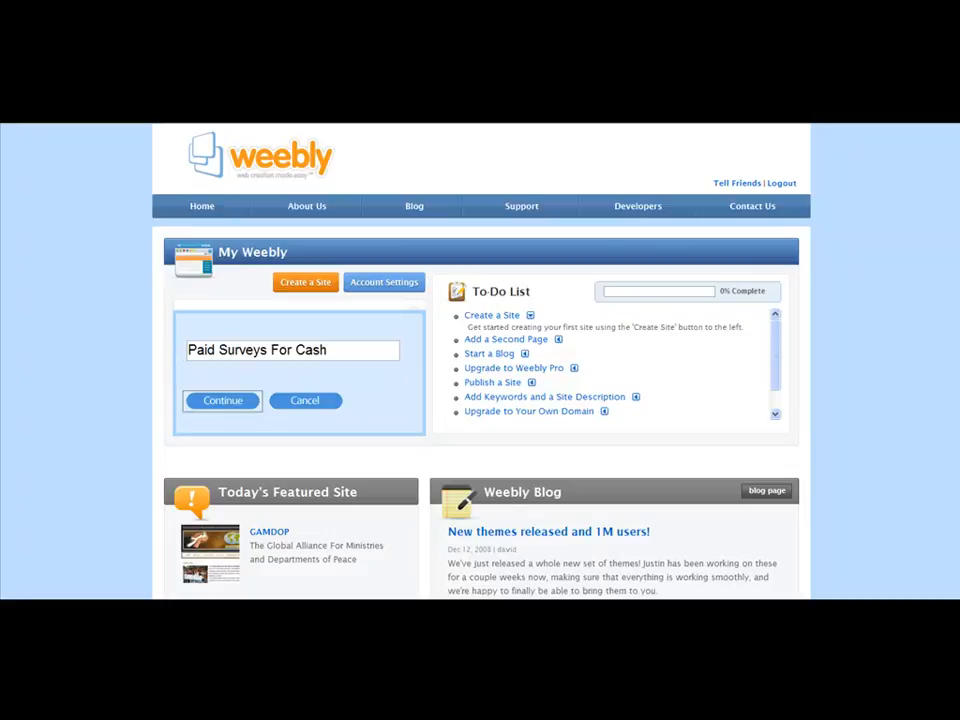
{"action": "key", "text": "Return"}
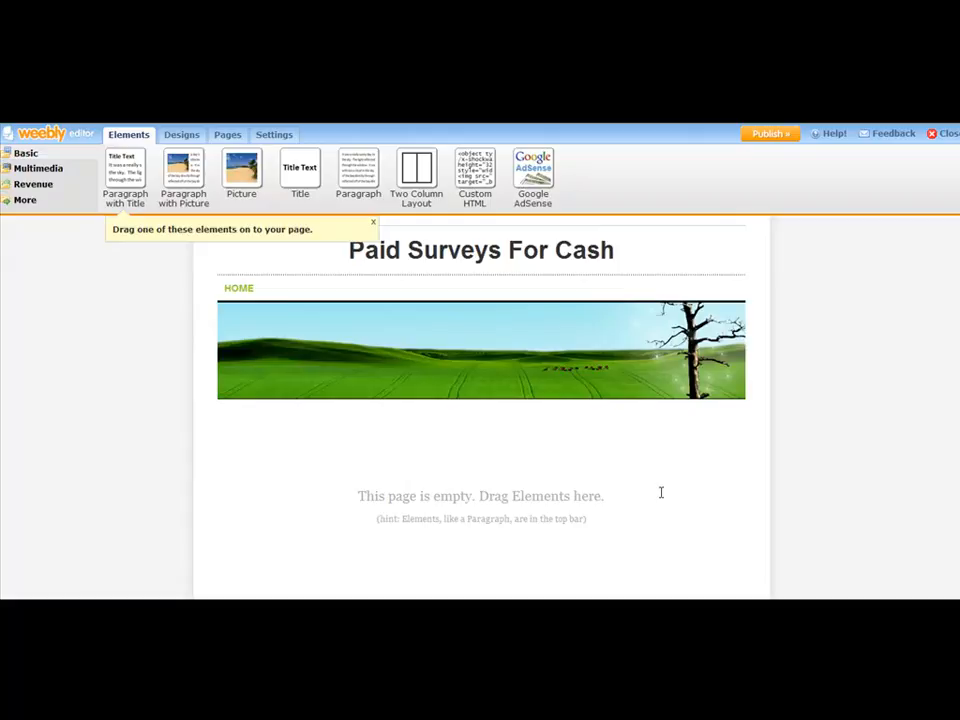
Try out several site designs, including the blue header, wedding photo, children with laptop, orange roses, red header and garden path themes.
{"action": "left_click", "coordinate": [373, 226]}
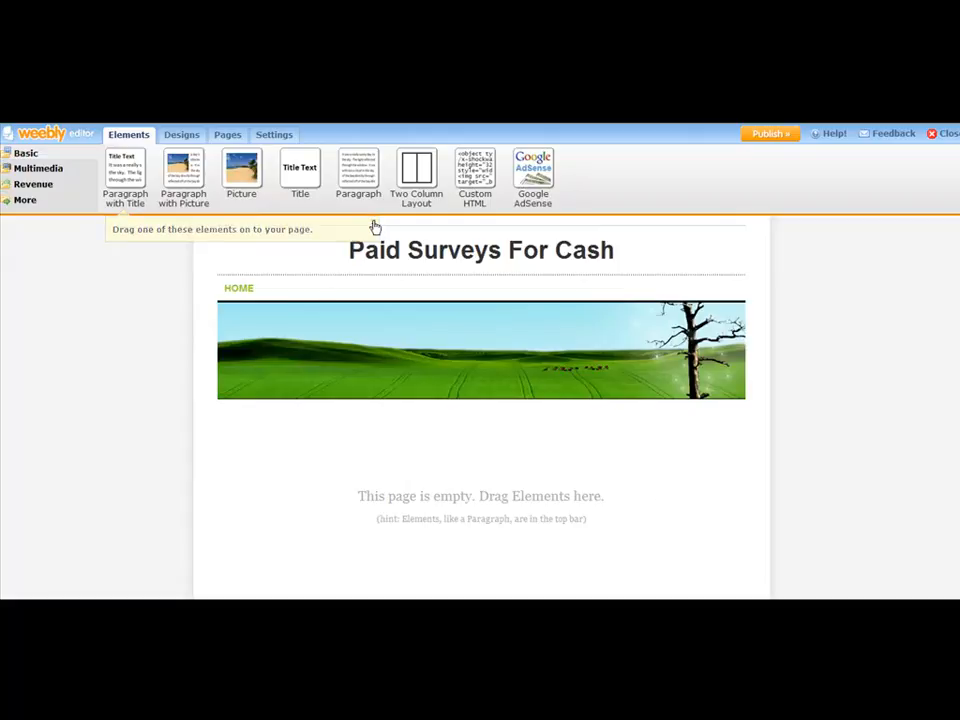
{"action": "left_click", "coordinate": [181, 134]}
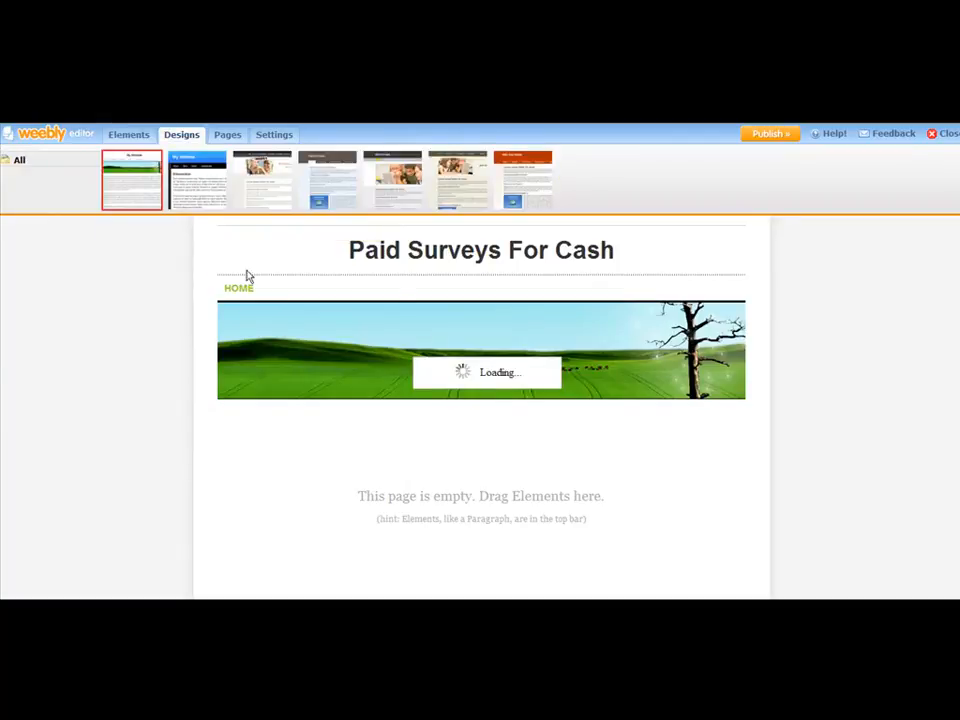
{"action": "left_click", "coordinate": [226, 187]}
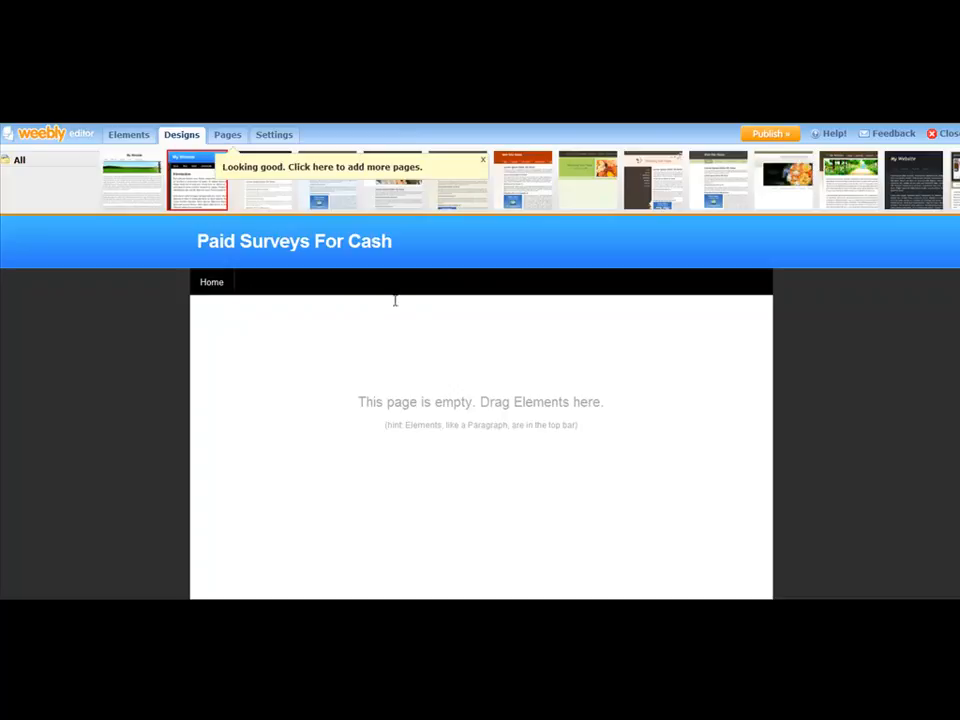
{"action": "left_click", "coordinate": [268, 189]}
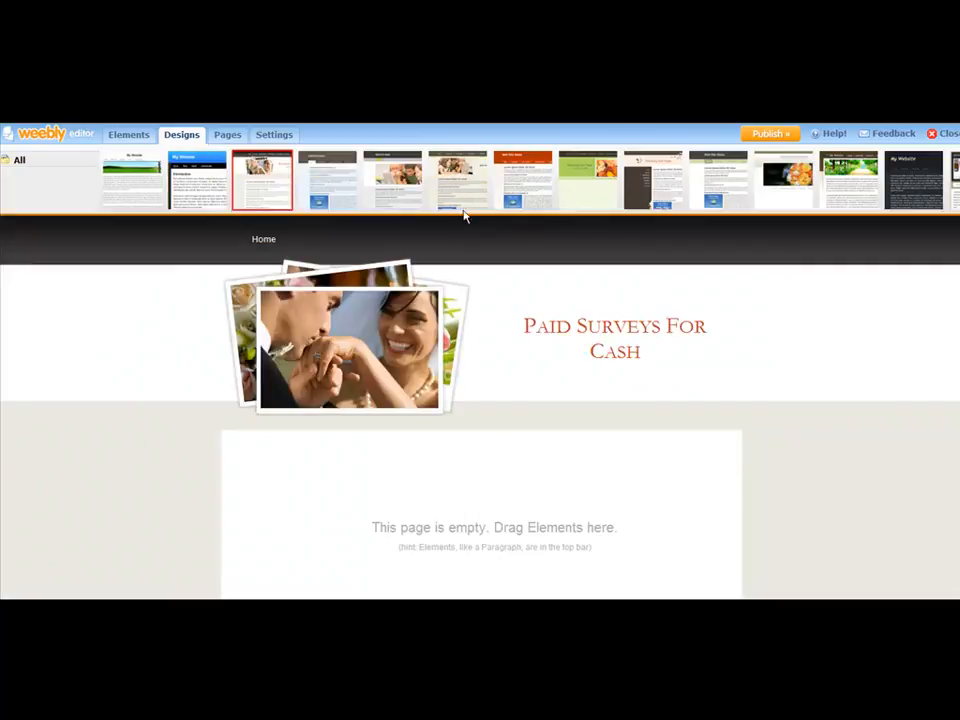
{"action": "left_click", "coordinate": [343, 181]}
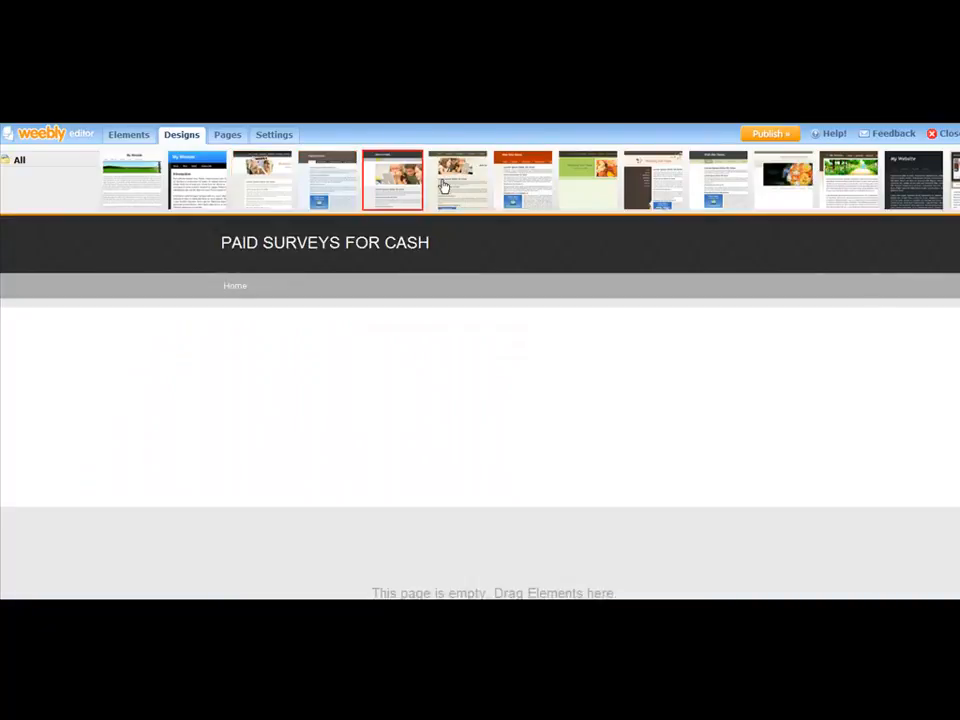
{"action": "left_click", "coordinate": [443, 186]}
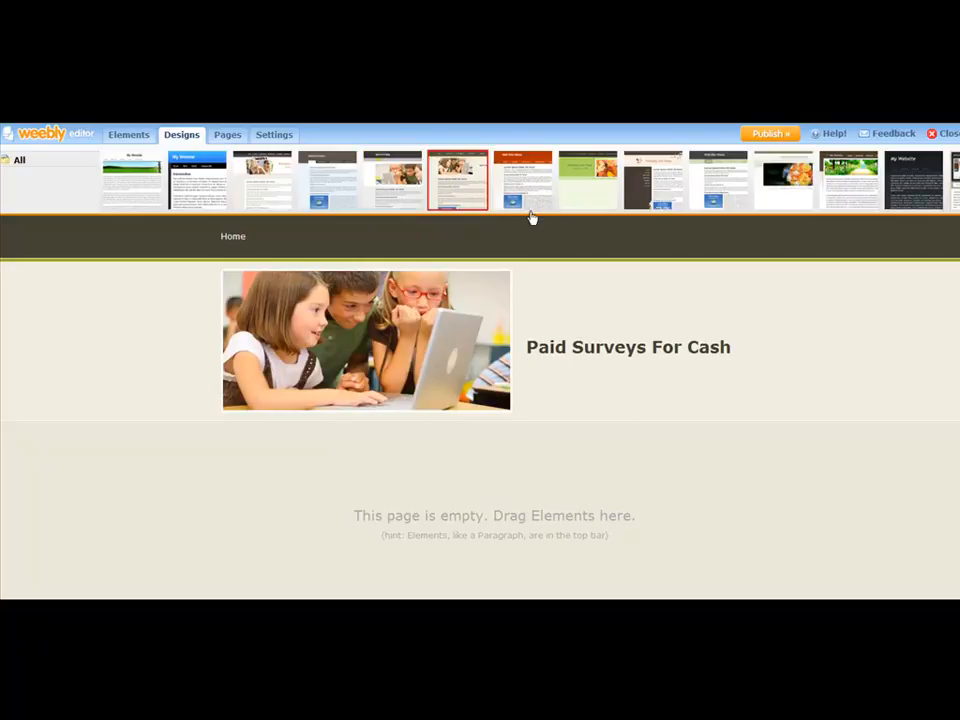
{"action": "left_click", "coordinate": [544, 175]}
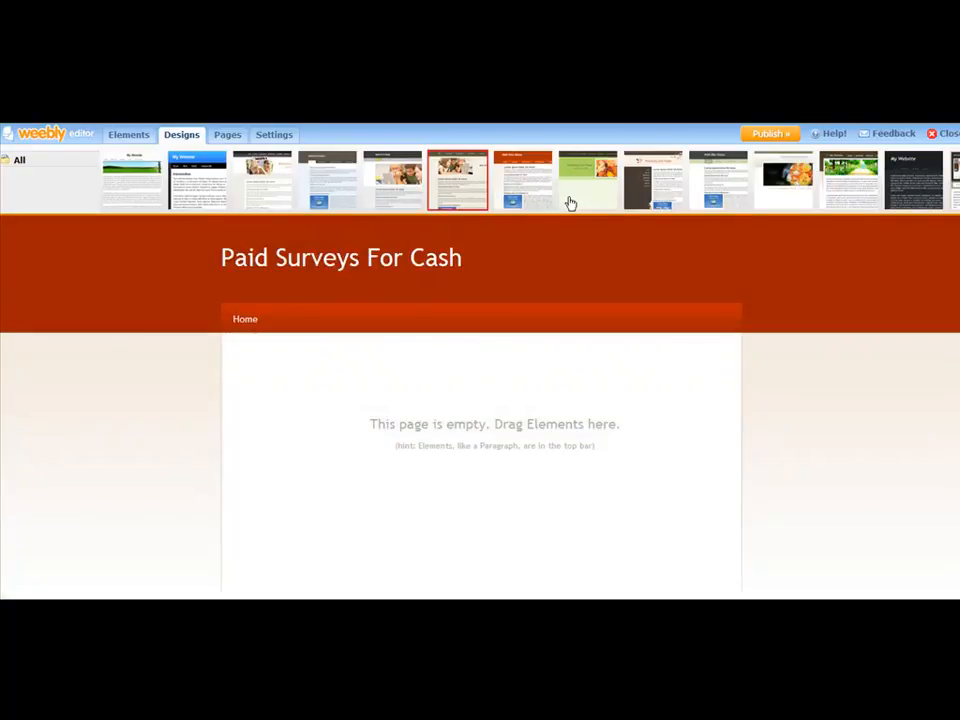
{"action": "left_click", "coordinate": [531, 178]}
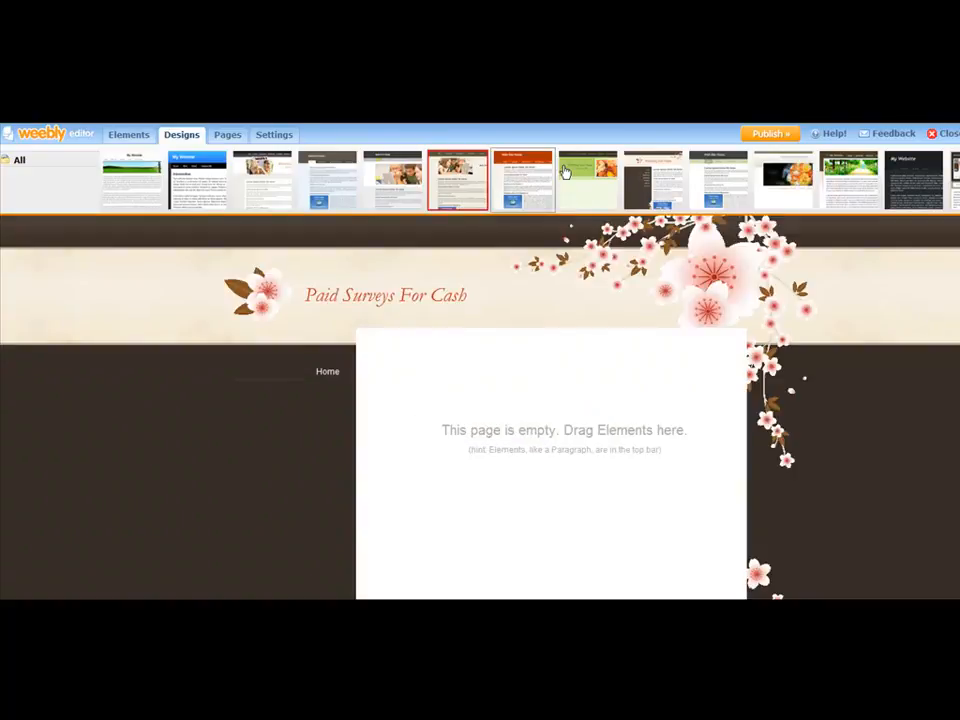
{"action": "left_click", "coordinate": [562, 171]}
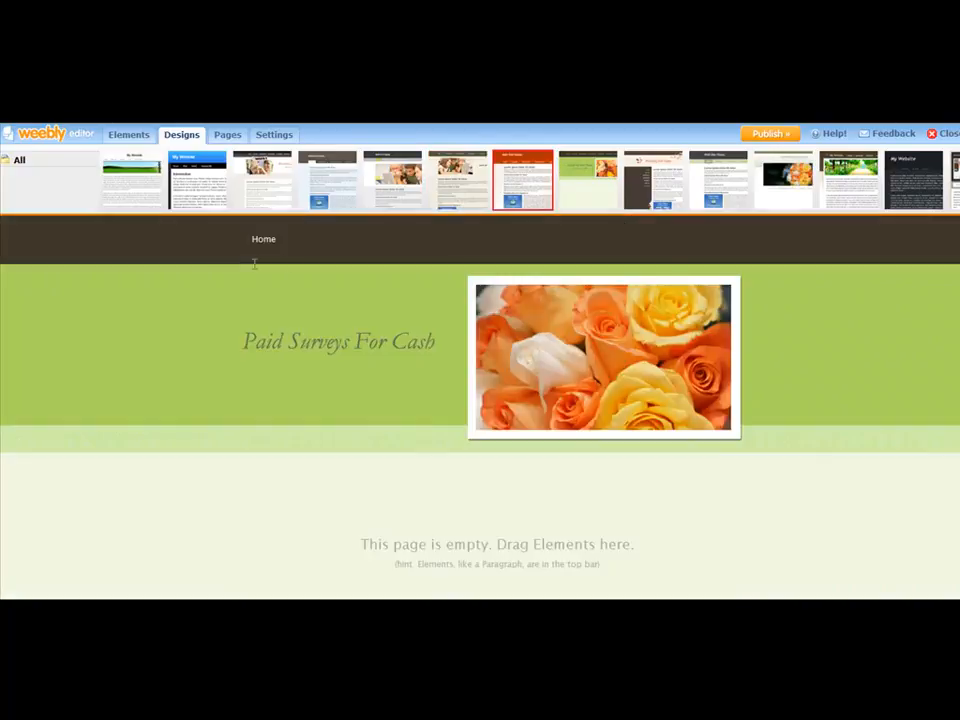
{"action": "left_click", "coordinate": [530, 180]}
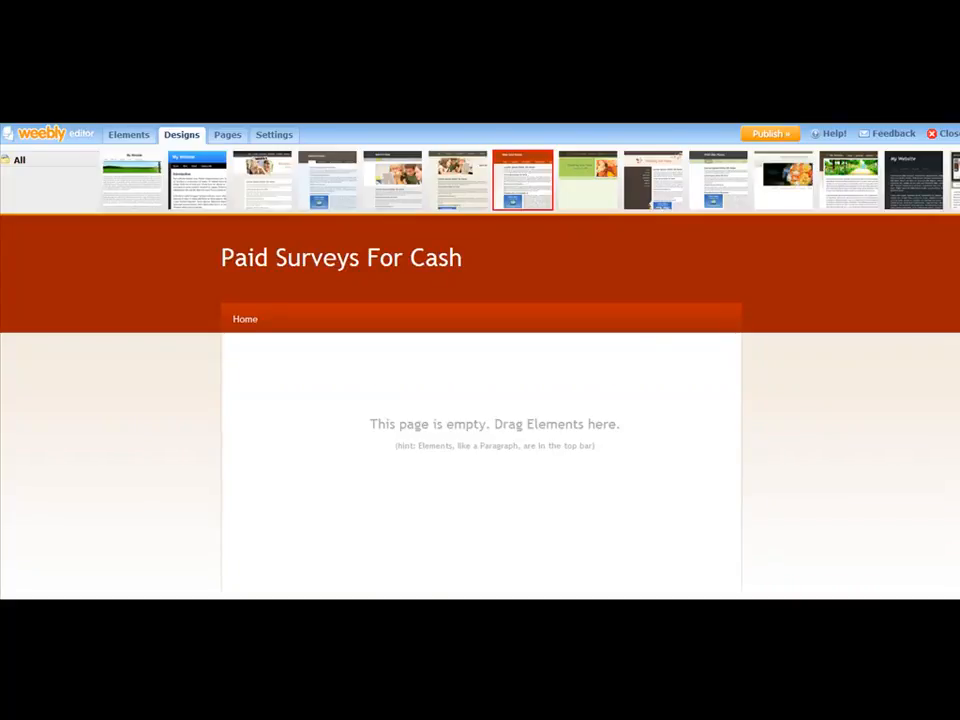
{"action": "left_click", "coordinate": [864, 195]}
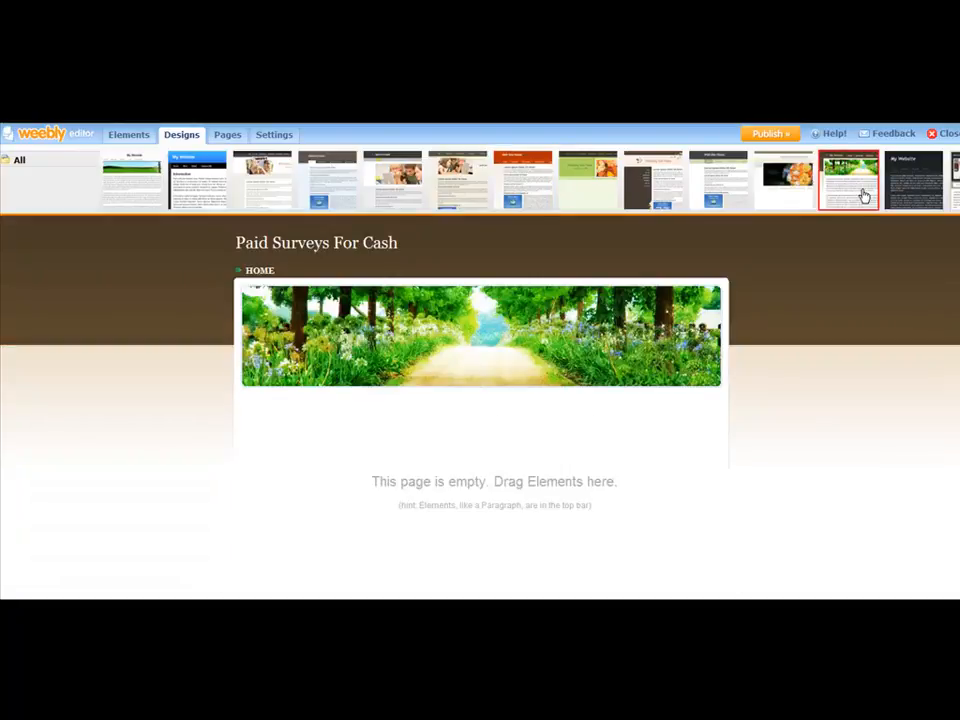
Compare the dark header design with the yellow pencil design and apply the pencil design to the site.
{"action": "left_click", "coordinate": [958, 180]}
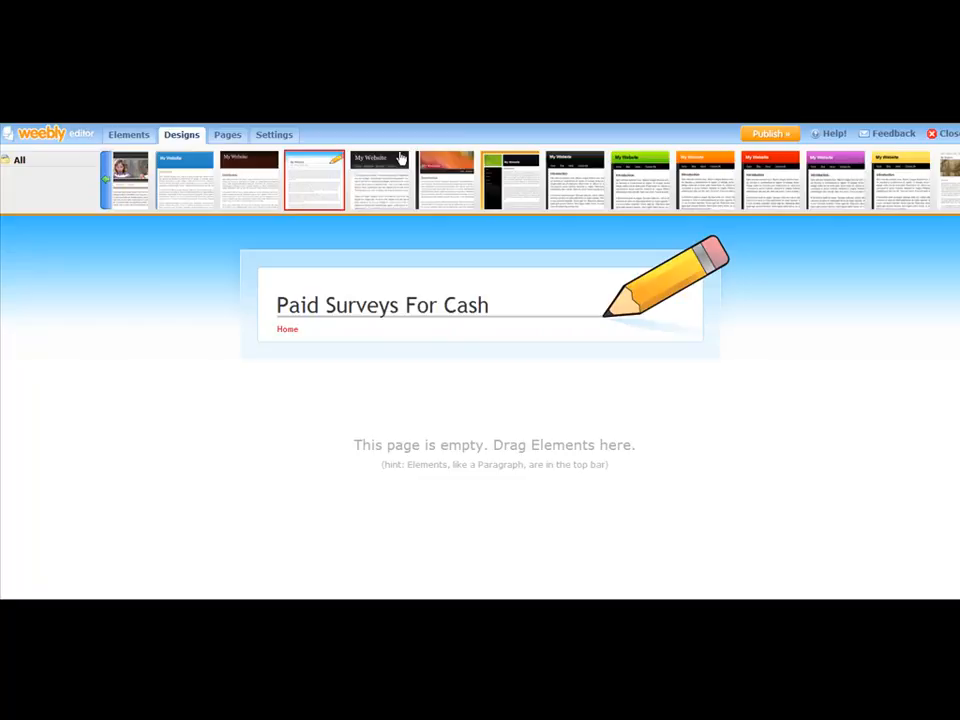
{"action": "left_click", "coordinate": [400, 158]}
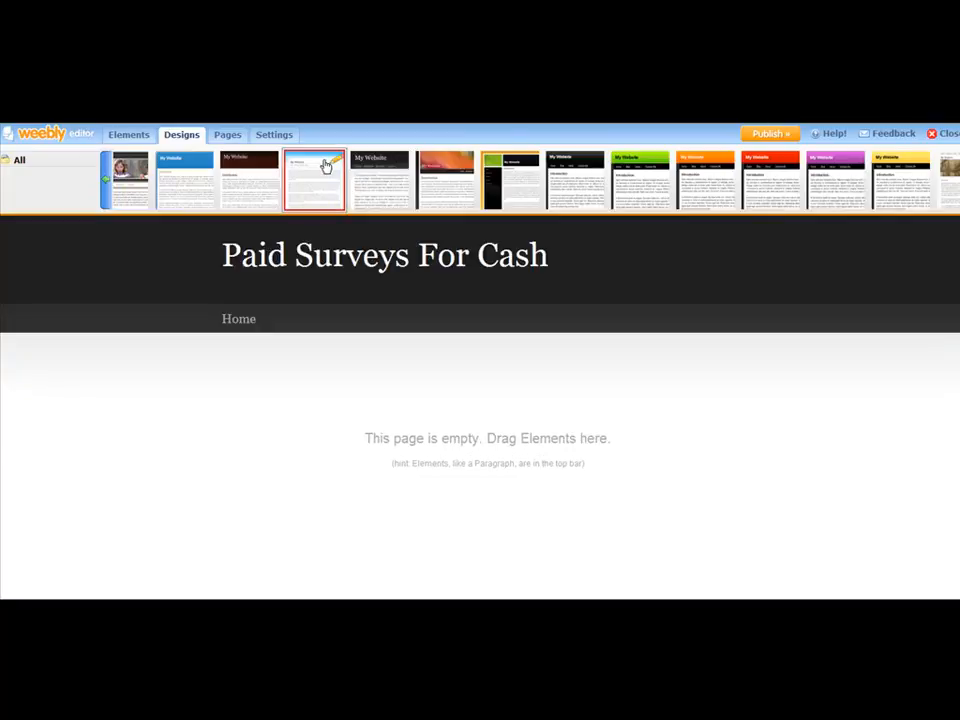
{"action": "left_click", "coordinate": [326, 165]}
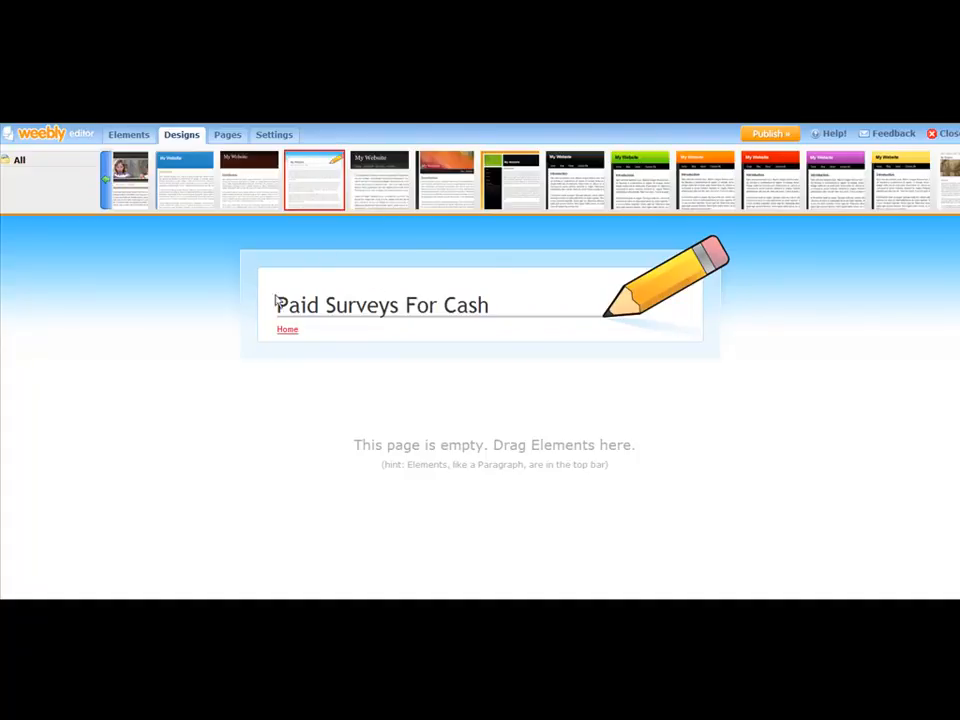
Add a Paragraph with Title element to the empty home page.
{"action": "left_click", "coordinate": [129, 136]}
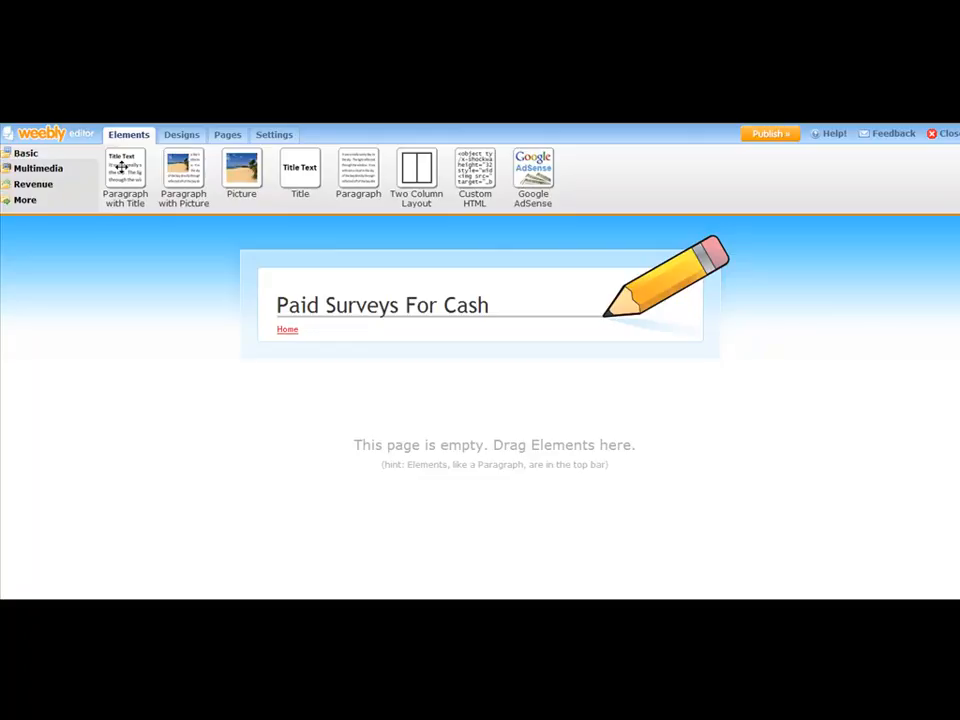
{"action": "left_click_drag", "start_coordinate": [121, 167], "coordinate": [359, 381]}
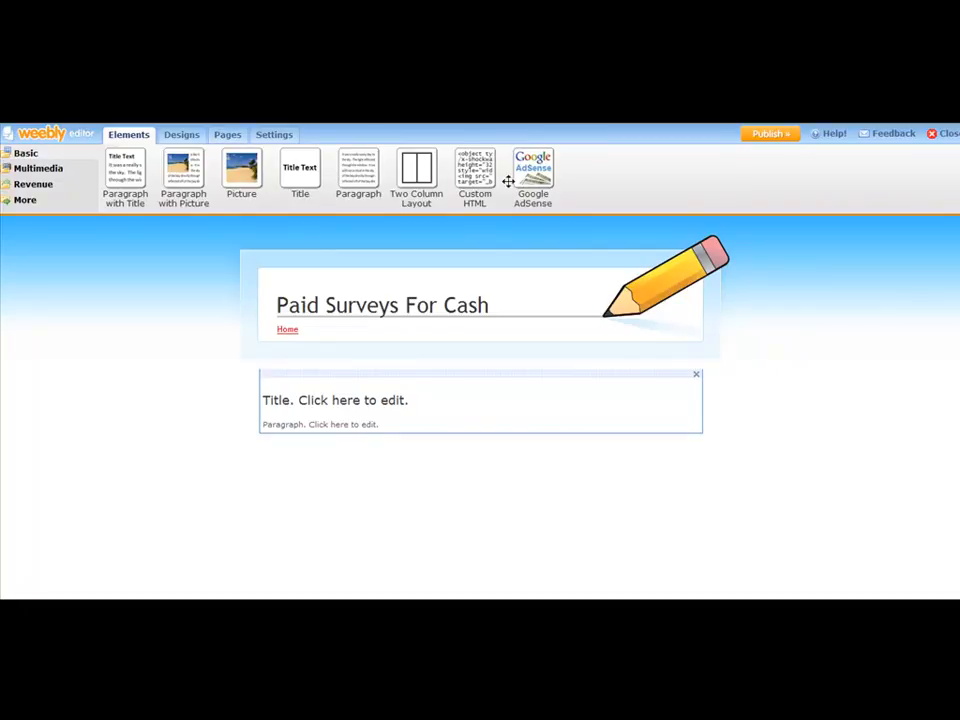
{"action": "left_click_drag", "start_coordinate": [532, 168], "coordinate": [508, 142]}
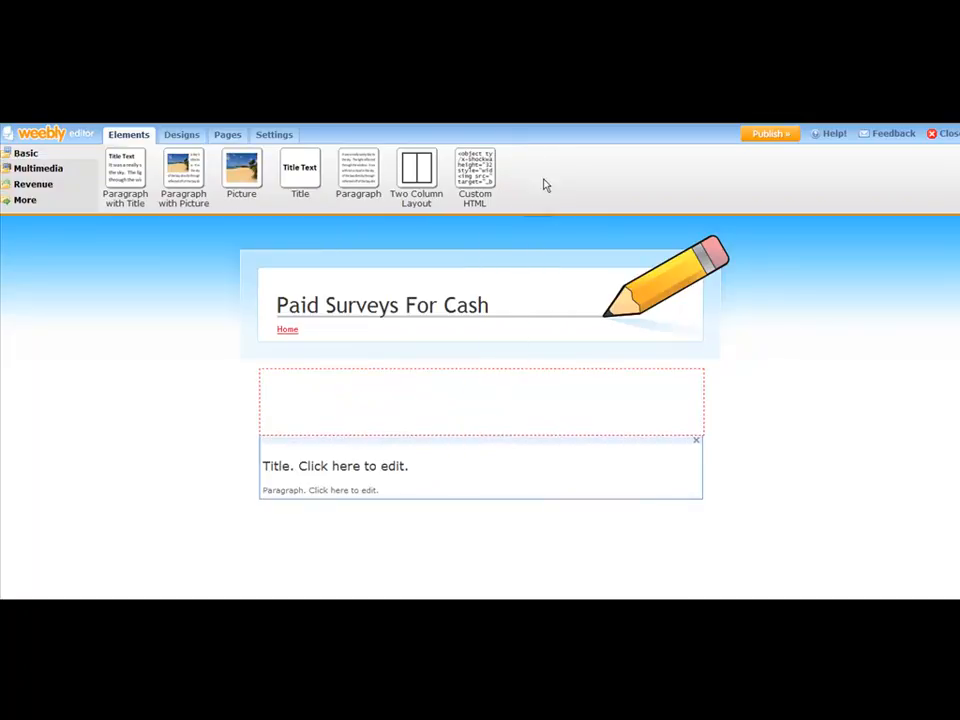
{"action": "left_click_drag", "start_coordinate": [592, 204], "coordinate": [309, 370]}
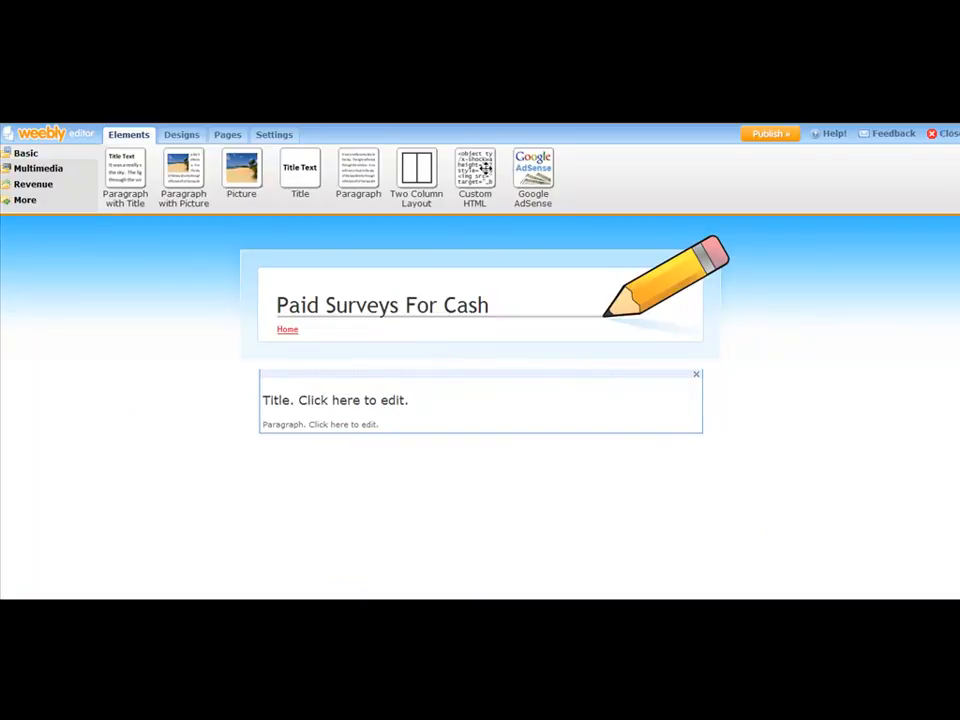
{"action": "mouse_move", "coordinate": [479, 167]}
{"action": "left_mouse_down"}
{"action": "mouse_move", "coordinate": [476, 243]}
{"action": "mouse_move", "coordinate": [484, 180]}
{"action": "left_mouse_up"}
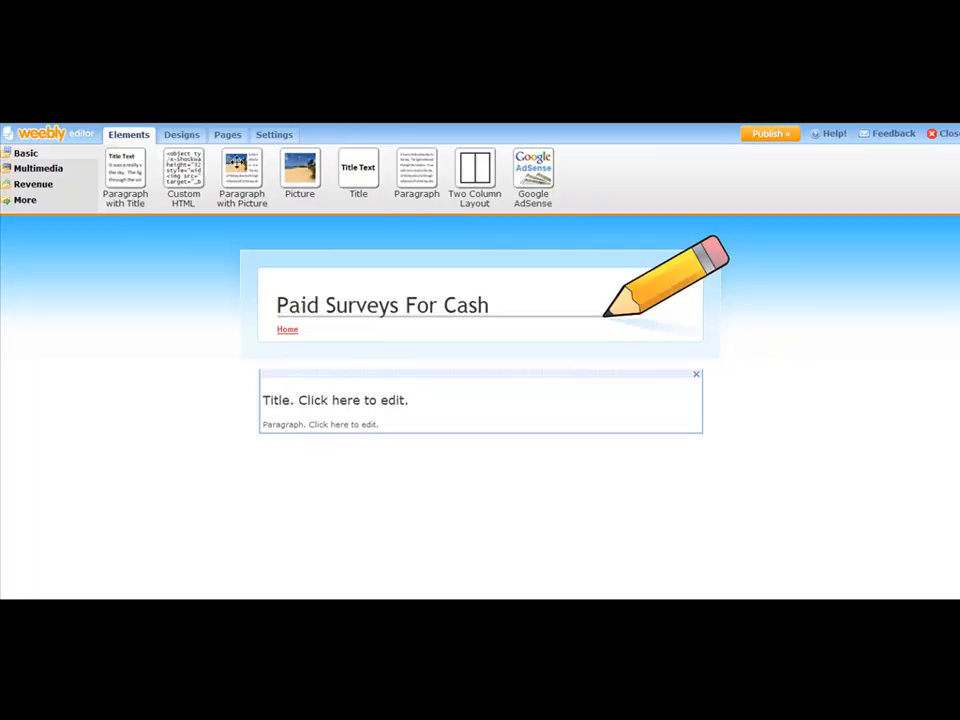
{"action": "left_click", "coordinate": [301, 399]}
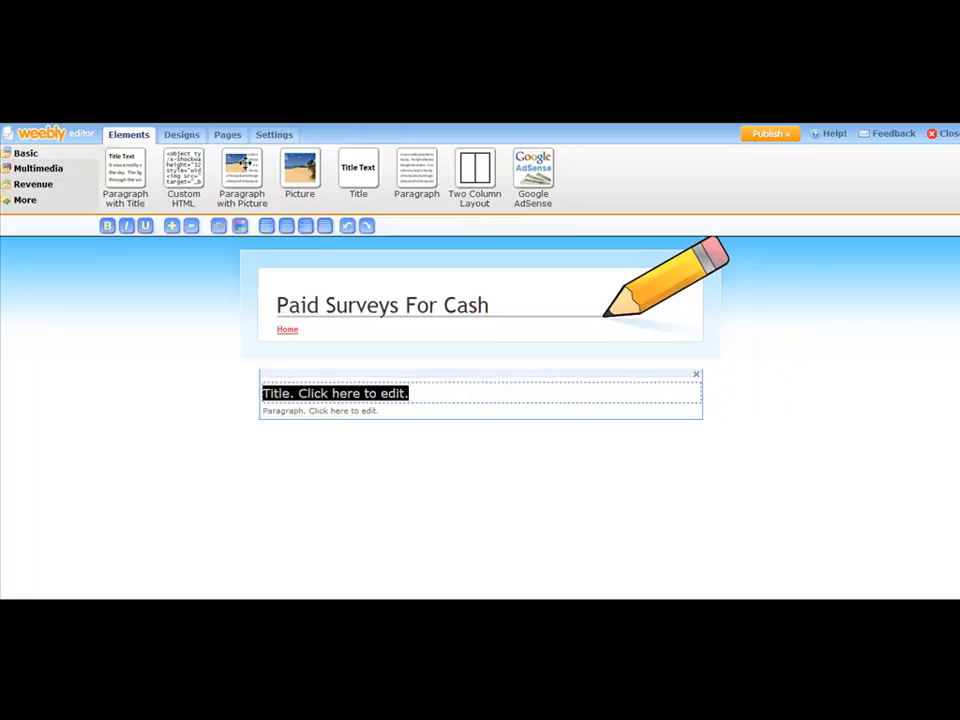
Add a Paragraph with Picture element below the Paragraph with Title element on the home page.
{"action": "left_click_drag", "start_coordinate": [244, 163], "coordinate": [412, 452]}
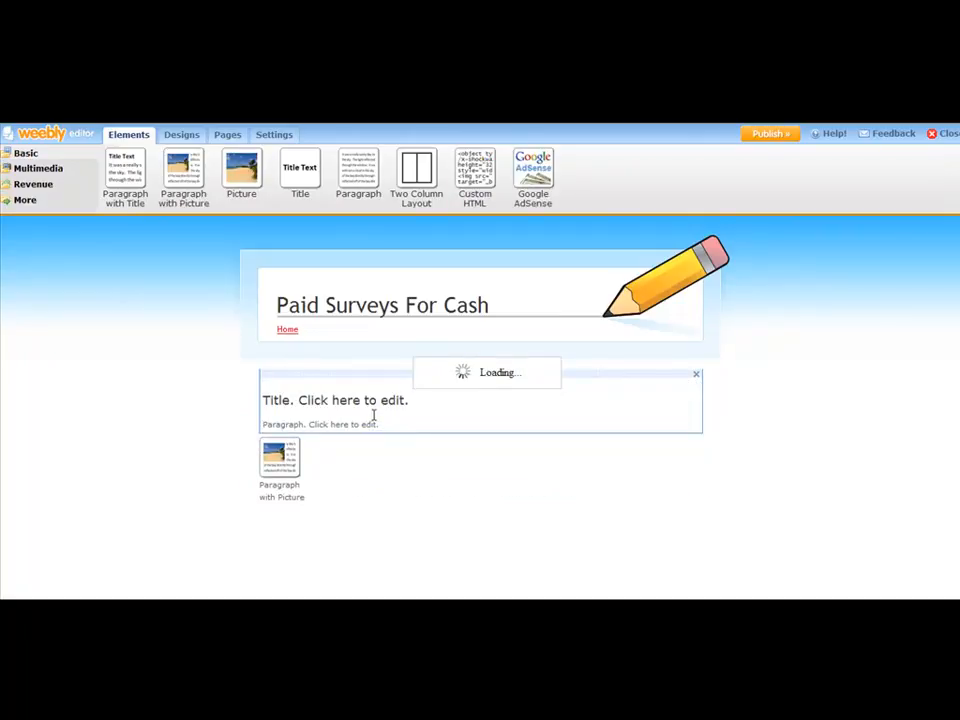
{"action": "scroll", "coordinate": [374, 404], "scroll_direction": "down", "scroll_amount": 2}
{"action": "scroll", "coordinate": [374, 398], "scroll_direction": "up", "scroll_amount": 2}
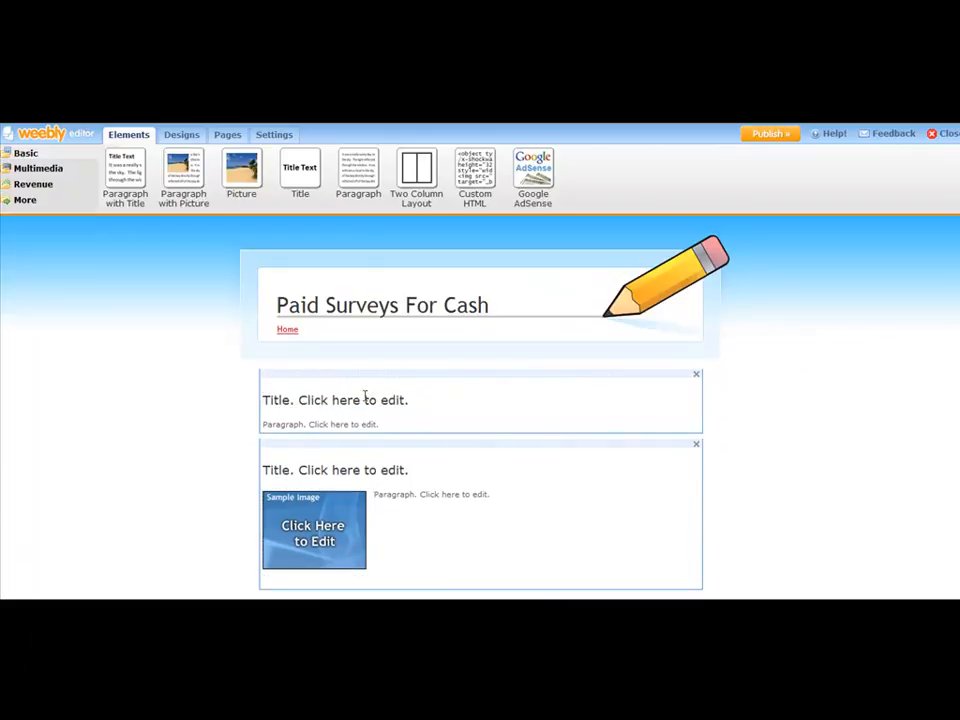
Delete the Paragraph with Title element above the picture paragraph.
{"action": "left_click", "coordinate": [696, 376]}
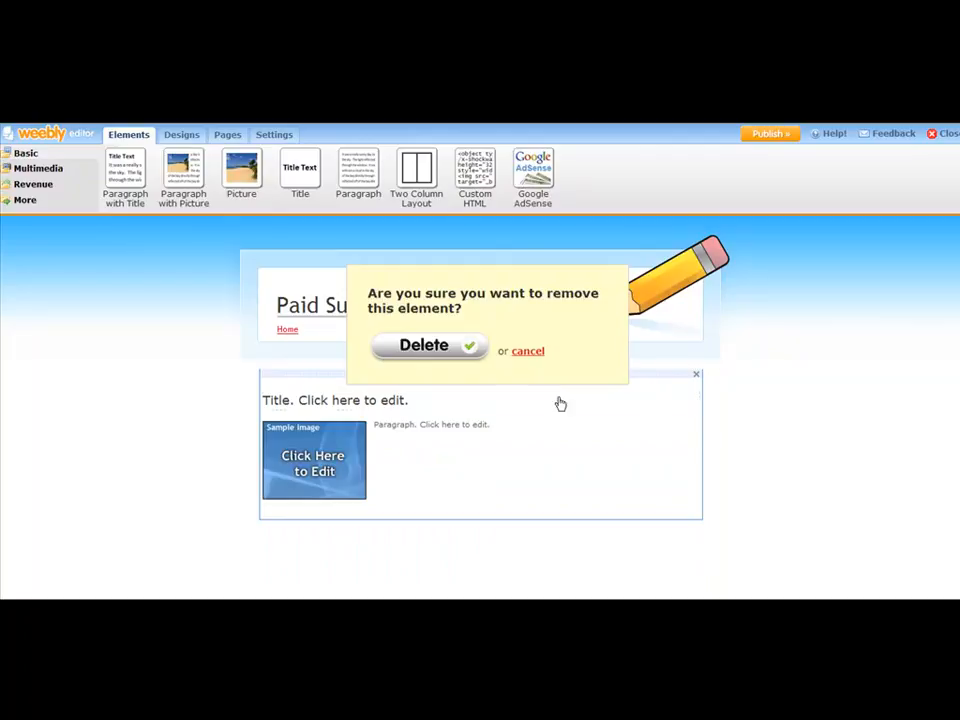
{"action": "left_click", "coordinate": [445, 347]}
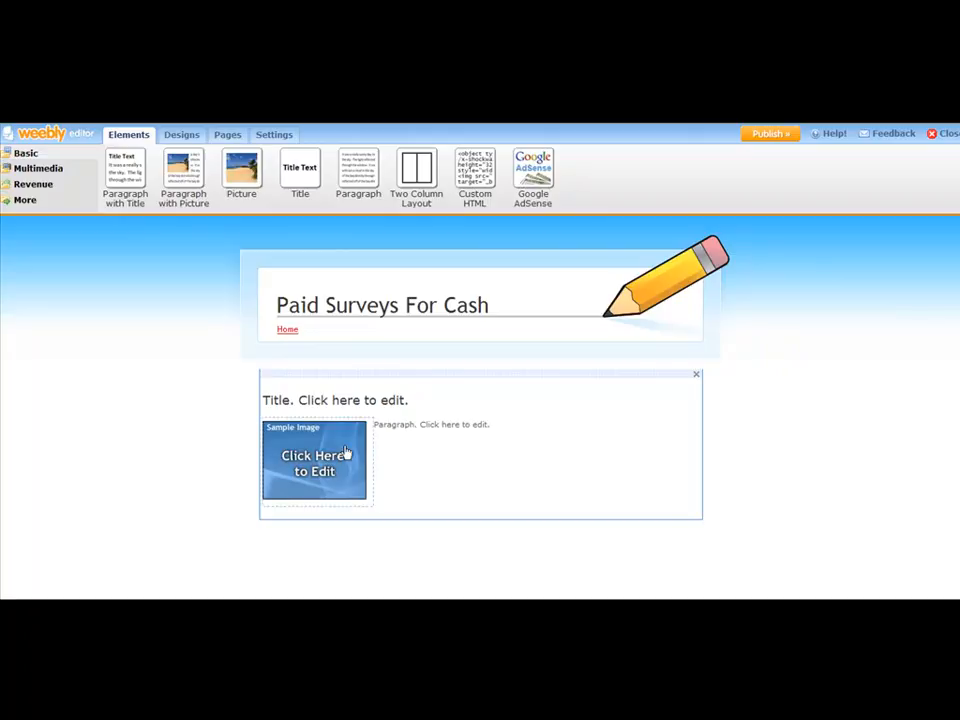
Add a YouTube Video element below the Paragraph with Picture element on the home page.
{"action": "left_click", "coordinate": [16, 172]}
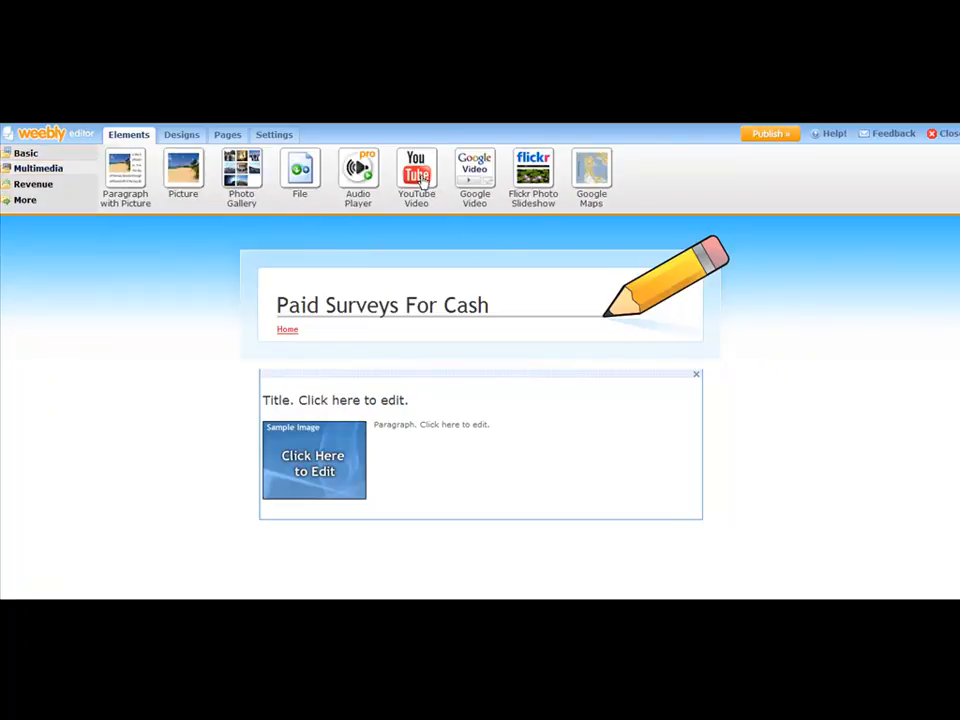
{"action": "left_click_drag", "start_coordinate": [418, 172], "coordinate": [352, 545]}
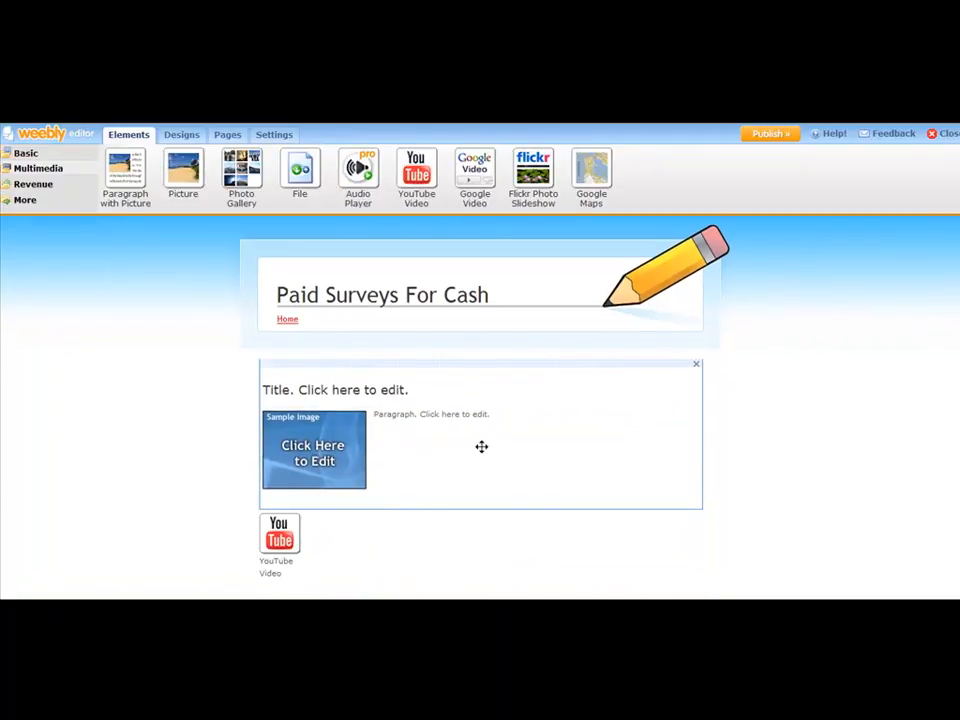
{"action": "scroll", "coordinate": [483, 392], "scroll_direction": "down", "scroll_amount": 2}
{"action": "scroll", "coordinate": [485, 380], "scroll_direction": "down", "scroll_amount": 3}
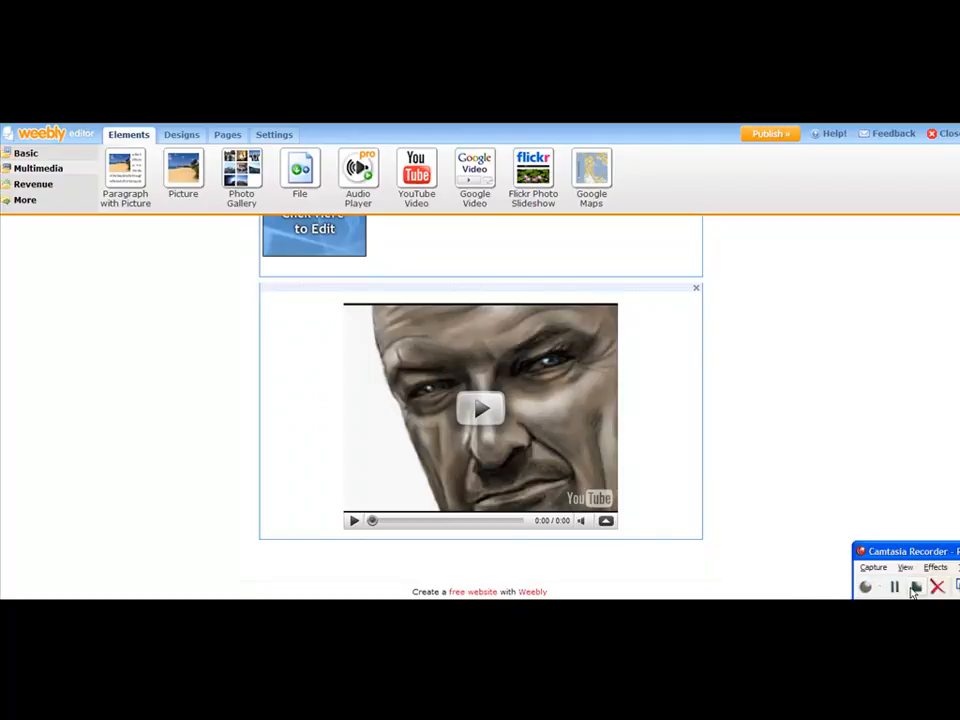
{"action": "left_click", "coordinate": [897, 588]}
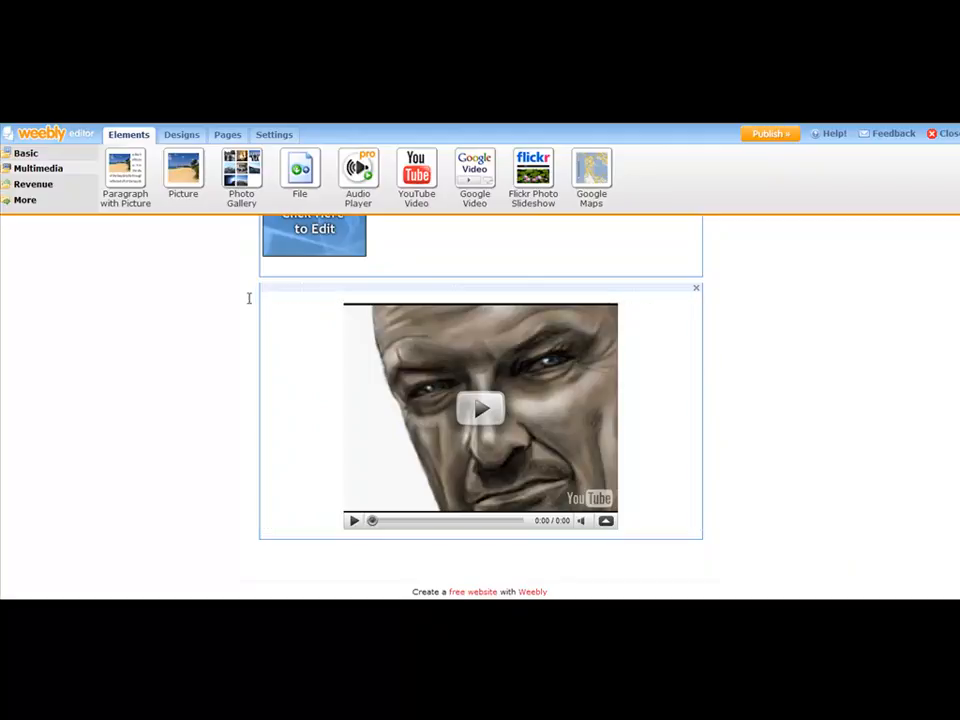
Add a Feed Reader element between the Paragraph with Picture element and the YouTube video on the home page.
{"action": "left_click", "coordinate": [24, 200]}
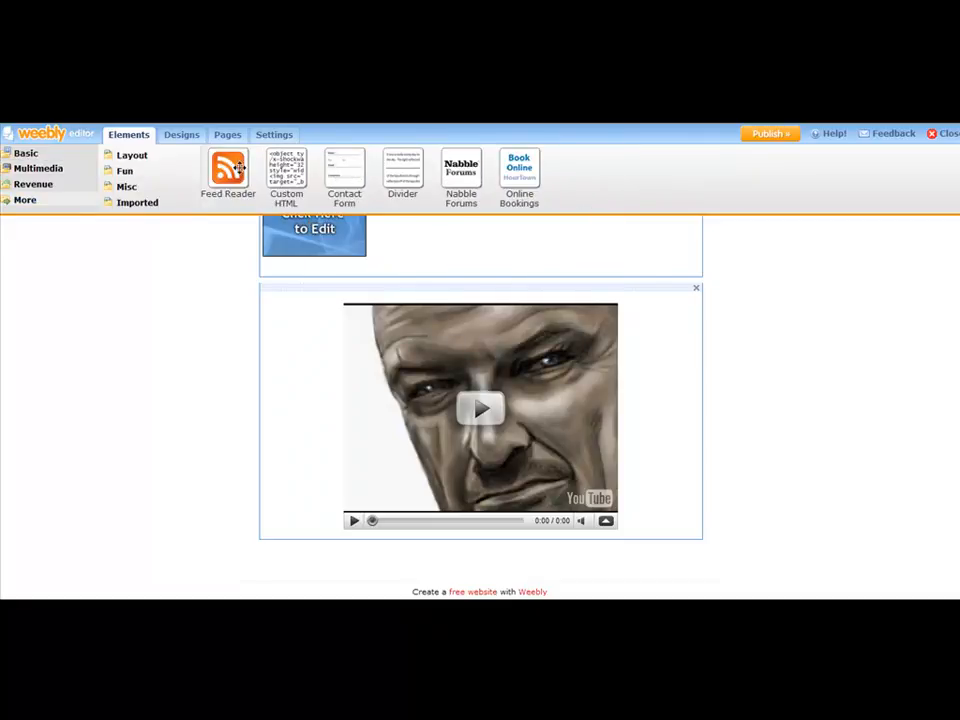
{"action": "left_click_drag", "start_coordinate": [228, 166], "coordinate": [387, 442]}
{"action": "left_click_drag", "start_coordinate": [377, 557], "coordinate": [458, 545]}
{"action": "left_click", "coordinate": [458, 599]}
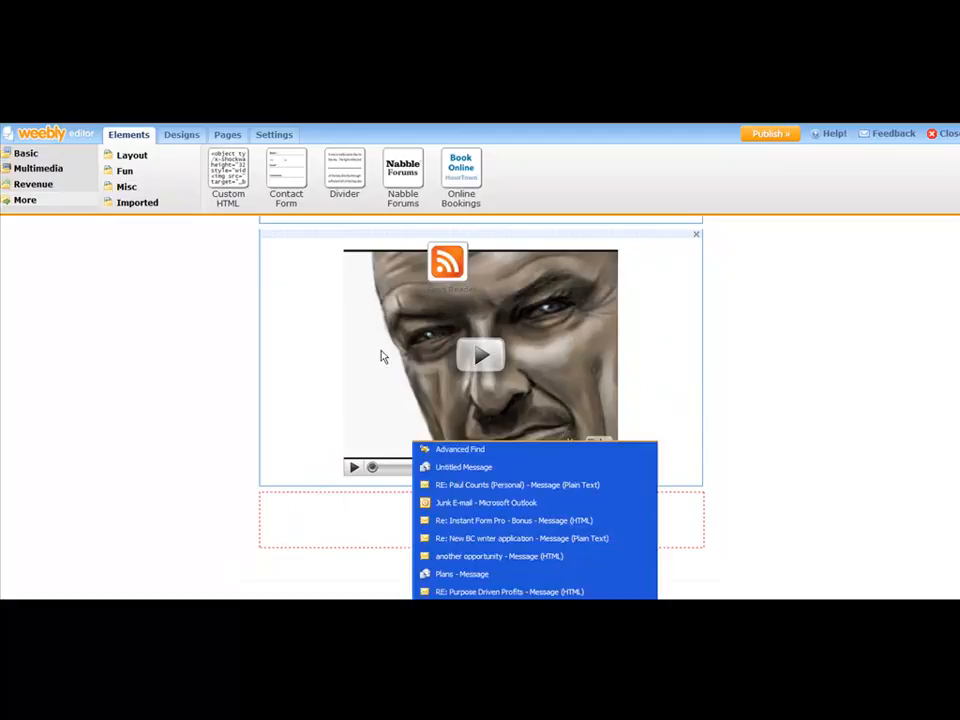
{"action": "left_click", "coordinate": [477, 274]}
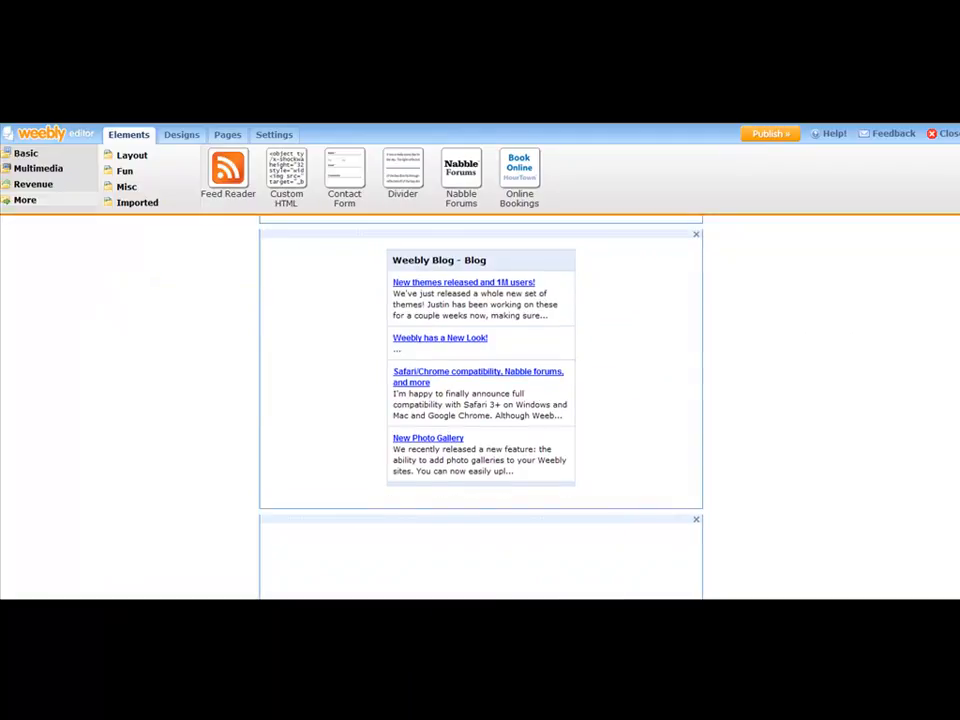
Examine the order of the elements on the home page, from the site header to the YouTube video.
{"action": "scroll", "coordinate": [955, 498], "scroll_direction": "up", "scroll_amount": 3}
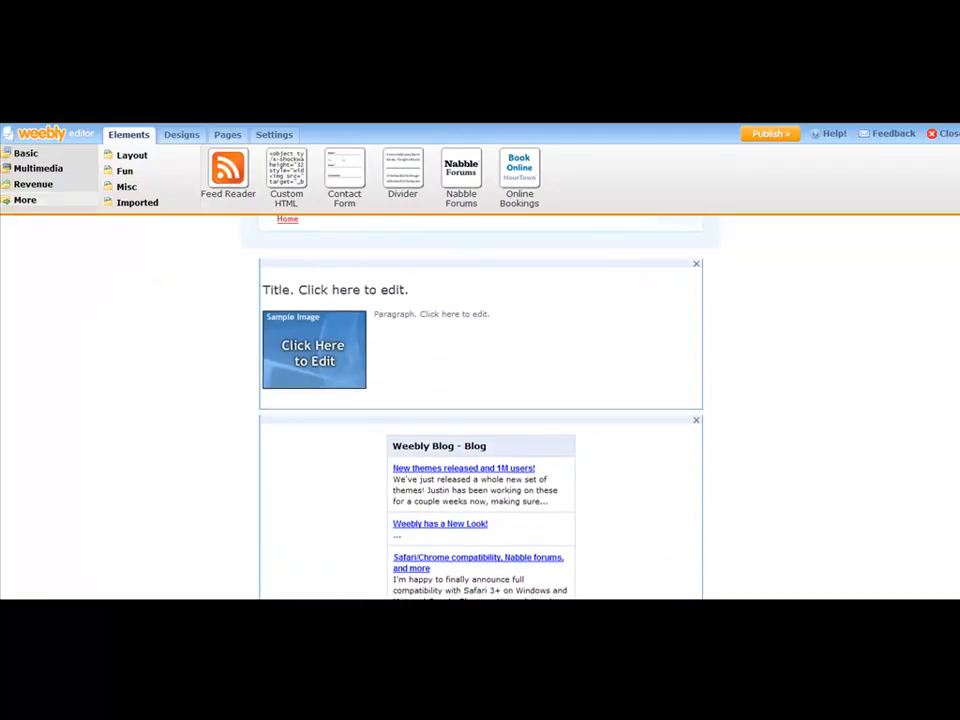
{"action": "scroll", "coordinate": [955, 498], "scroll_direction": "down", "scroll_amount": 5}
{"action": "scroll", "coordinate": [955, 440], "scroll_direction": "up", "scroll_amount": 3}
{"action": "scroll", "coordinate": [480, 408], "scroll_direction": "up", "scroll_amount": 1}
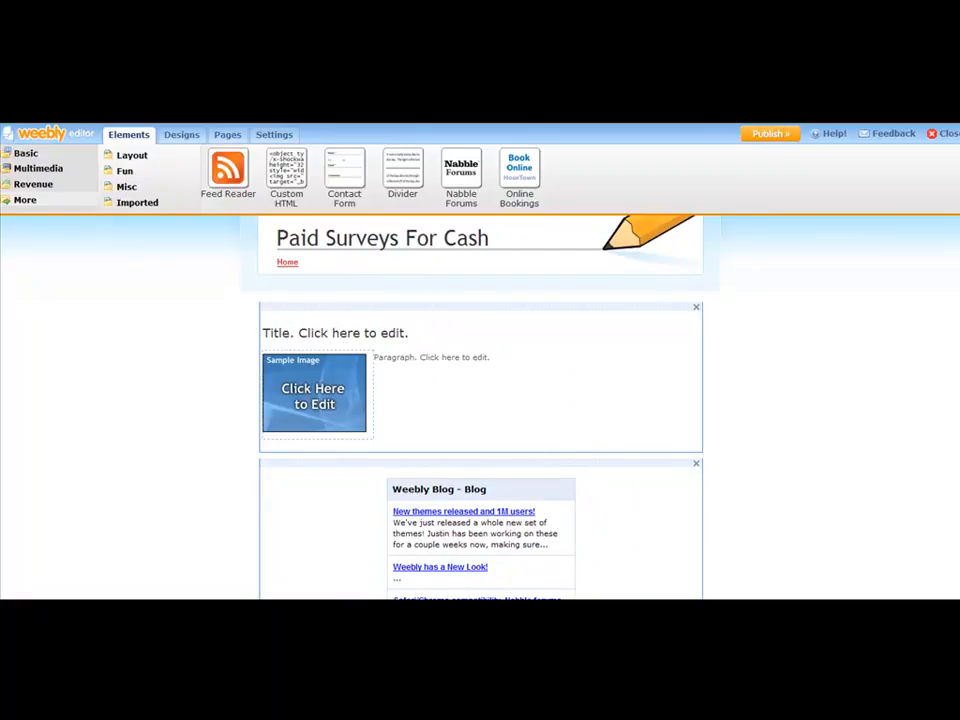
{"action": "scroll", "coordinate": [505, 339], "scroll_direction": "down", "scroll_amount": 3}
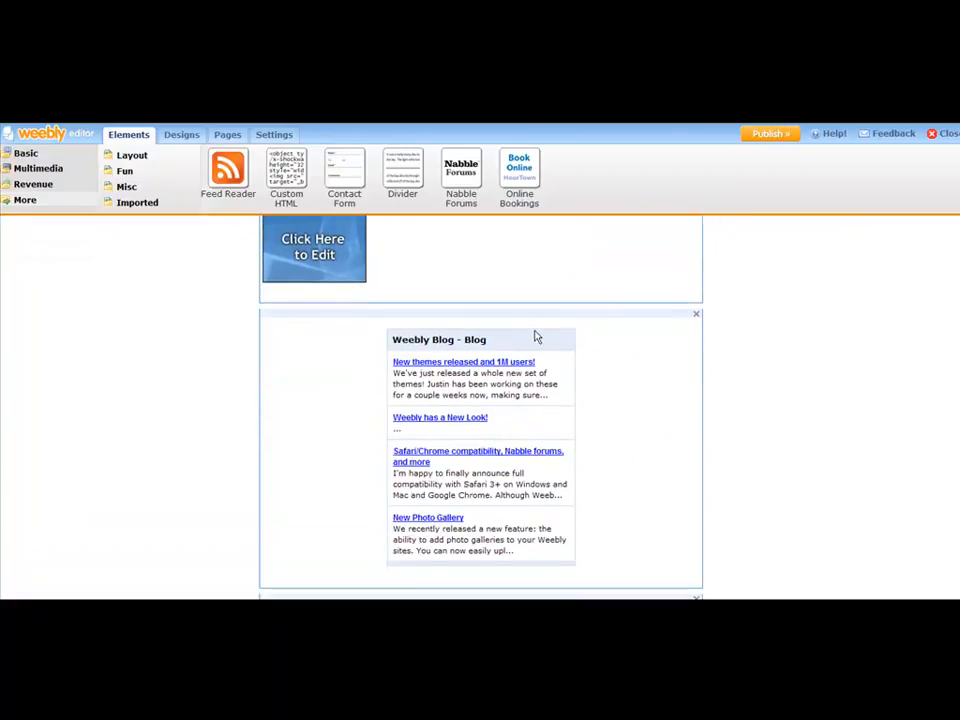
{"action": "scroll", "coordinate": [536, 336], "scroll_direction": "down", "scroll_amount": 6}
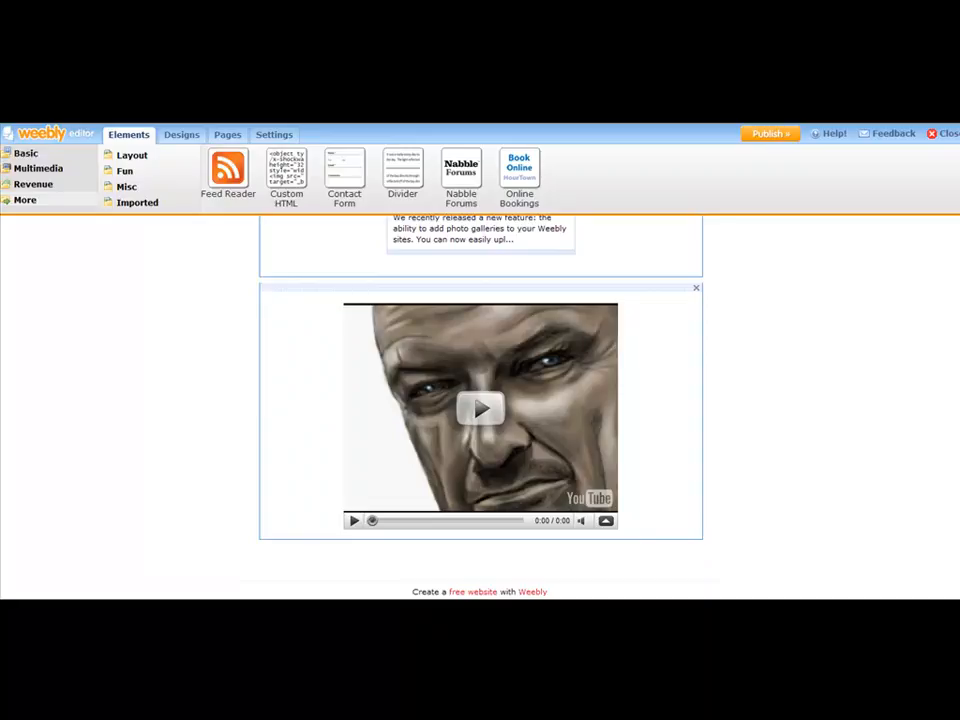
{"action": "scroll", "coordinate": [480, 400], "scroll_direction": "up", "scroll_amount": 10}
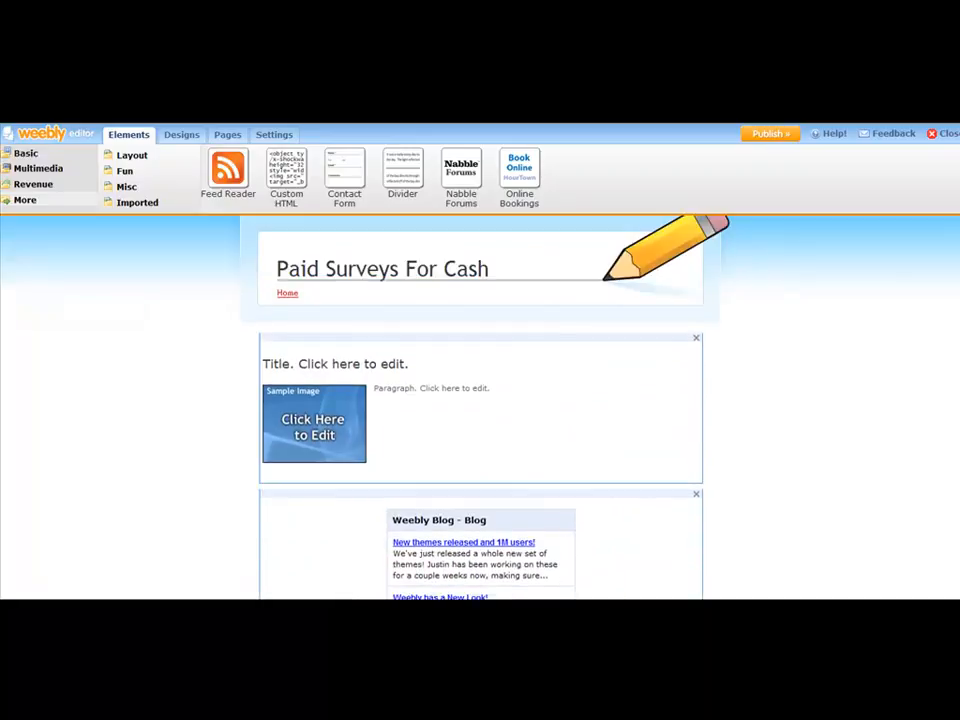
{"action": "scroll", "coordinate": [491, 285], "scroll_direction": "up", "scroll_amount": 1}
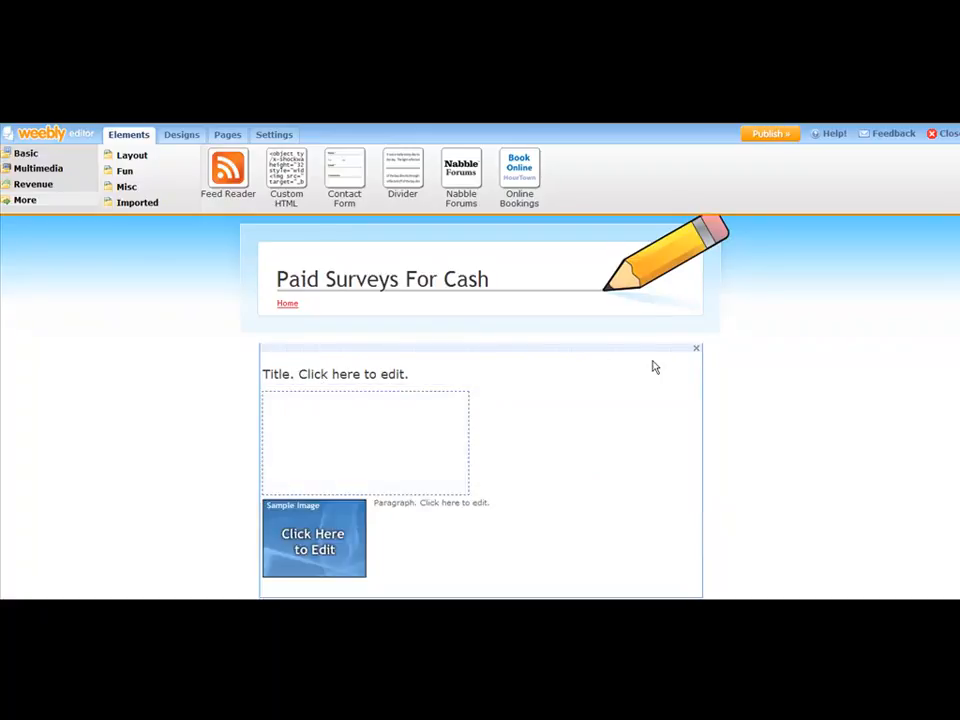
Switch to the article-1 text file in Notepad and copy its headline "Paid Surveys For Cash - Is It Really Possible?".
{"action": "left_click", "coordinate": [446, 371]}
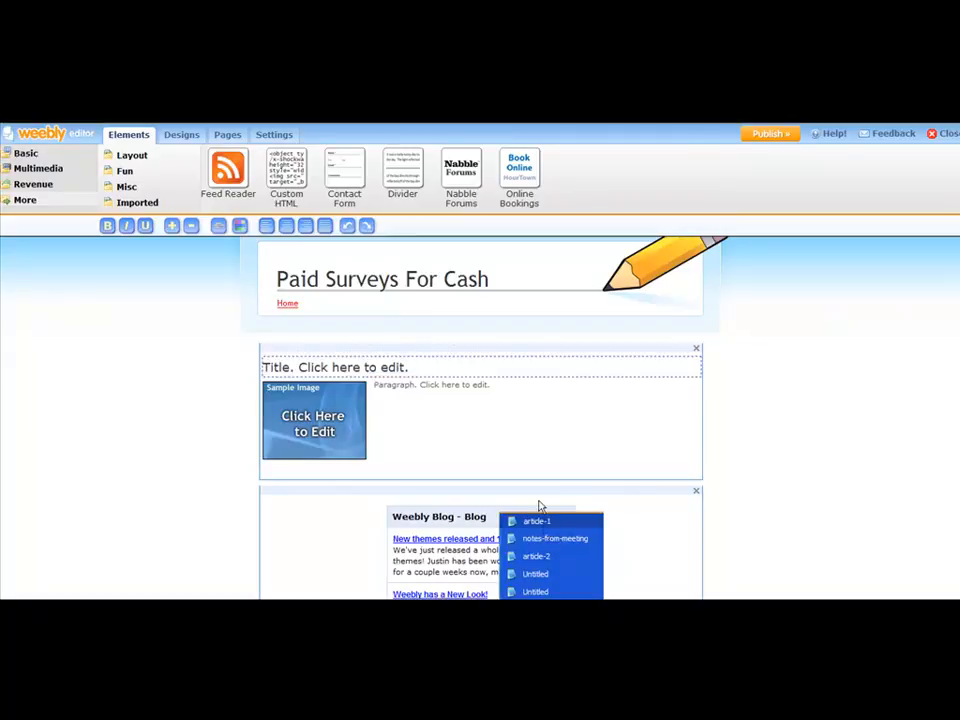
{"action": "left_click", "coordinate": [540, 520]}
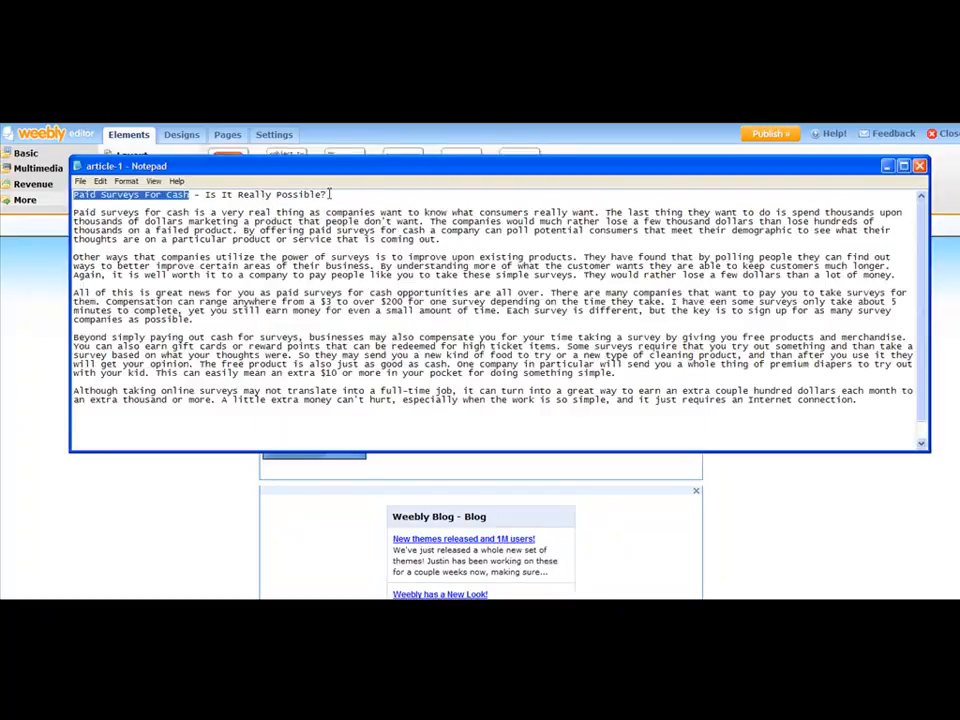
{"action": "left_click", "coordinate": [333, 192]}
{"action": "left_click_drag", "start_coordinate": [333, 192], "coordinate": [30, 198]}
{"action": "key", "text": "ctrl+c"}
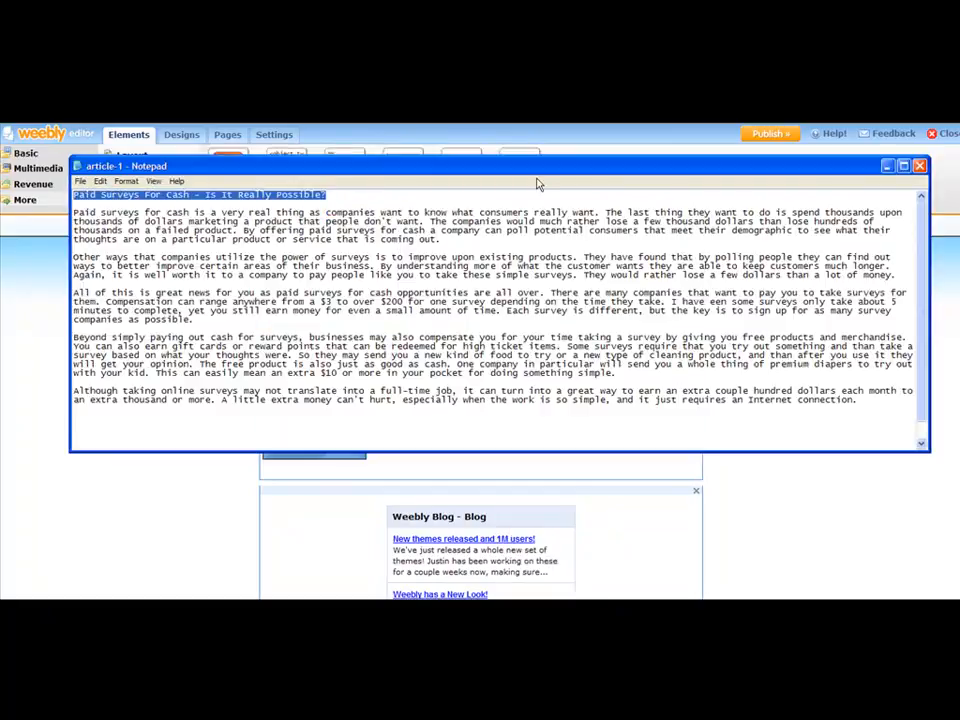
Back in the Weebly editor, replace the picture paragraph's placeholder title with "Paid Surveys For Cash - Is It Really Possible?".
{"action": "left_click", "coordinate": [121, 490]}
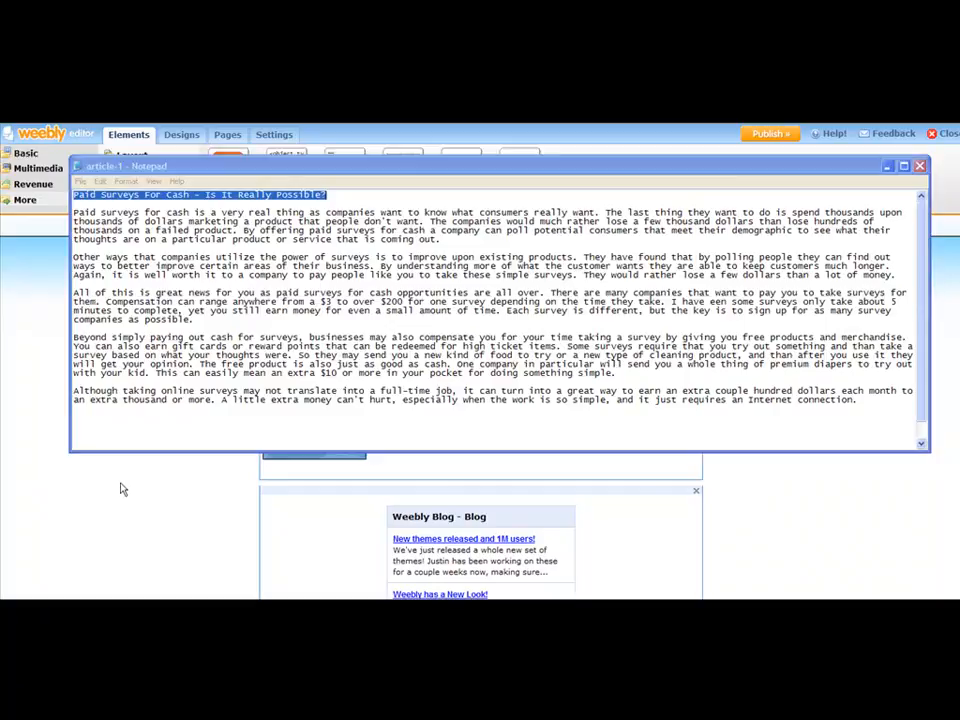
{"action": "left_click_drag", "start_coordinate": [433, 371], "coordinate": [266, 372]}
{"action": "left_click", "coordinate": [266, 372]}
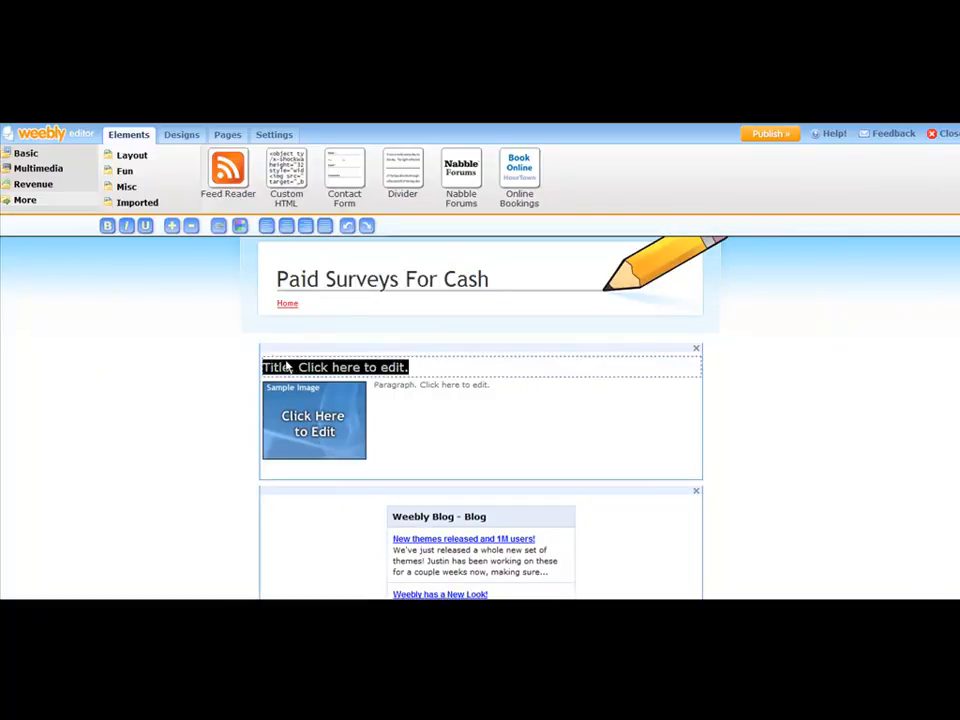
{"action": "key", "text": "ctrl+v"}
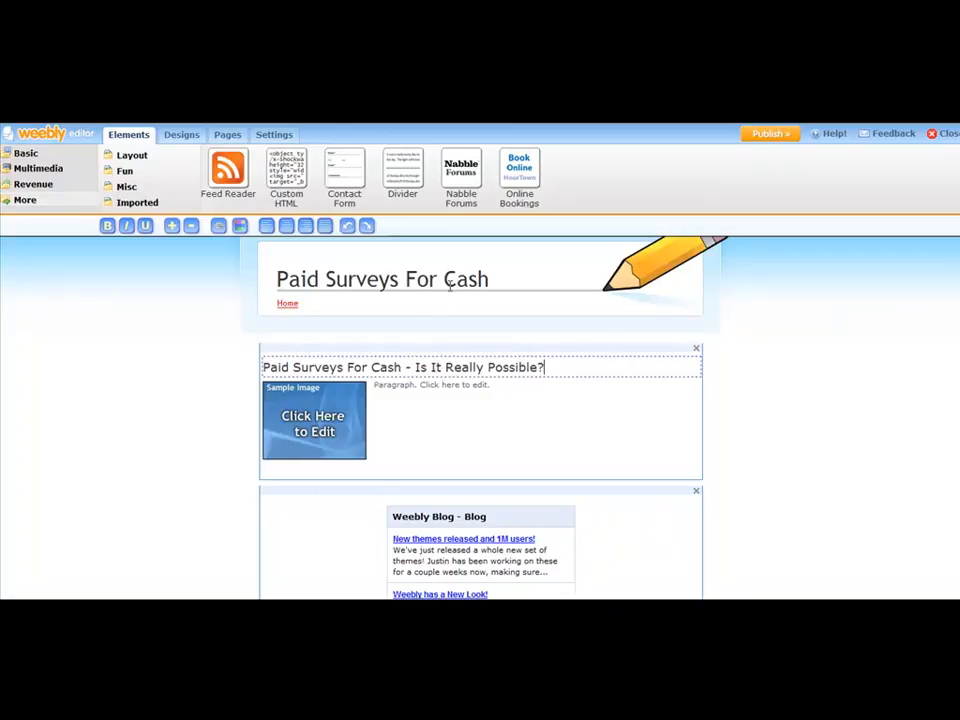
{"action": "left_click_drag", "start_coordinate": [568, 370], "coordinate": [601, 355]}
{"action": "left_click", "coordinate": [571, 367]}
Switch to the stock.xchng photo site in the browser, search for "money" and browse the resulting photos.
{"action": "left_click", "coordinate": [318, 429]}
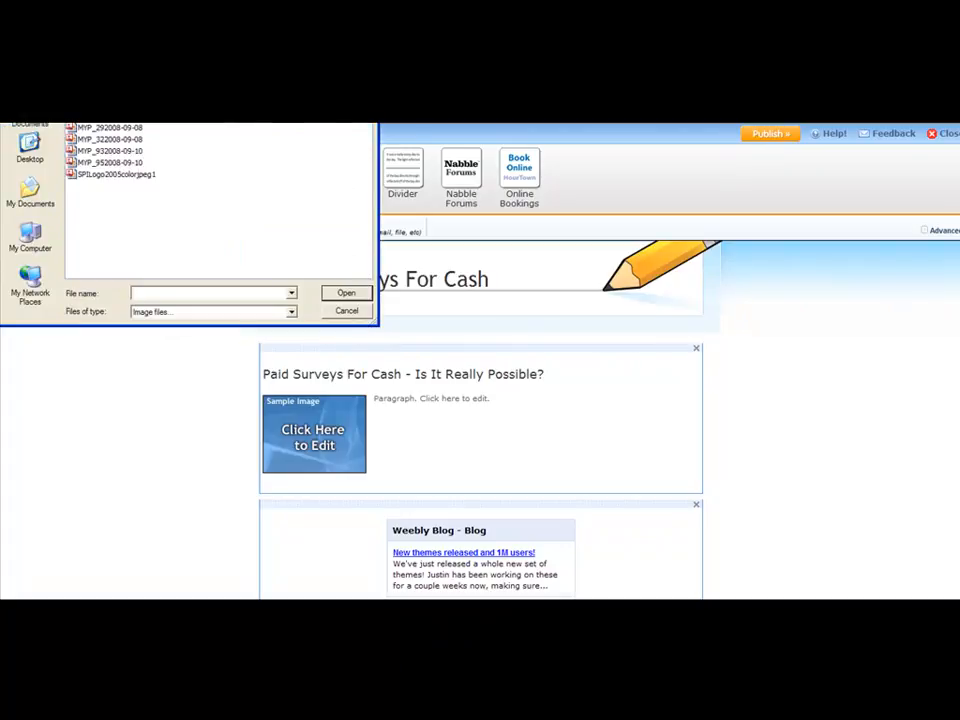
{"action": "key", "text": "Escape"}
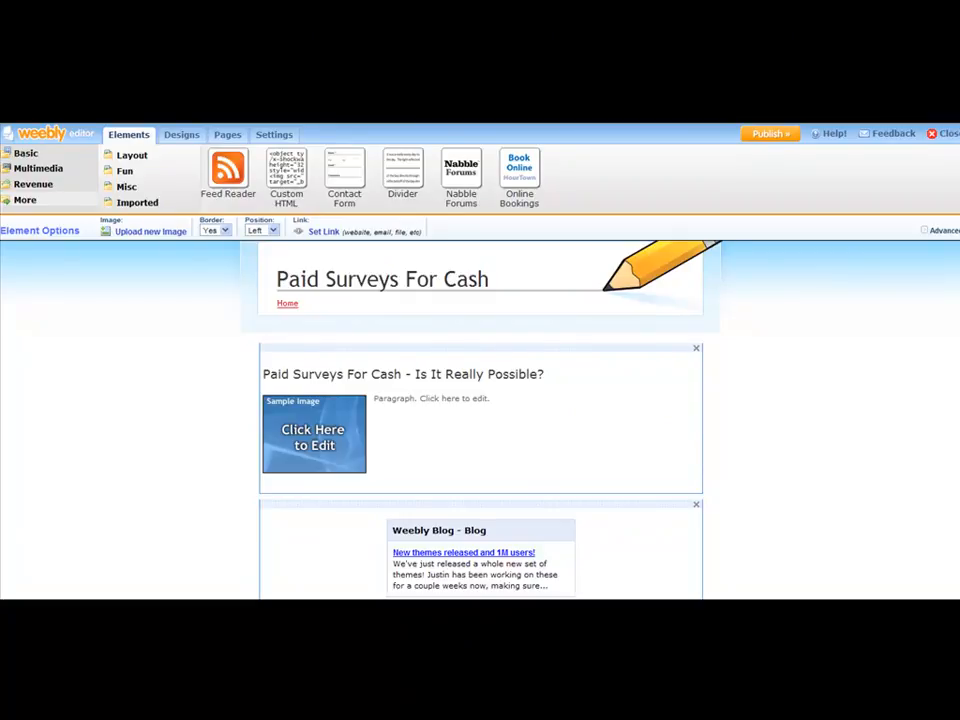
{"action": "key", "text": "ctrl+t"}
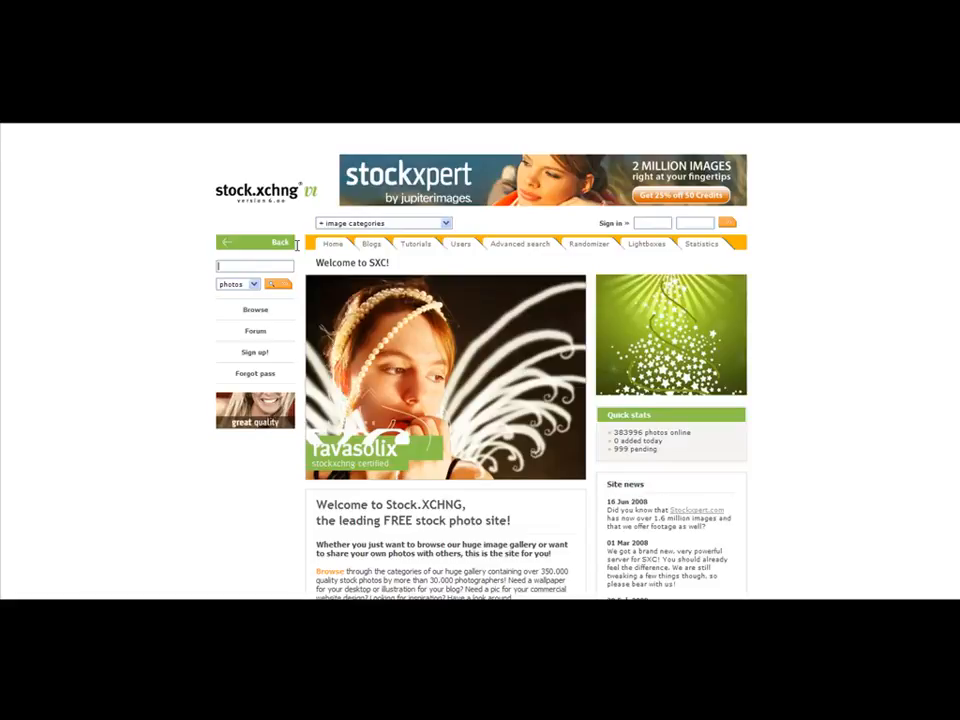
{"action": "type", "text": "money"}
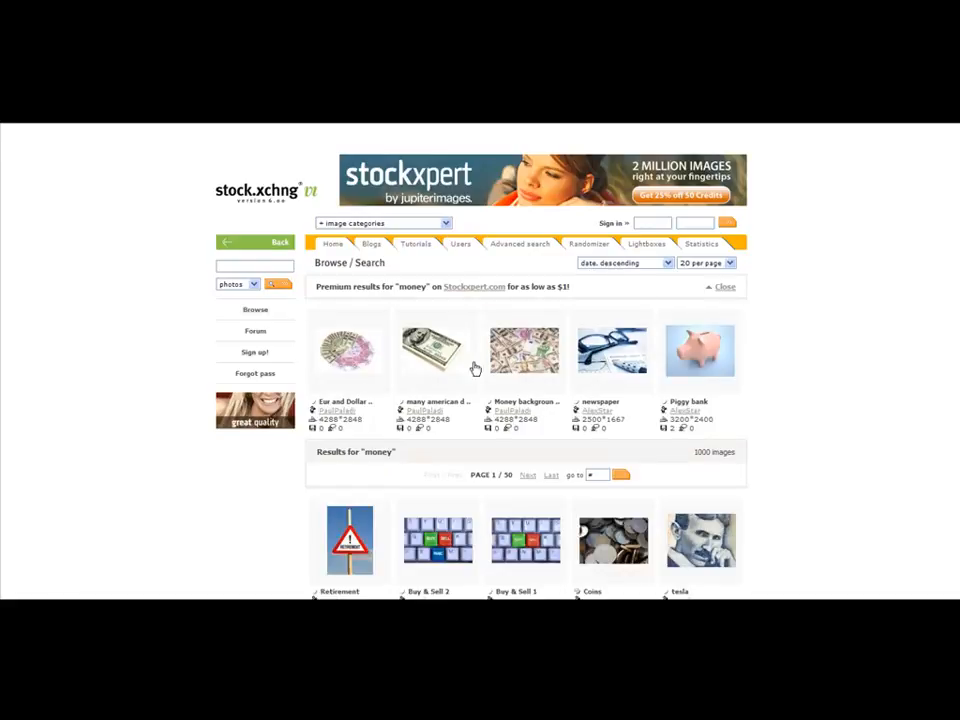
{"action": "scroll", "coordinate": [800, 356], "scroll_direction": "down", "scroll_amount": 1}
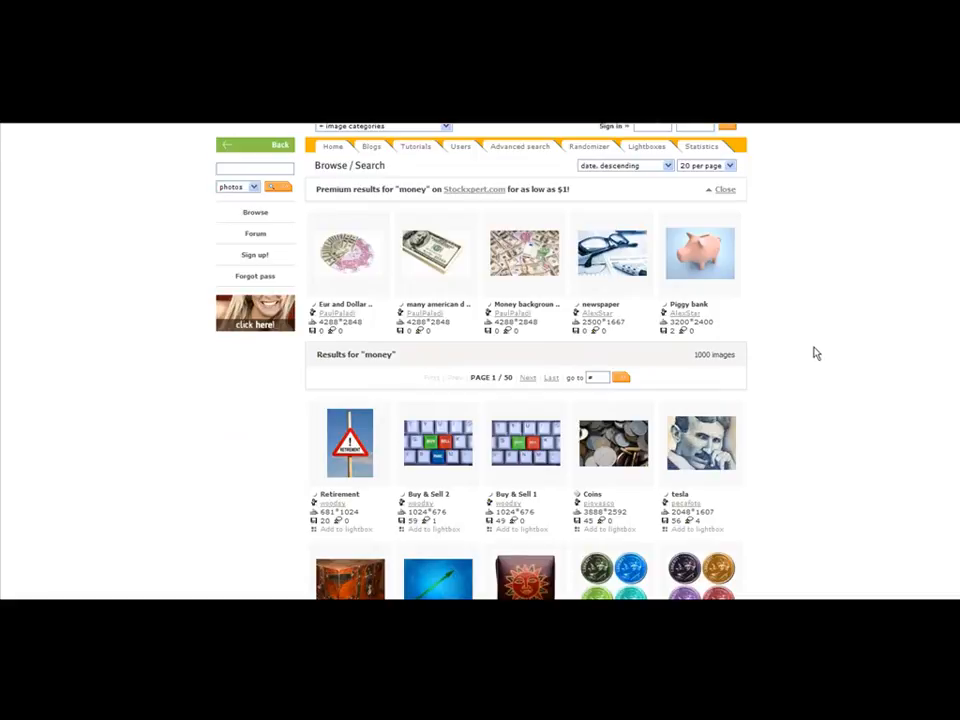
{"action": "scroll", "coordinate": [815, 352], "scroll_direction": "down", "scroll_amount": 3}
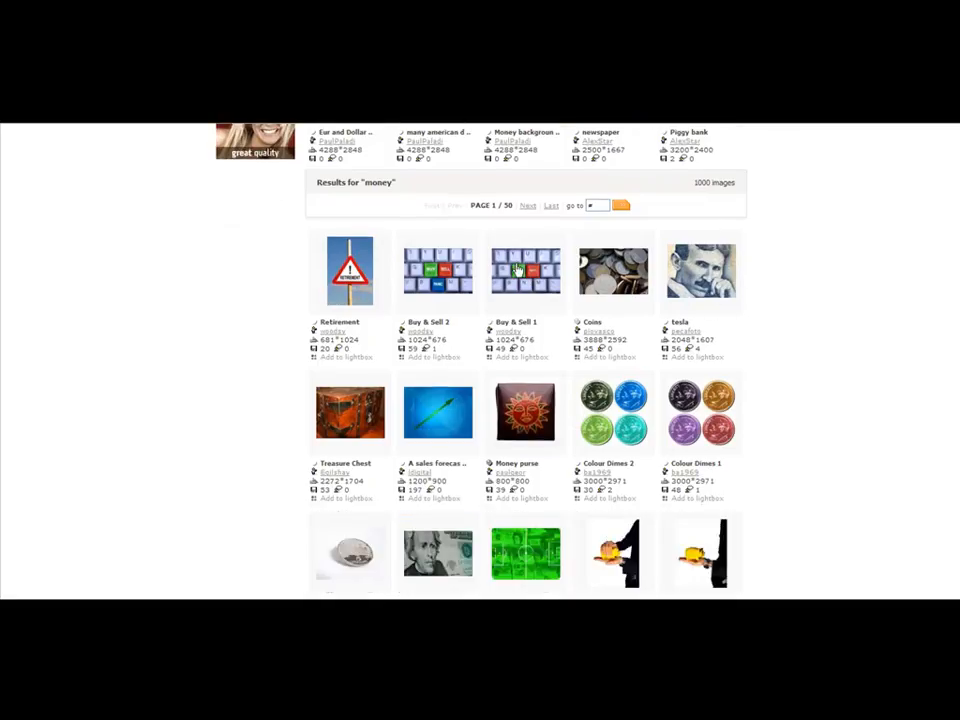
{"action": "mouse_move", "coordinate": [518, 270]}
{"action": "scroll", "coordinate": [512, 298], "scroll_direction": "down", "scroll_amount": 1}
{"action": "scroll", "coordinate": [512, 298], "scroll_direction": "down", "scroll_amount": 3}
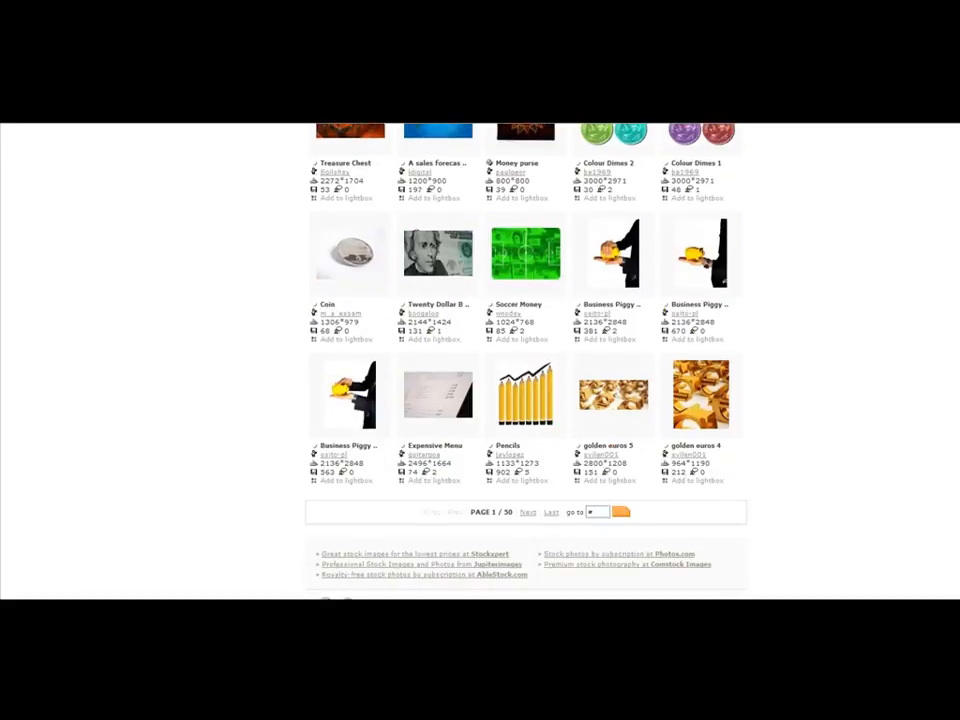
Open the Twenty Dollar Bill Macro 2 photo and save it to the computer as the JPEG 1113627_twenty_dollar_bill_macro_2.
{"action": "mouse_move", "coordinate": [434, 250]}
{"action": "left_click", "coordinate": [450, 250]}
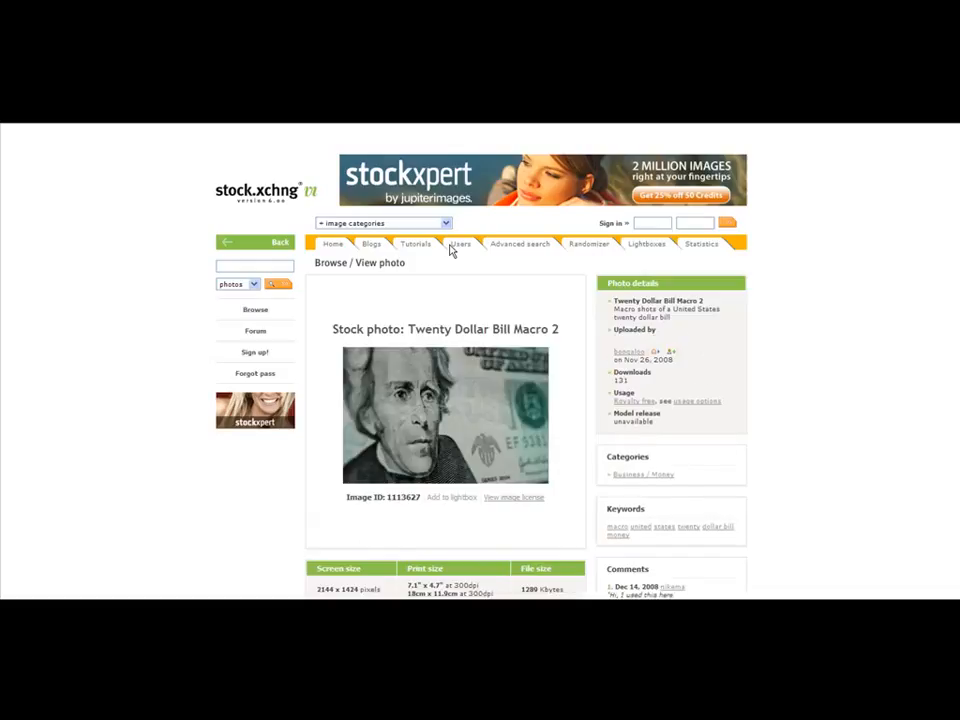
{"action": "right_click", "coordinate": [433, 445]}
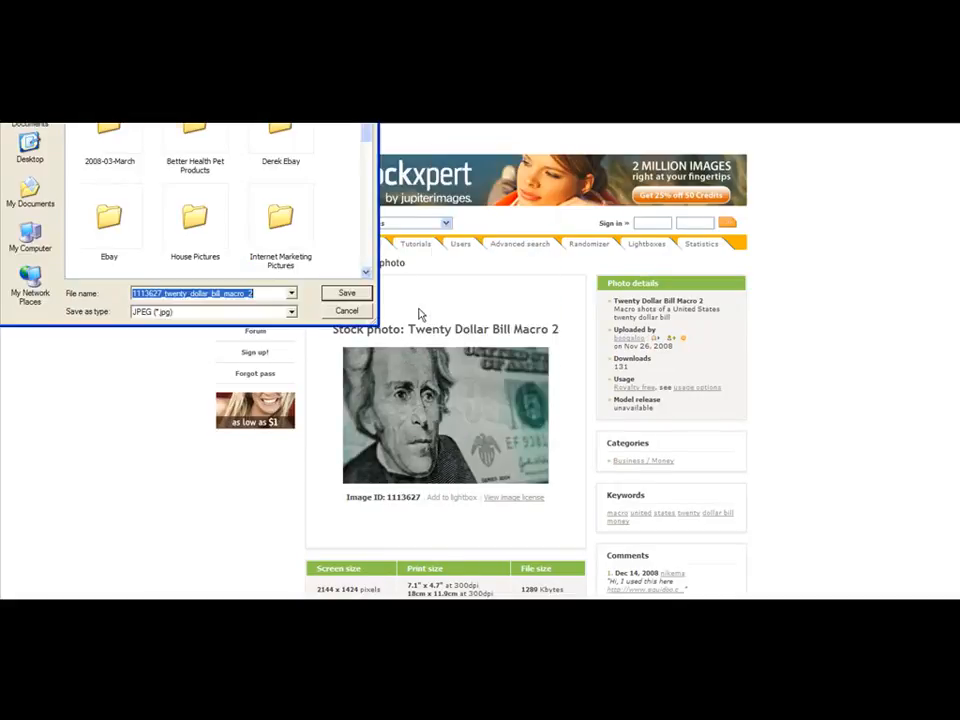
{"action": "left_click", "coordinate": [334, 292]}
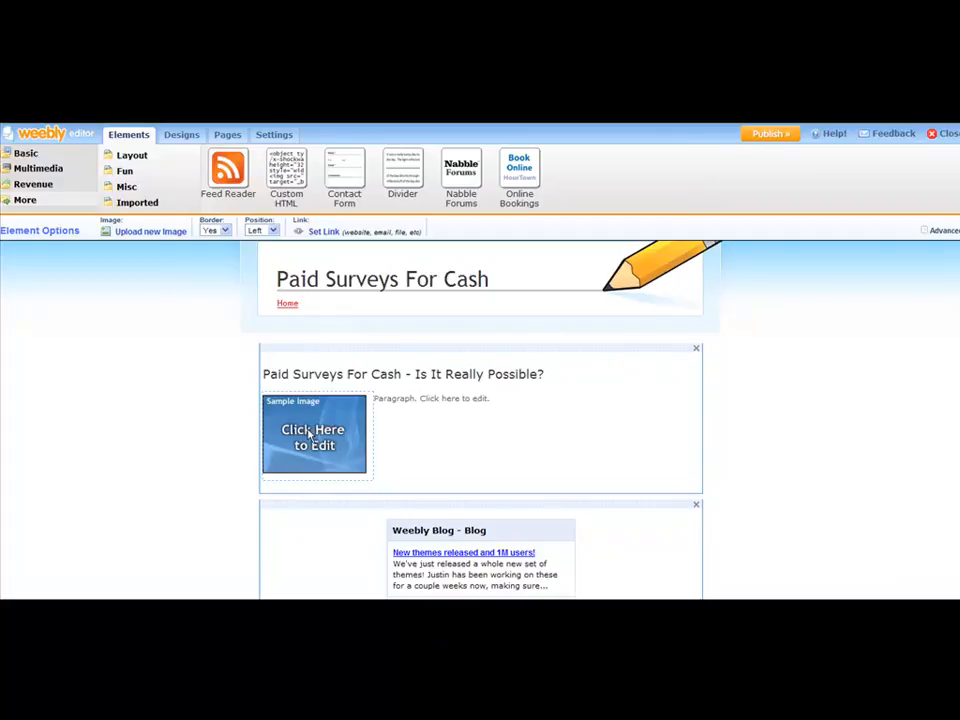
Replace the sample image in the Paragraph with Picture element with the saved twenty dollar bill photo.
{"action": "left_click", "coordinate": [148, 233]}
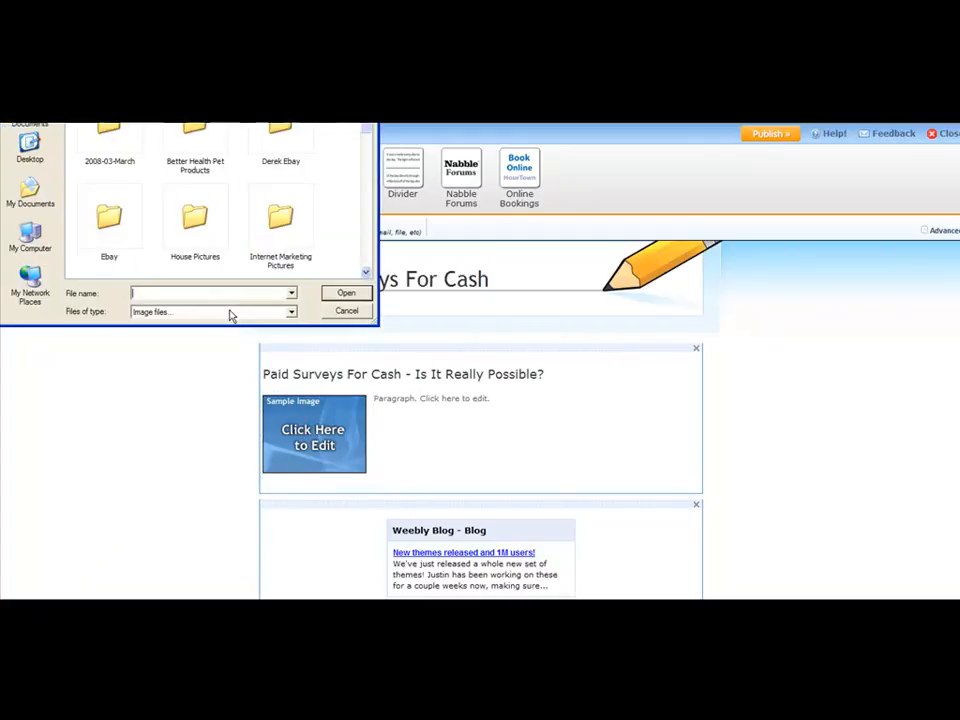
{"action": "scroll", "coordinate": [352, 206], "scroll_direction": "down", "scroll_amount": 5}
{"action": "scroll", "coordinate": [352, 206], "scroll_direction": "down", "scroll_amount": 1}
{"action": "left_click", "coordinate": [109, 140]}
{"action": "left_click", "coordinate": [346, 294]}
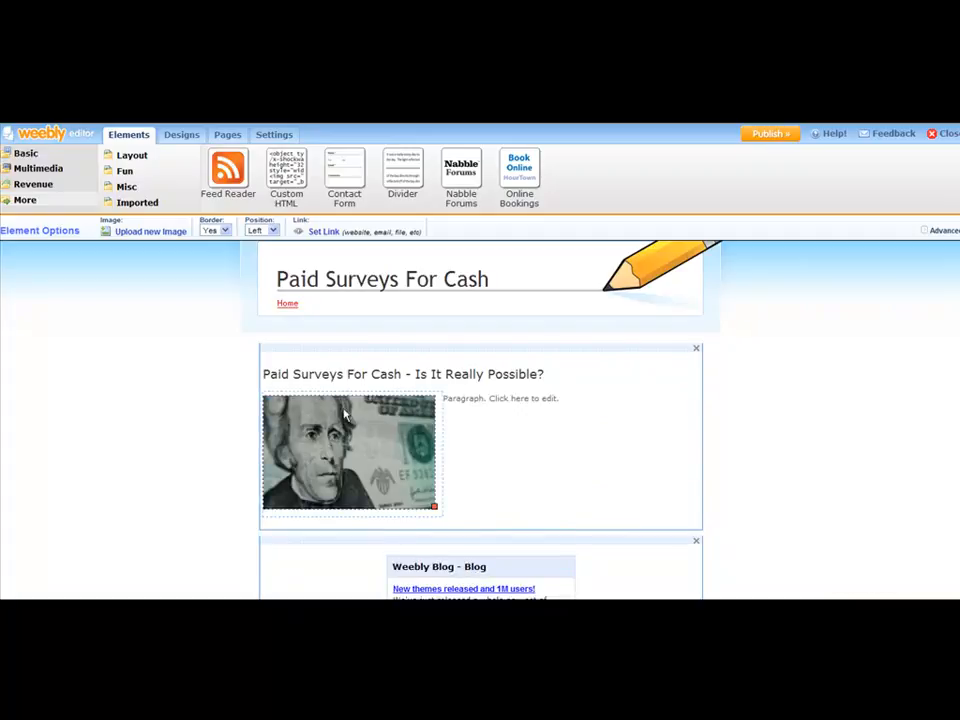
Switch to the article-1 text file in Notepad and copy all body paragraphs below the headline.
{"action": "left_click", "coordinate": [490, 398]}
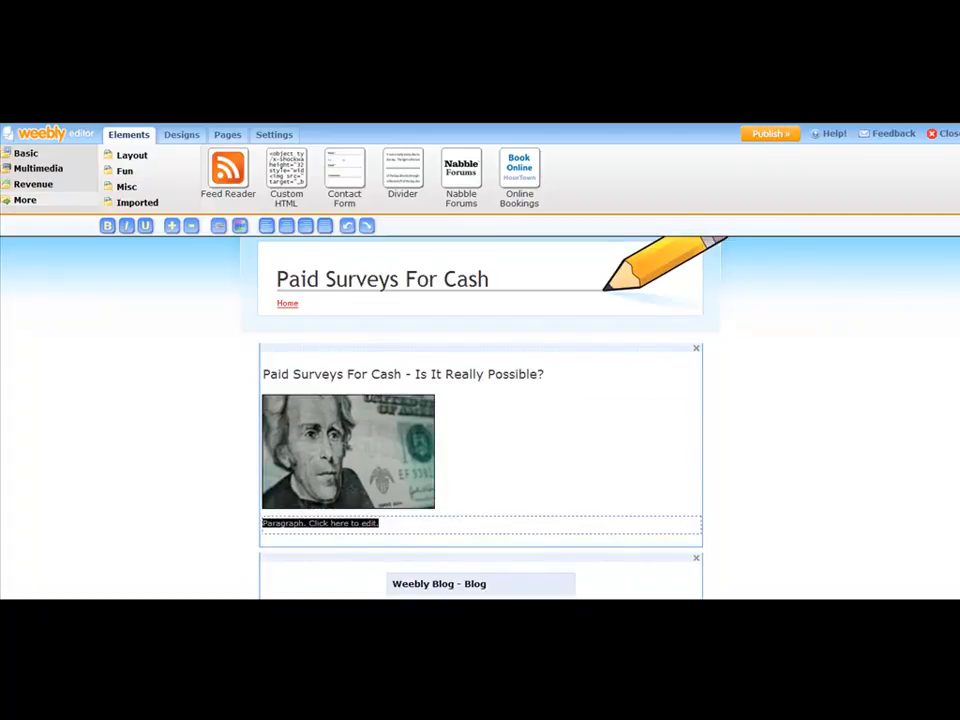
{"action": "left_click", "coordinate": [563, 598]}
{"action": "left_click", "coordinate": [561, 520]}
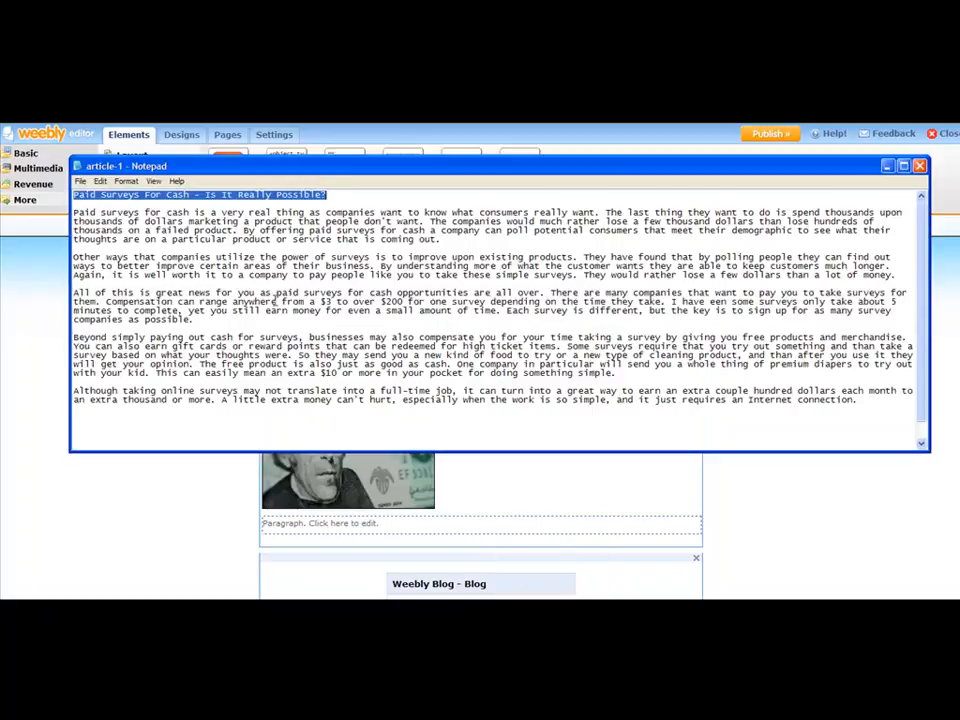
{"action": "left_click_drag", "start_coordinate": [72, 212], "coordinate": [908, 406]}
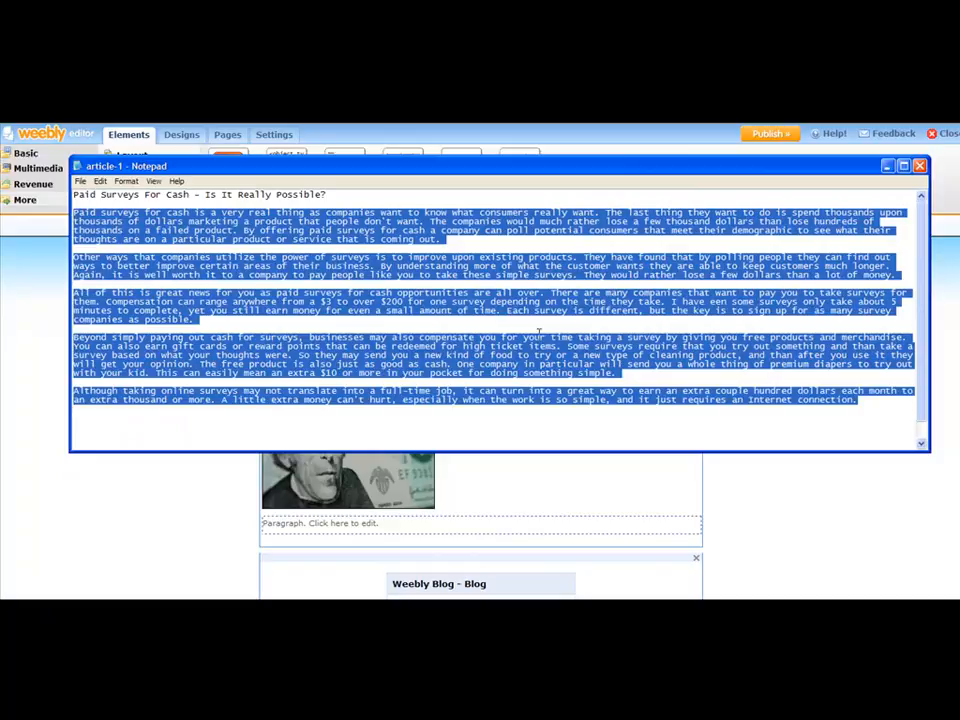
{"action": "right_click", "coordinate": [512, 344]}
{"action": "left_click", "coordinate": [542, 380]}
{"action": "right_click", "coordinate": [536, 350]}
{"action": "left_click", "coordinate": [561, 388]}
Back in the Weebly editor, replace the placeholder paragraph beside the picture with the copied article body and check the text.
{"action": "left_click", "coordinate": [417, 528]}
{"action": "left_click_drag", "start_coordinate": [385, 522], "coordinate": [253, 518]}
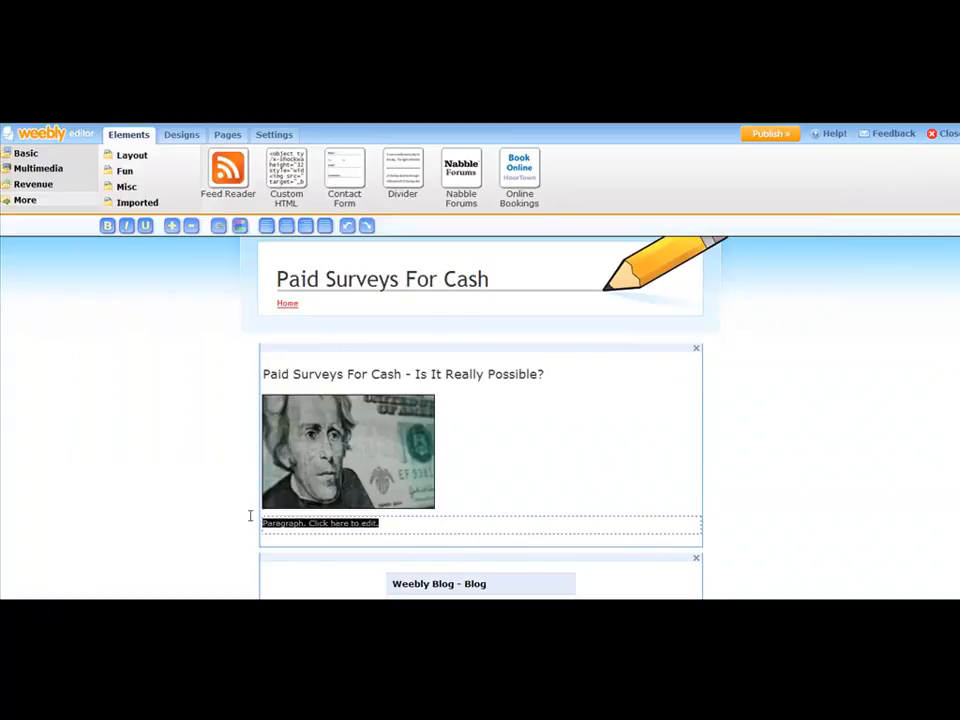
{"action": "right_click", "coordinate": [288, 528]}
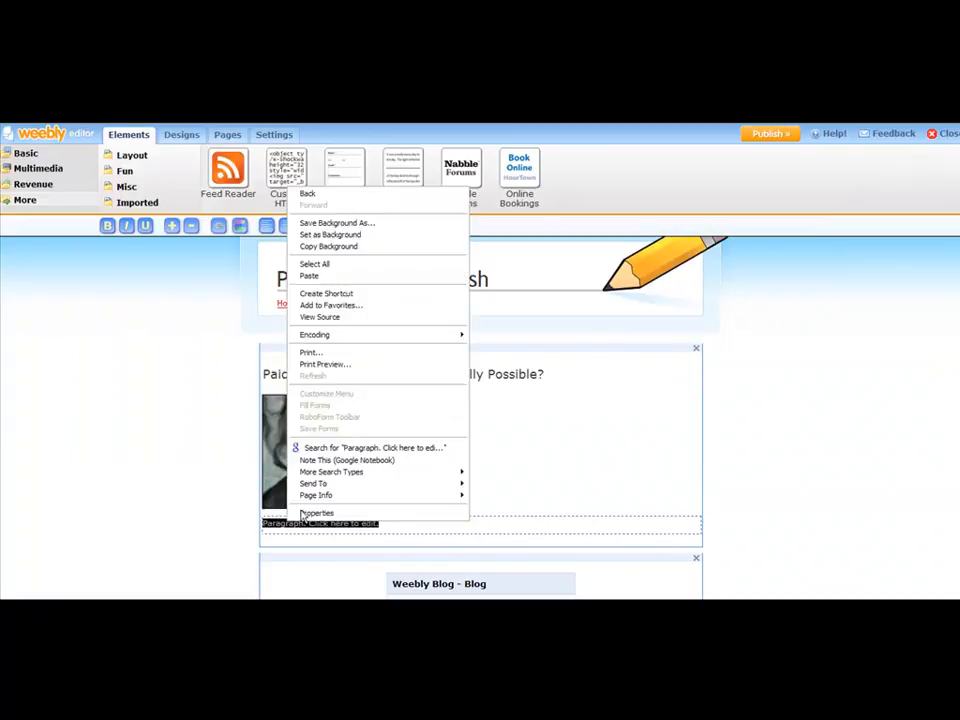
{"action": "left_click", "coordinate": [328, 276]}
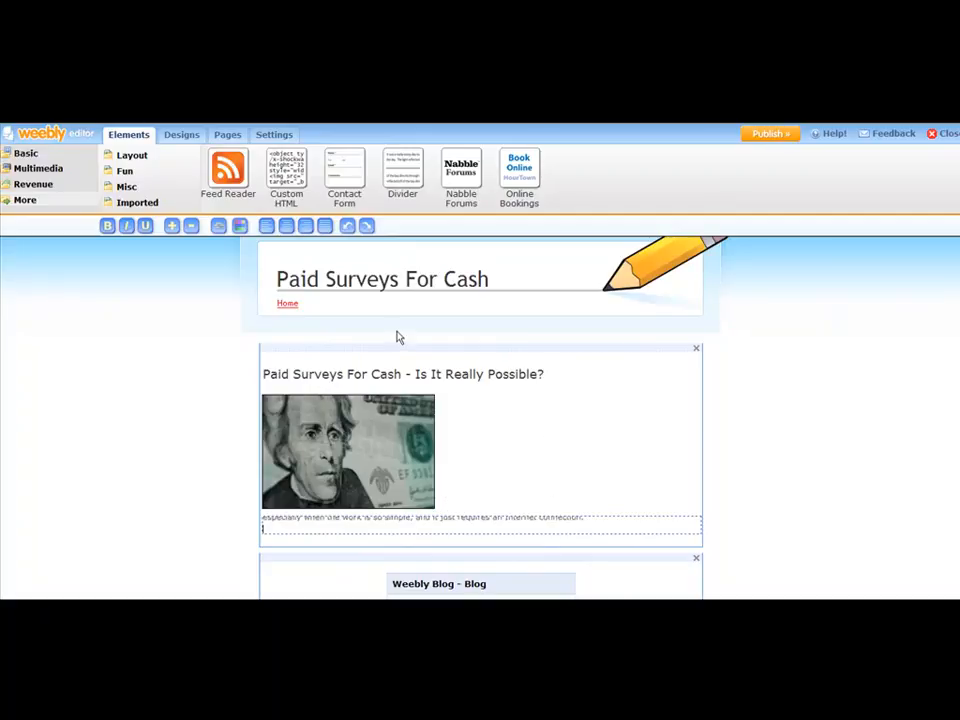
{"action": "left_click", "coordinate": [431, 318]}
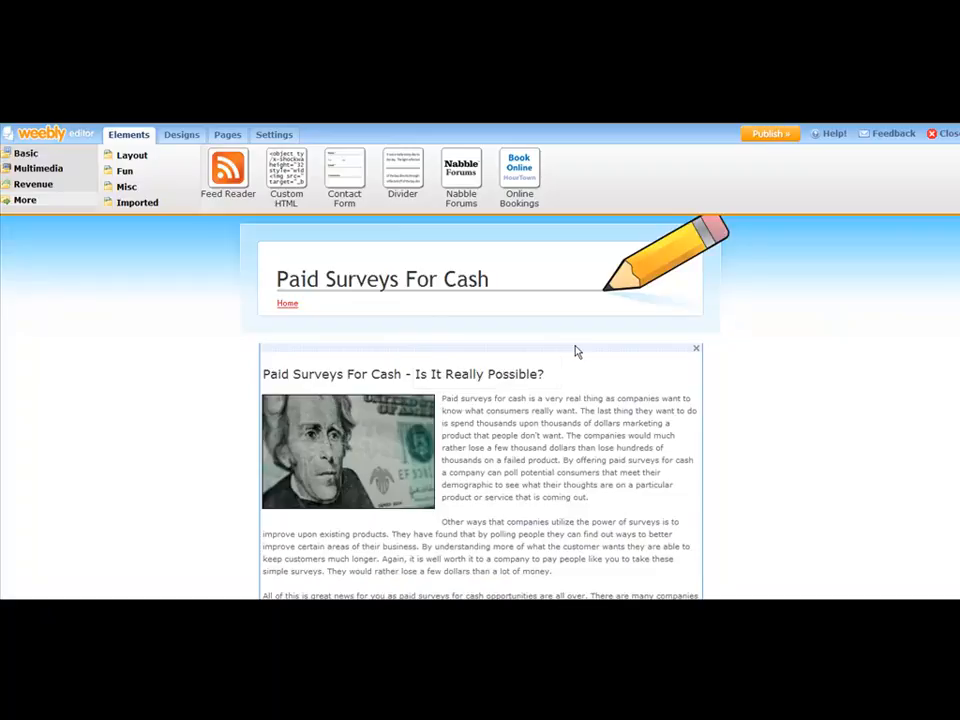
{"action": "scroll", "coordinate": [617, 412], "scroll_direction": "down", "scroll_amount": 5}
{"action": "scroll", "coordinate": [615, 410], "scroll_direction": "up", "scroll_amount": 5}
{"action": "scroll", "coordinate": [615, 389], "scroll_direction": "down", "scroll_amount": 1}
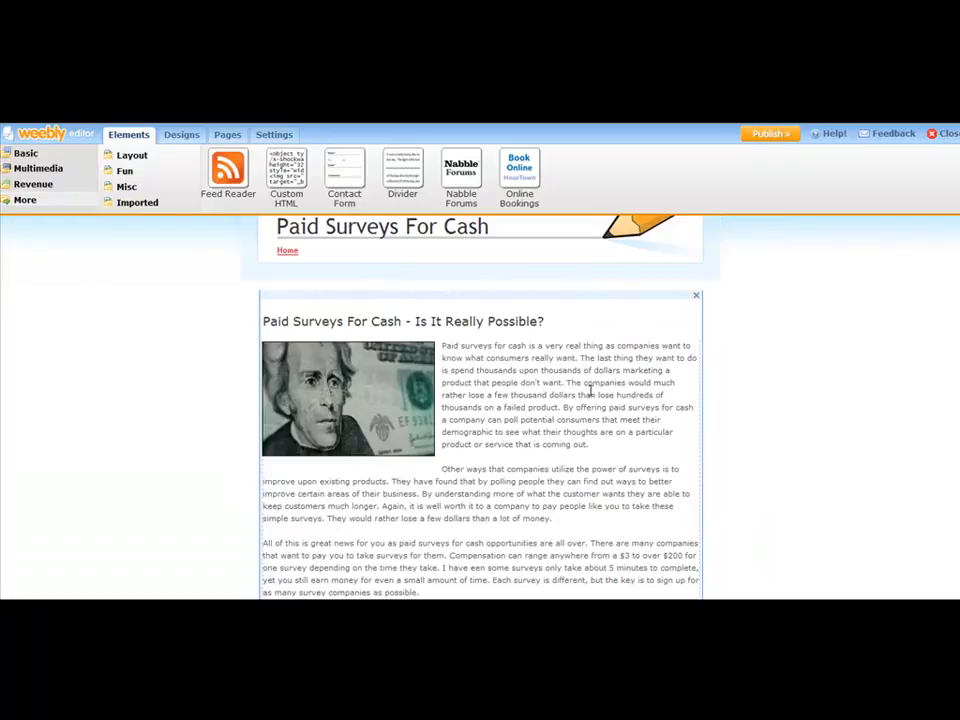
Open the article text beside the picture for editing and review its paragraphs.
{"action": "left_click", "coordinate": [590, 389]}
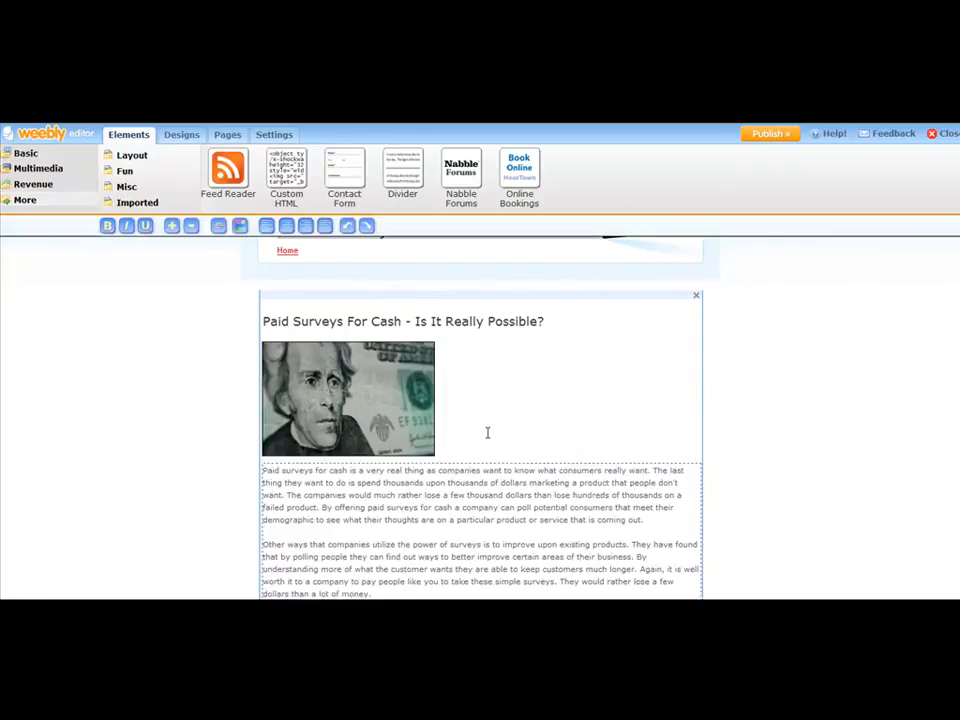
{"action": "scroll", "coordinate": [486, 435], "scroll_direction": "down", "scroll_amount": 2}
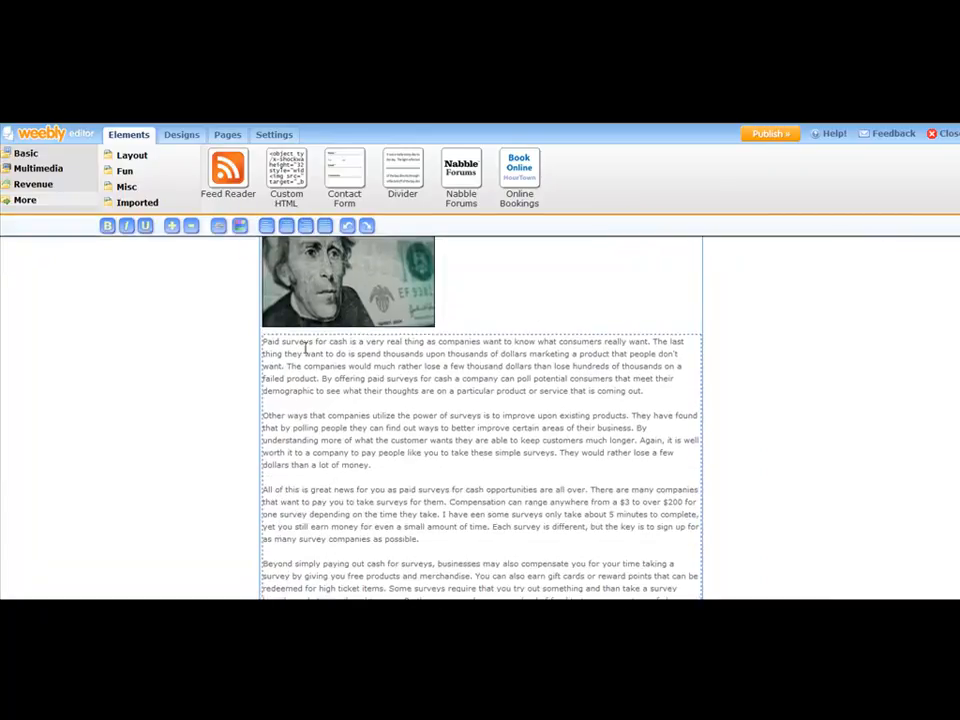
{"action": "scroll", "coordinate": [500, 389], "scroll_direction": "down", "scroll_amount": 2}
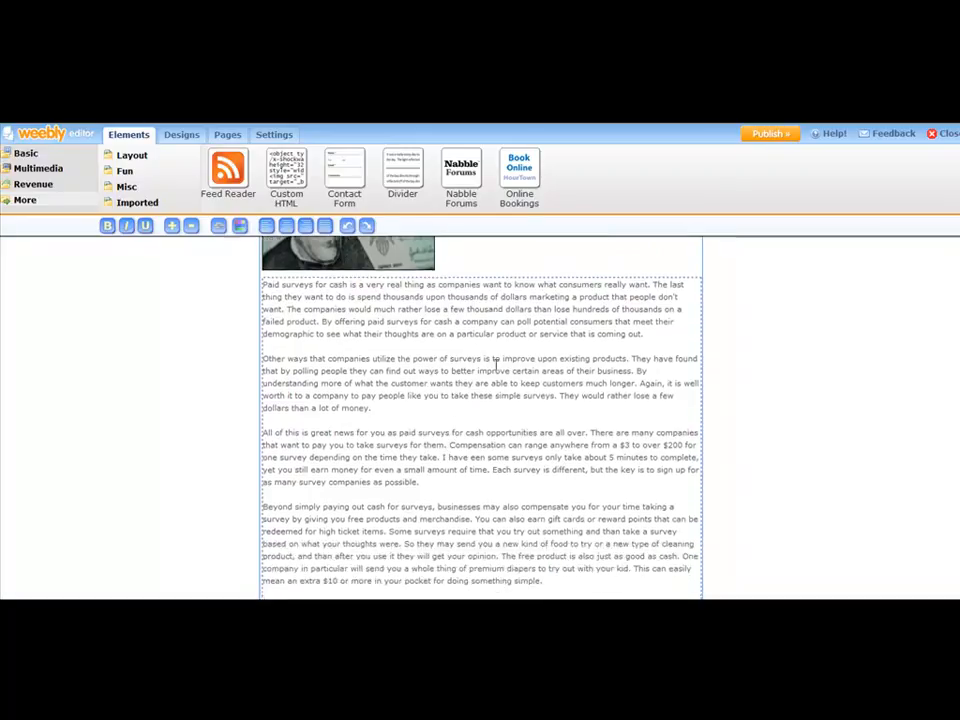
{"action": "double_click", "coordinate": [388, 409]}
{"action": "left_click", "coordinate": [474, 414]}
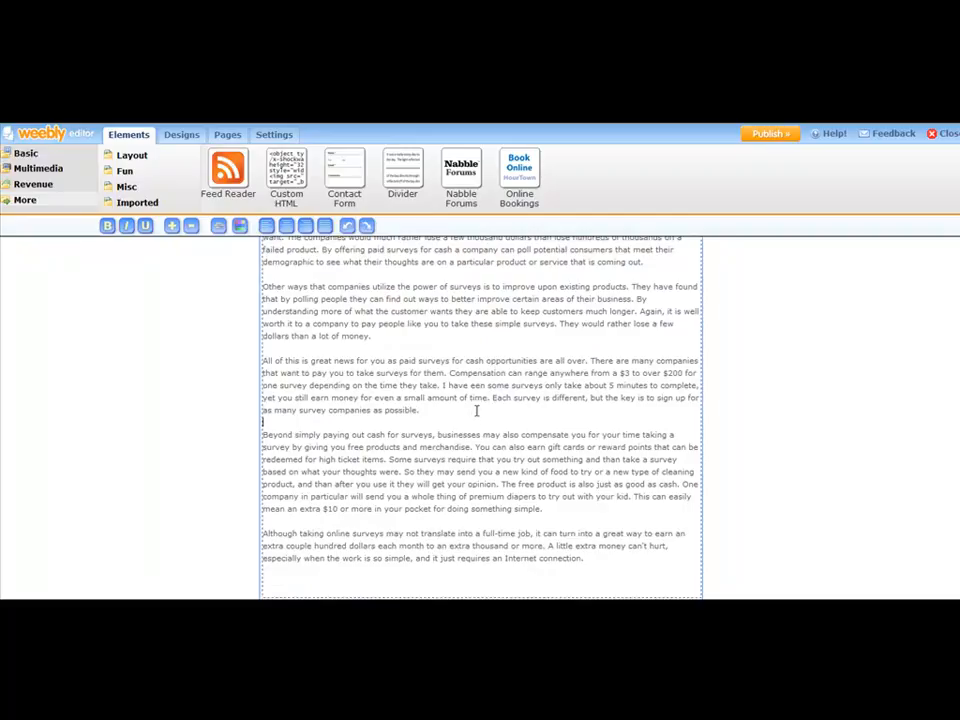
{"action": "scroll", "coordinate": [484, 398], "scroll_direction": "up", "scroll_amount": 4}
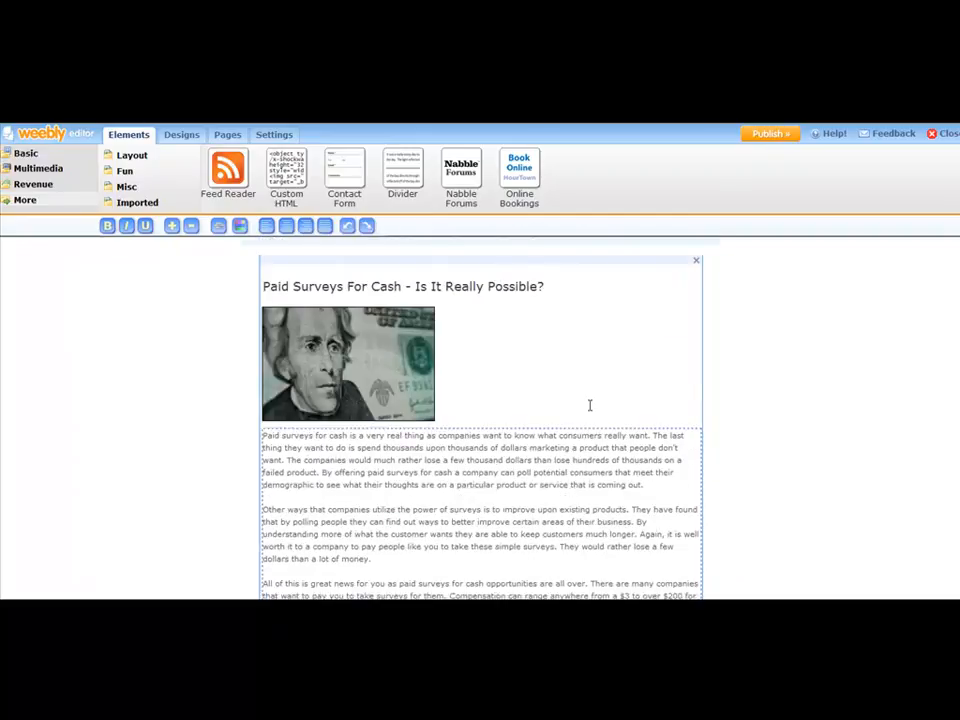
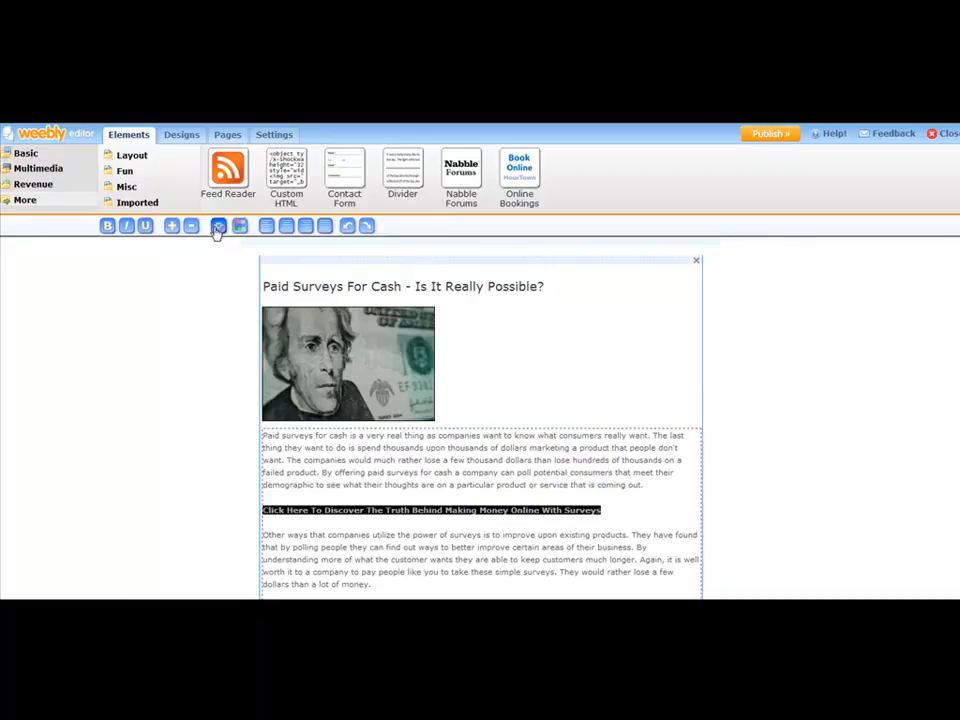
{"action": "left_click", "coordinate": [218, 227]}
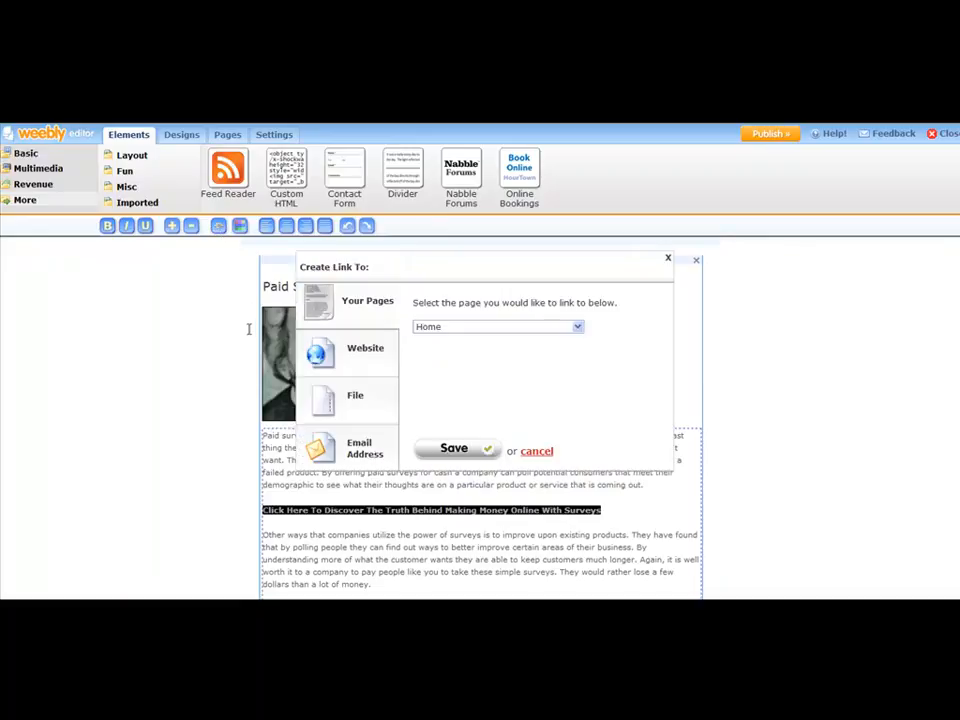
{"action": "left_click", "coordinate": [340, 353]}
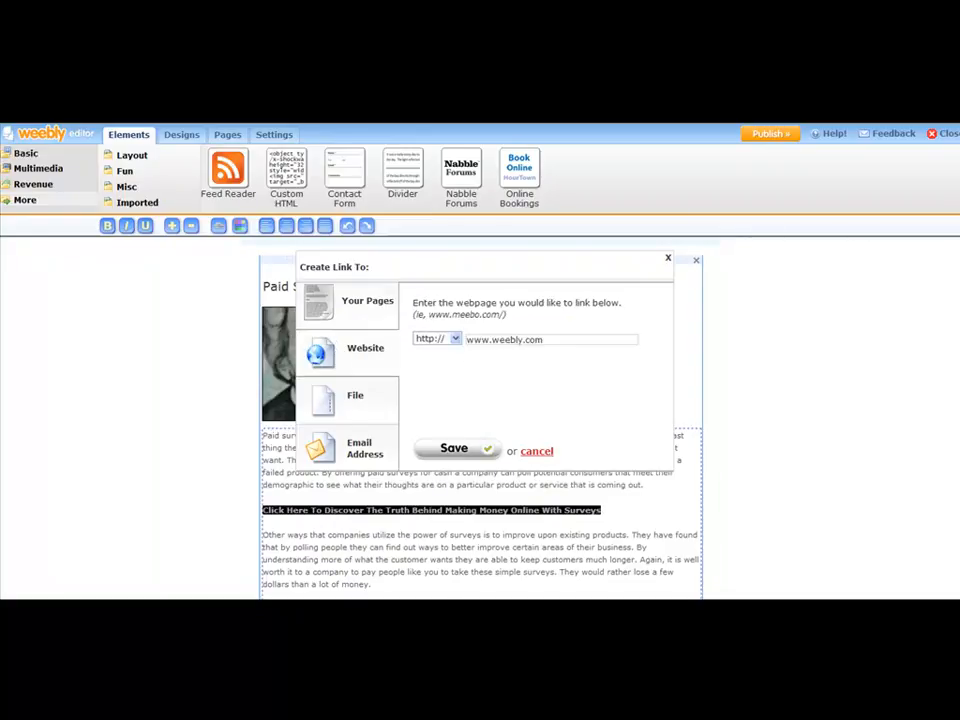
{"action": "left_click", "coordinate": [545, 608]}
{"action": "left_click", "coordinate": [558, 524]}
{"action": "scroll", "coordinate": [297, 371], "scroll_direction": "down", "scroll_amount": 1}
{"action": "scroll", "coordinate": [495, 300], "scroll_direction": "down", "scroll_amount": 1}
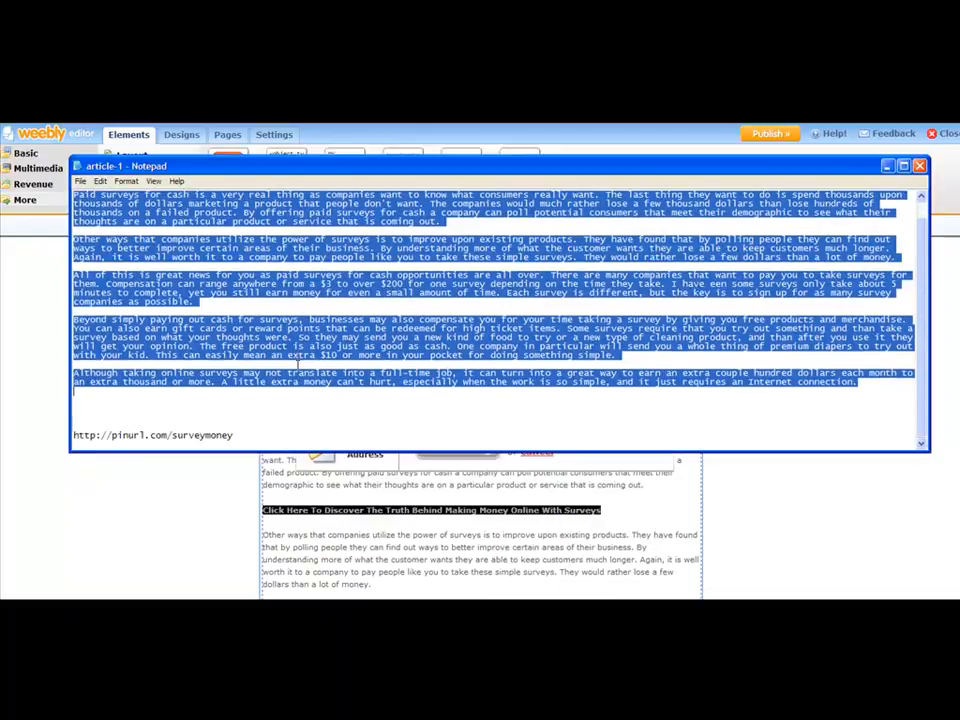
{"action": "left_click_drag", "start_coordinate": [243, 434], "coordinate": [95, 430]}
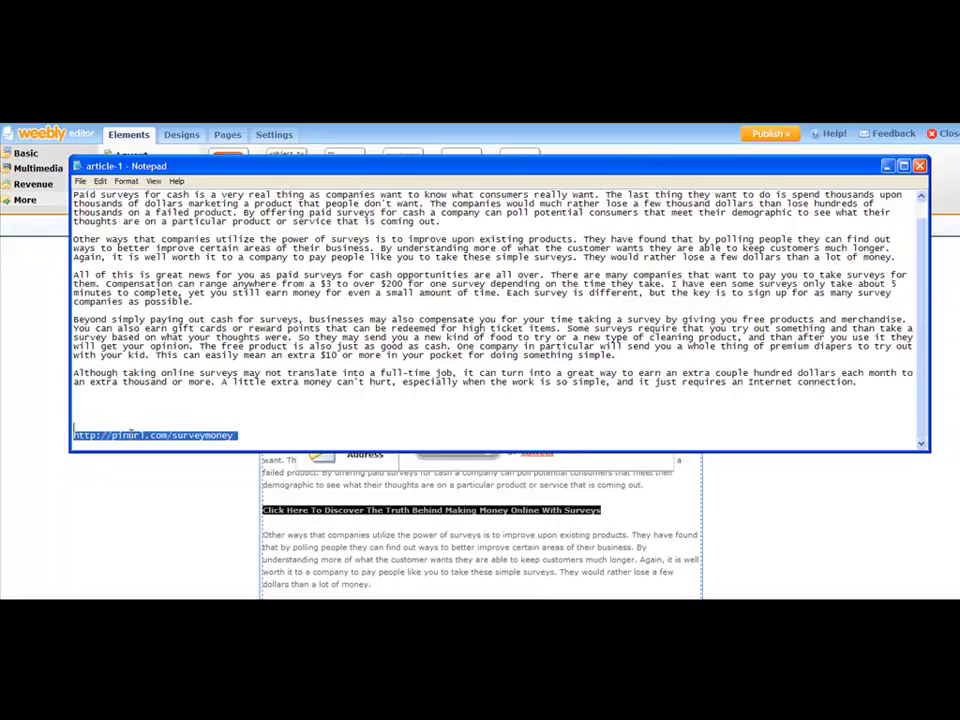
{"action": "left_click", "coordinate": [165, 477]}
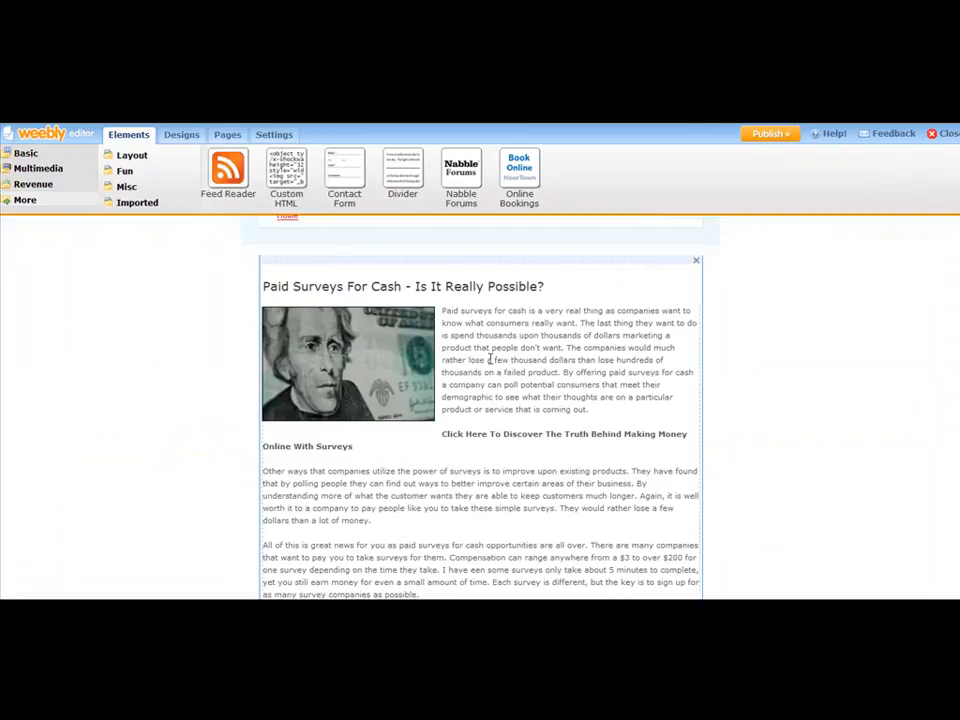
Try to link the bold "Click Here To Discover" line to a website by pasting an address over the default one.
{"action": "left_click", "coordinate": [586, 399]}
{"action": "left_click_drag", "start_coordinate": [602, 509], "coordinate": [274, 513]}
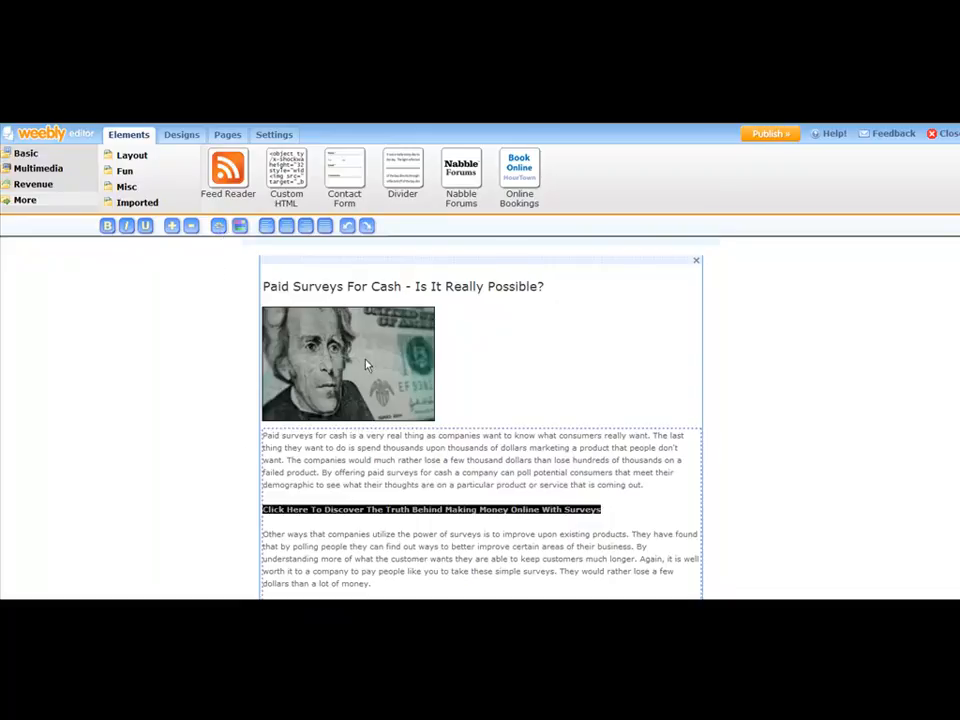
{"action": "left_click", "coordinate": [220, 228]}
{"action": "left_click", "coordinate": [340, 348]}
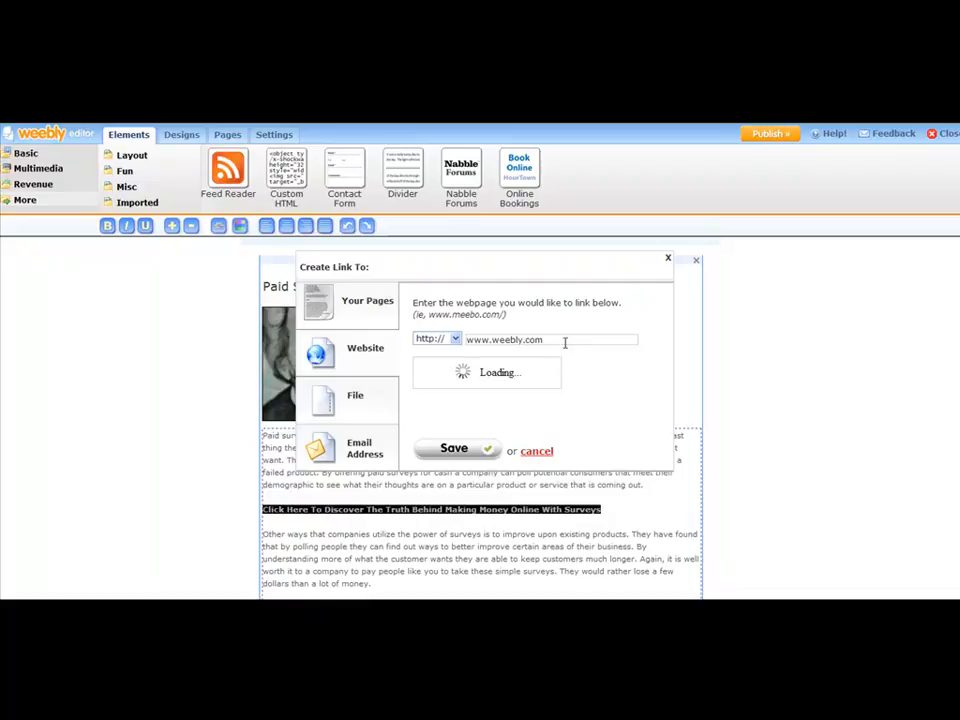
{"action": "left_click_drag", "start_coordinate": [565, 340], "coordinate": [456, 340]}
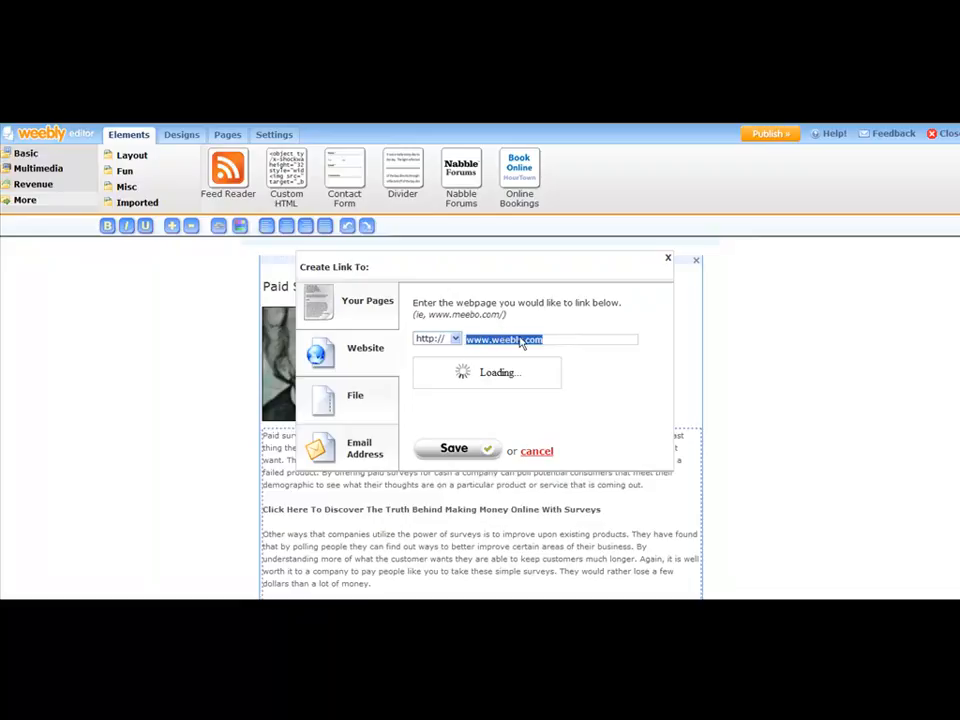
{"action": "key", "text": "BackSpace"}
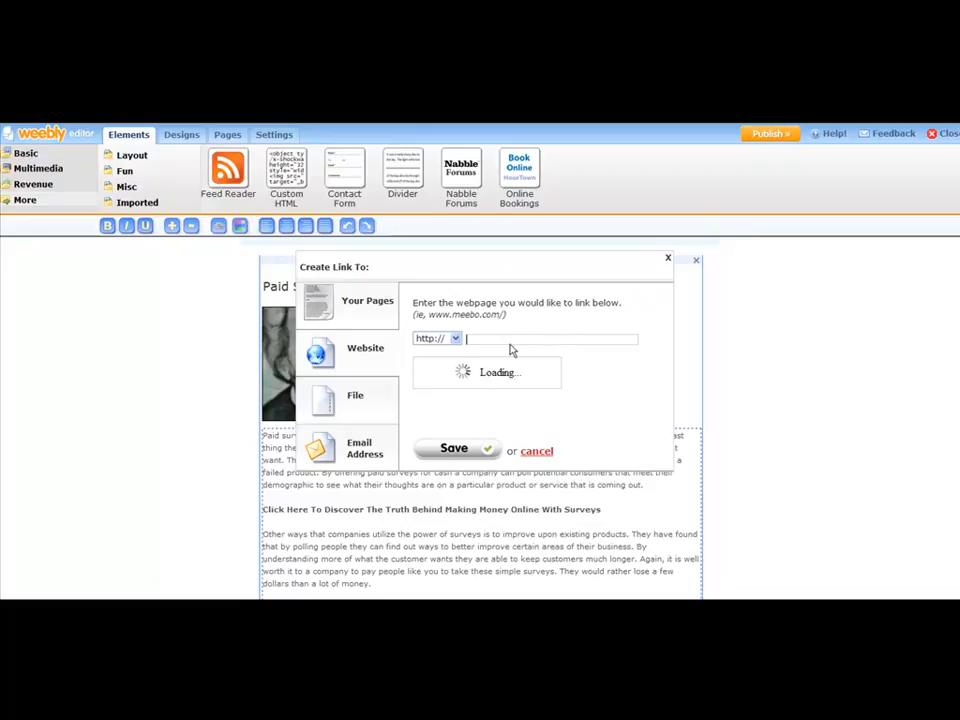
{"action": "right_click", "coordinate": [501, 338]}
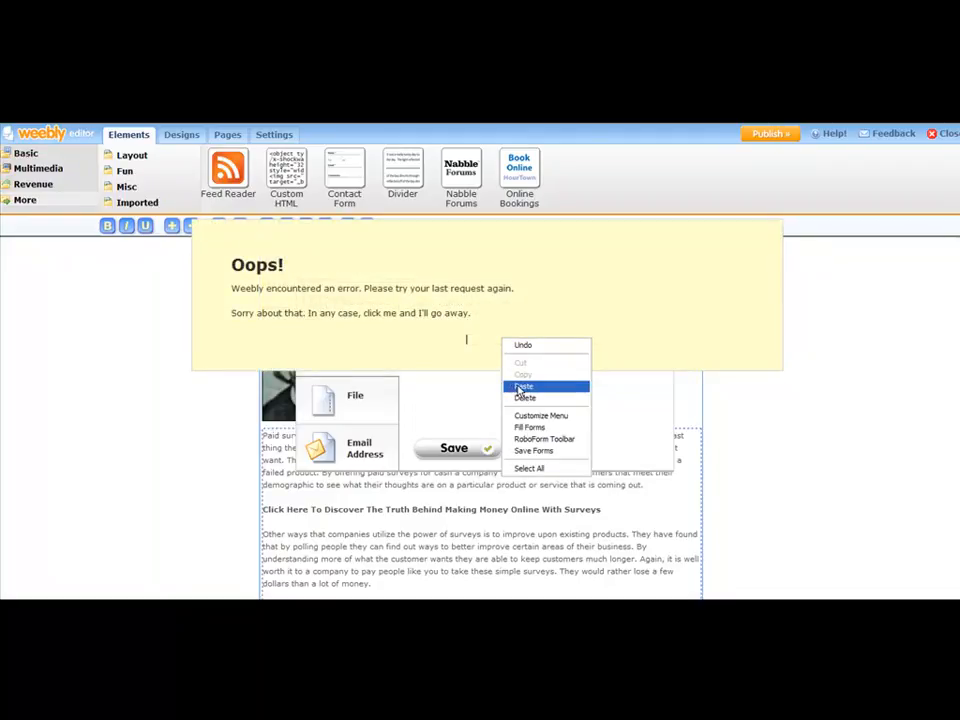
{"action": "left_click", "coordinate": [491, 320]}
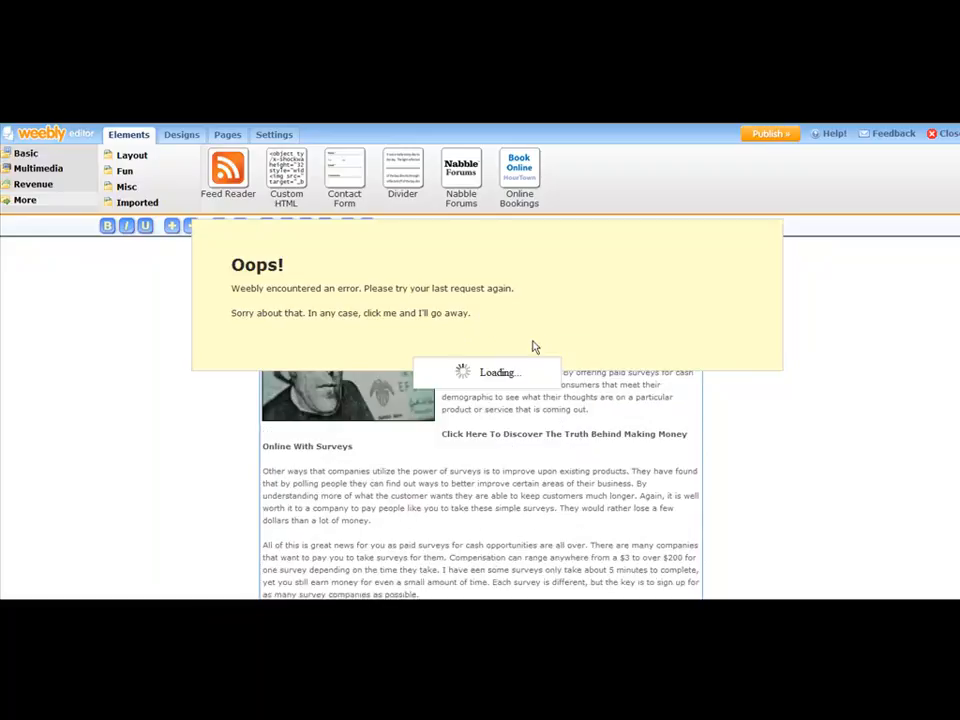
{"action": "left_click", "coordinate": [403, 335]}
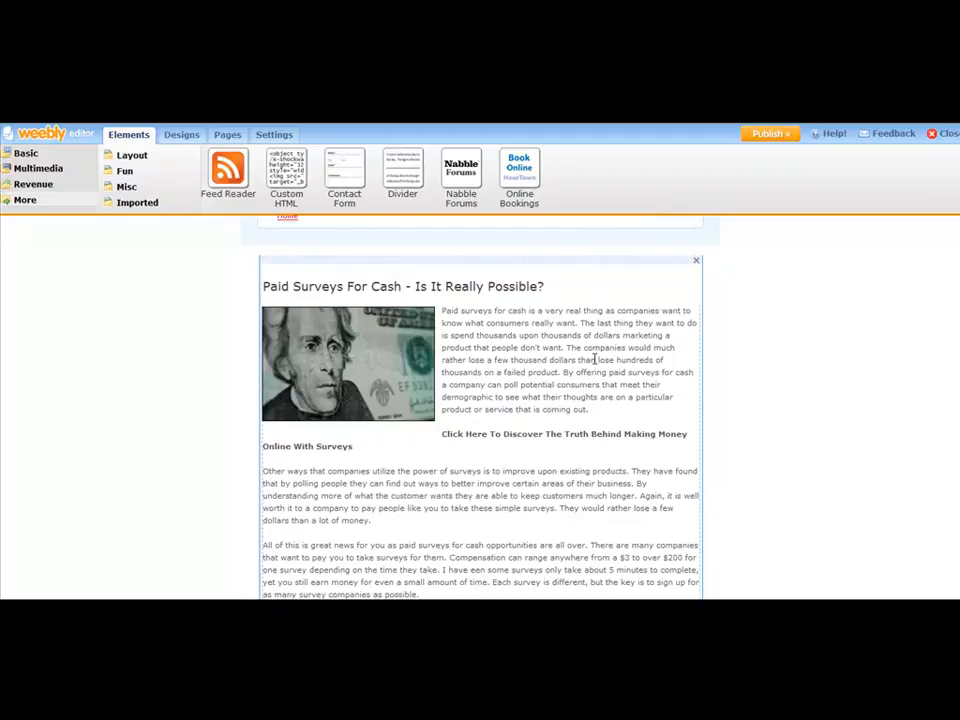
Start a website link on the whole bold "Click Here To Discover" line and clear the default web address.
{"action": "left_click", "coordinate": [513, 356]}
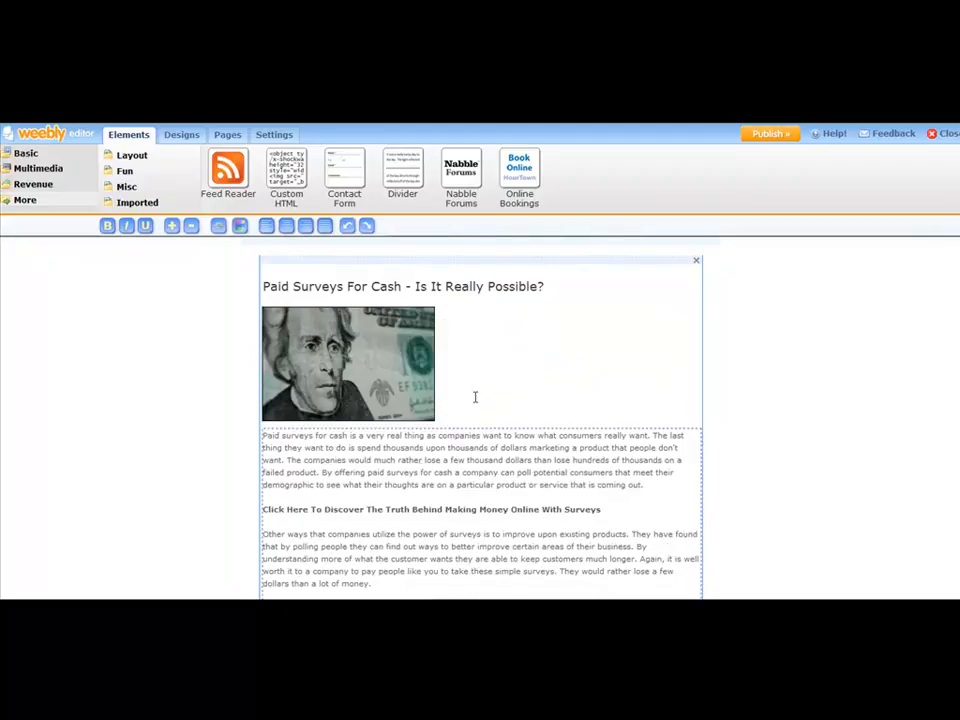
{"action": "left_click_drag", "start_coordinate": [604, 509], "coordinate": [267, 507]}
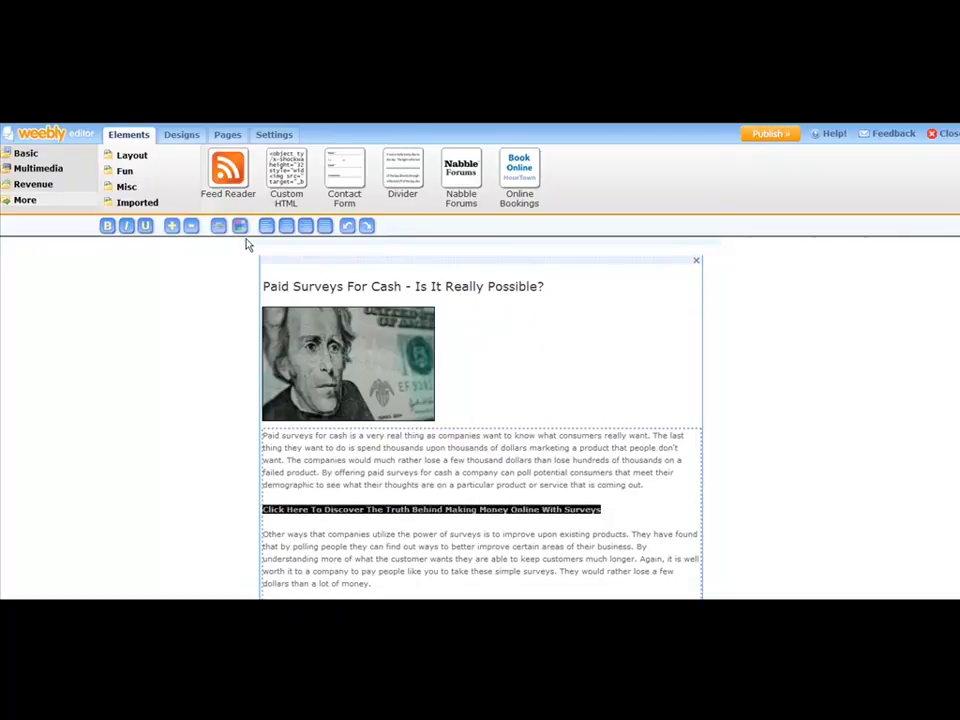
{"action": "left_click", "coordinate": [218, 226]}
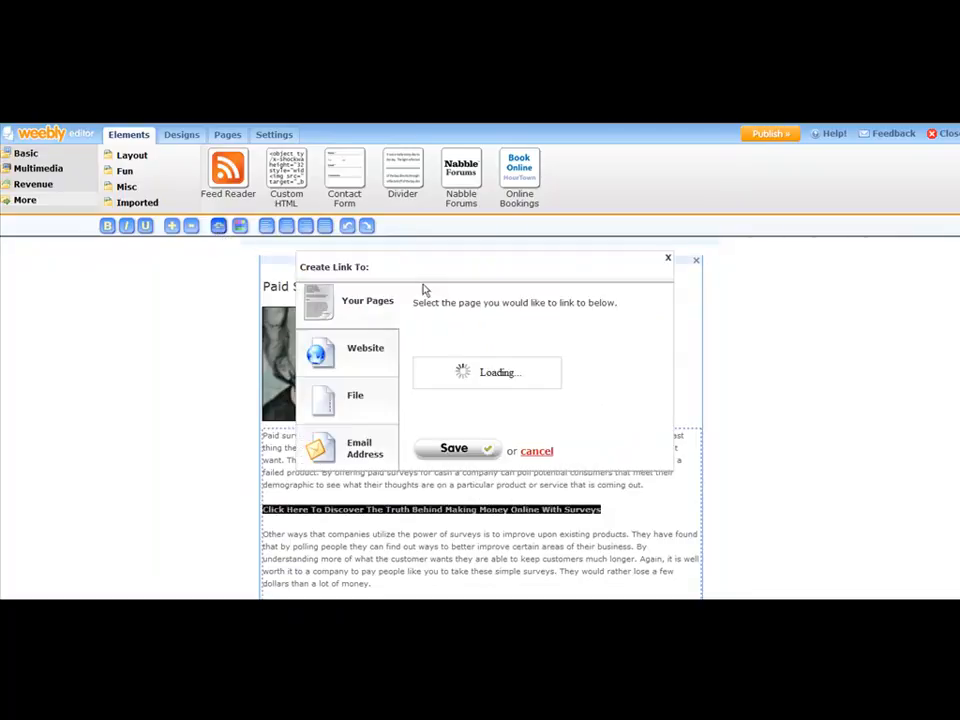
{"action": "left_click", "coordinate": [366, 347]}
{"action": "left_click_drag", "start_coordinate": [564, 340], "coordinate": [440, 339]}
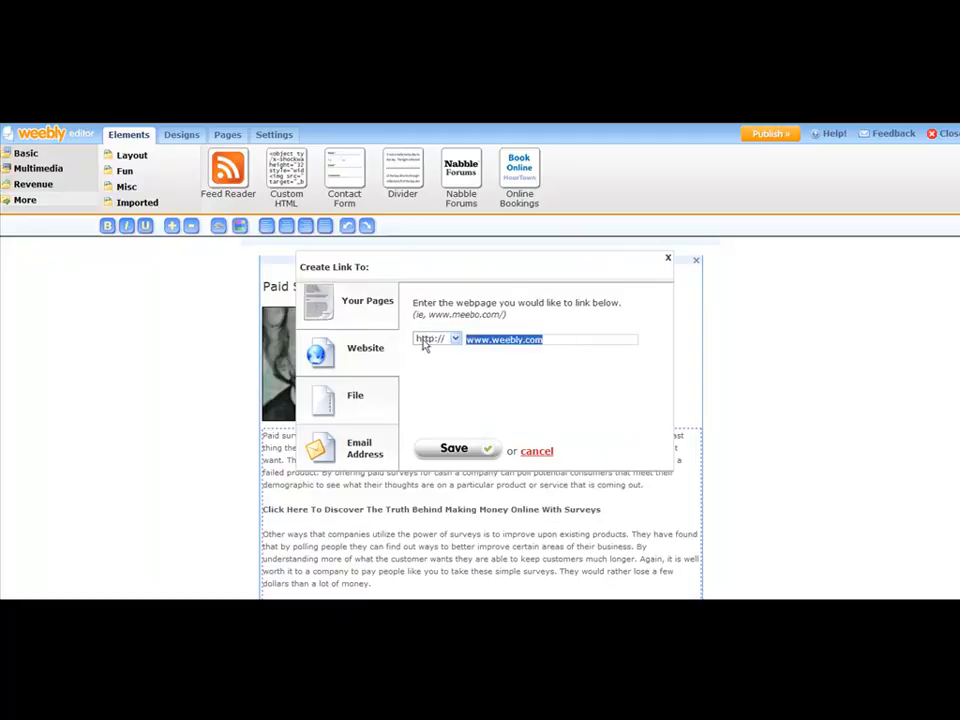
{"action": "key", "text": "BackSpace"}
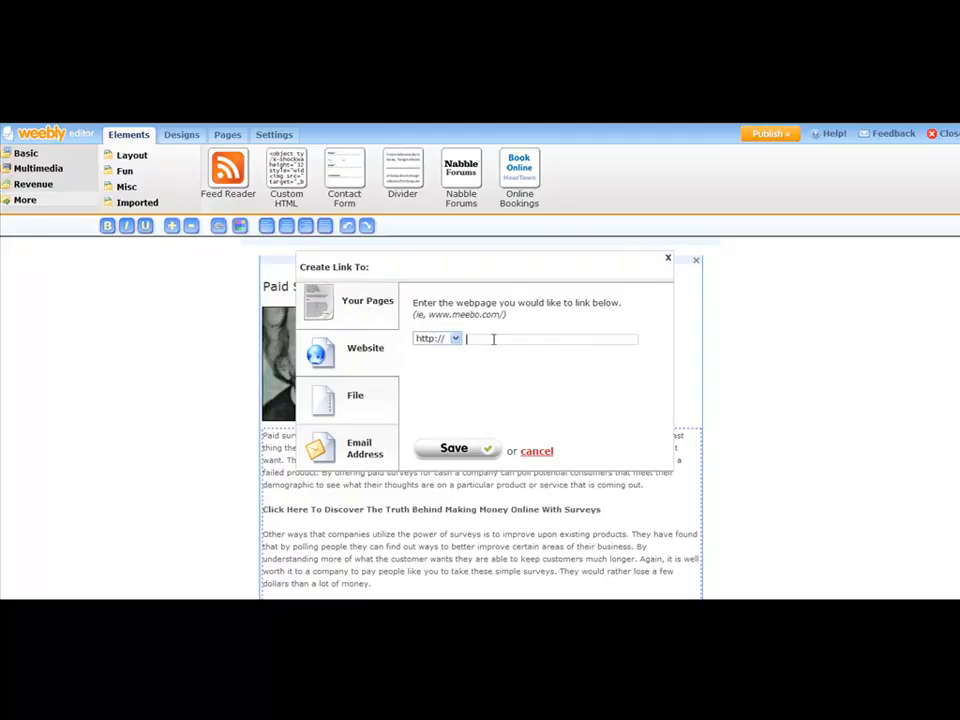
{"action": "left_click", "coordinate": [562, 607]}
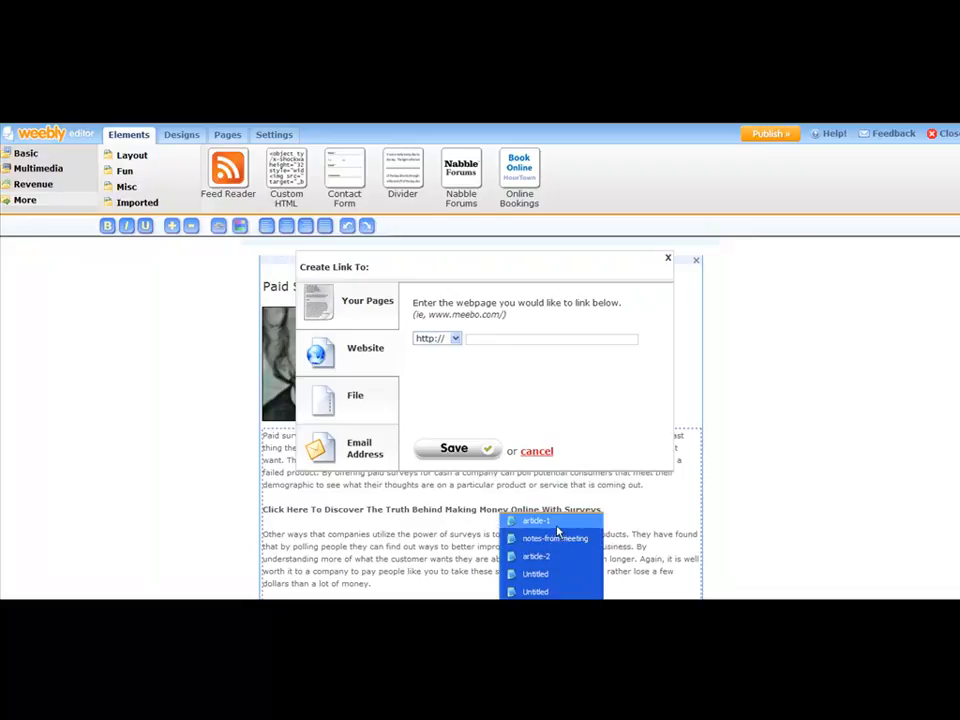
{"action": "left_click", "coordinate": [558, 522]}
{"action": "left_click_drag", "start_coordinate": [74, 436], "coordinate": [236, 436]}
{"action": "right_click", "coordinate": [190, 441]}
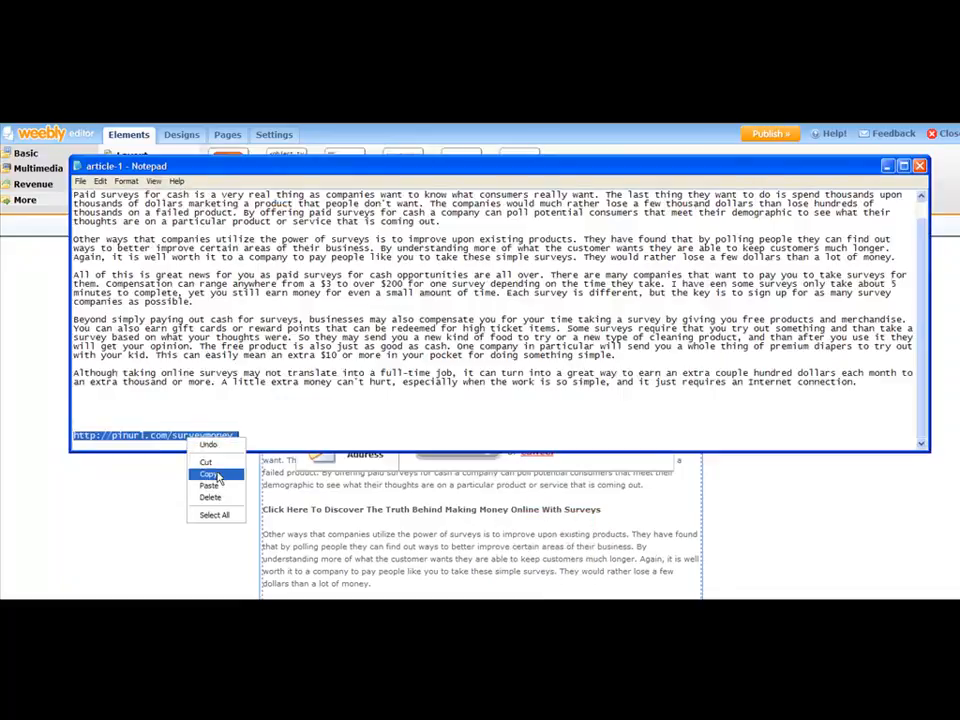
{"action": "left_click", "coordinate": [206, 462]}
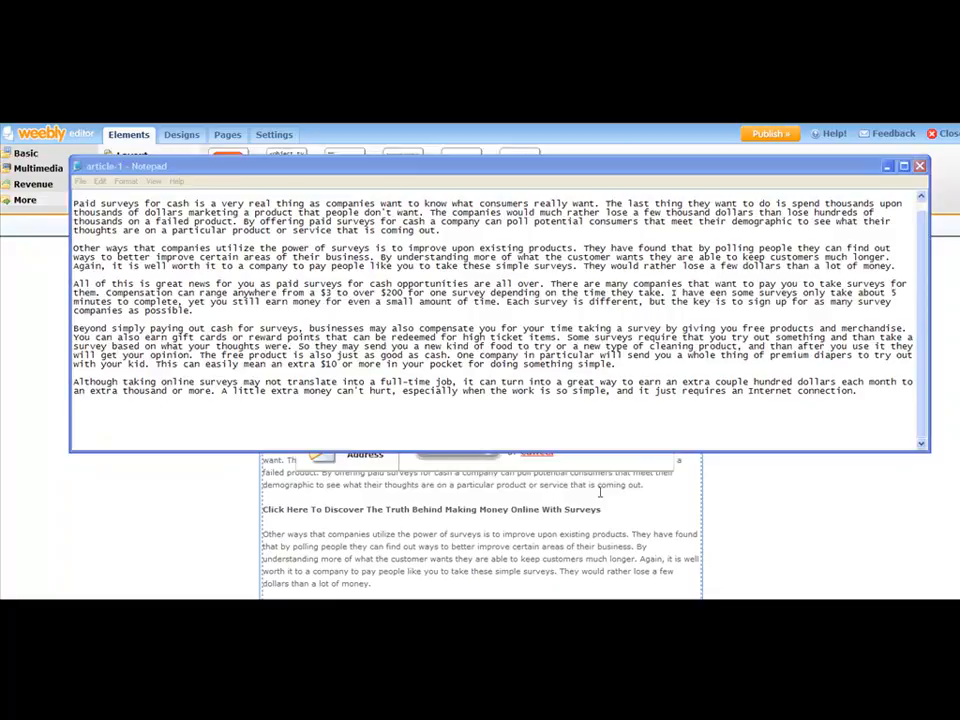
{"action": "left_click", "coordinate": [583, 518]}
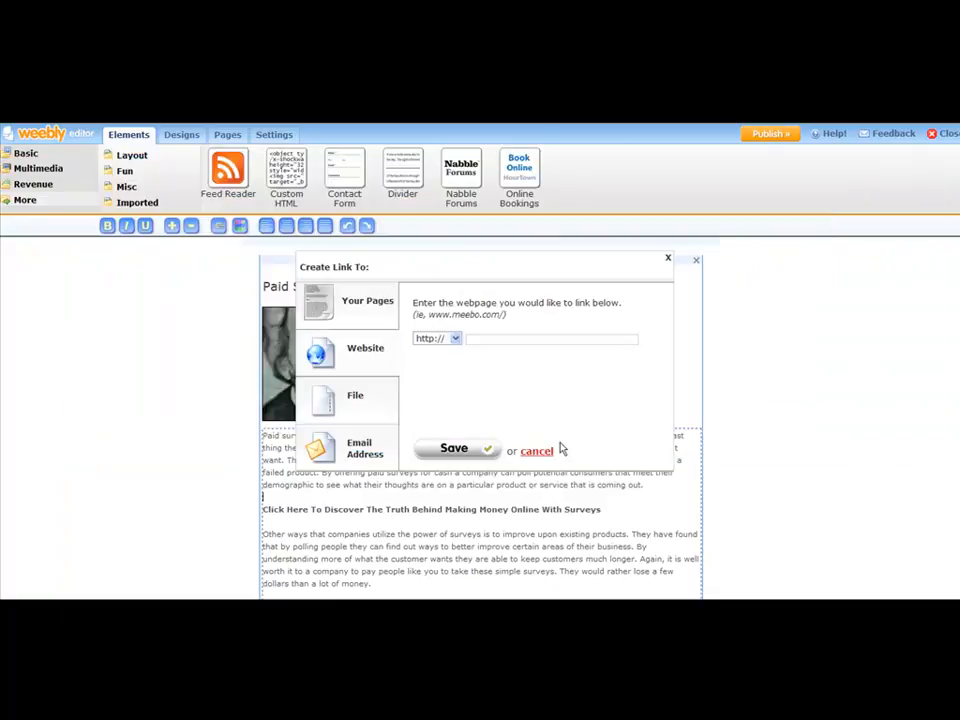
{"action": "right_click", "coordinate": [507, 347]}
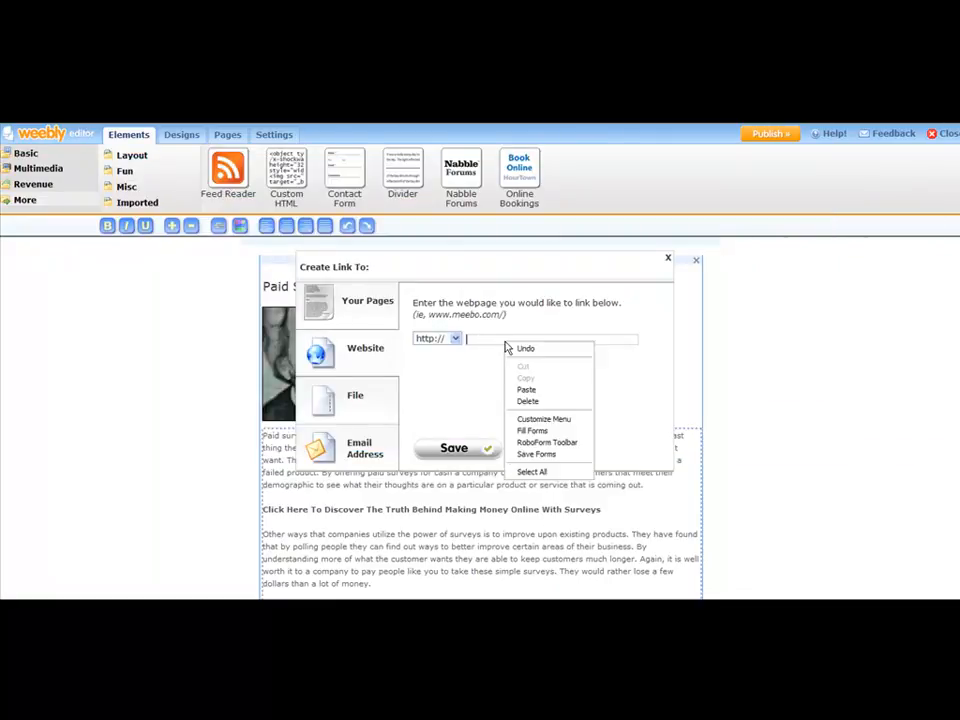
{"action": "left_click", "coordinate": [527, 389]}
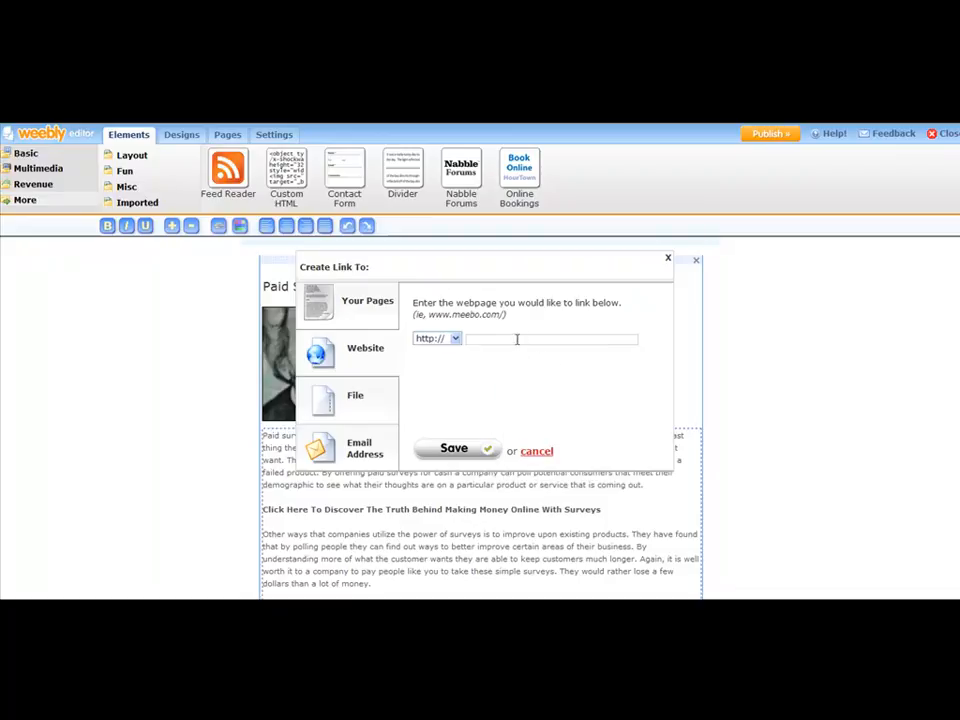
{"action": "type", "text": "www.pinurl.com"}
{"action": "left_click", "coordinate": [550, 521]}
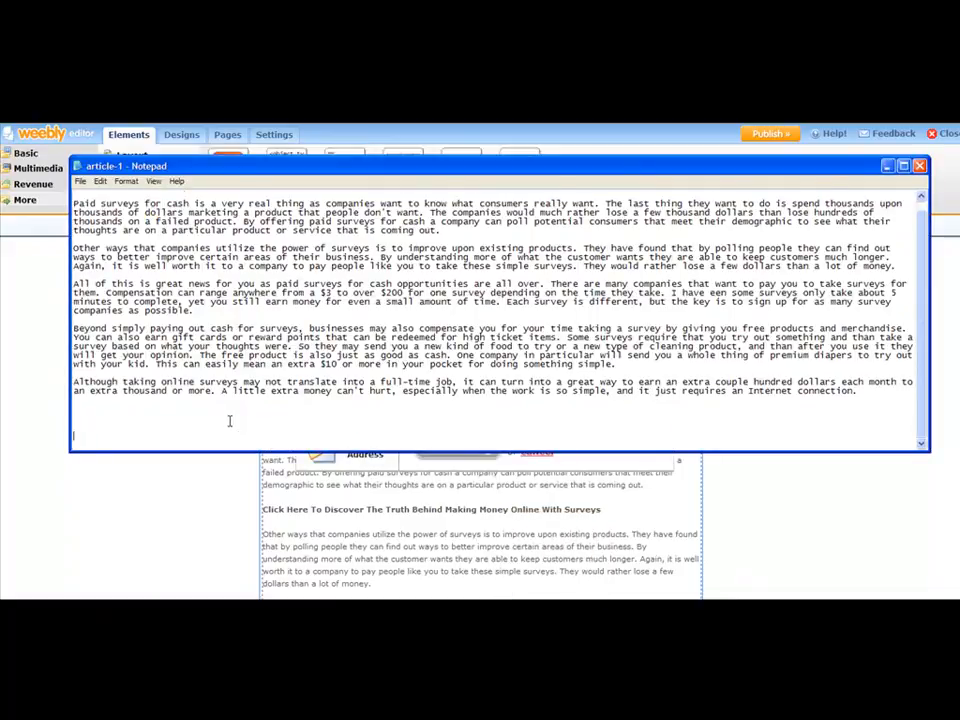
{"action": "scroll", "coordinate": [230, 421], "scroll_direction": "down", "scroll_amount": 1}
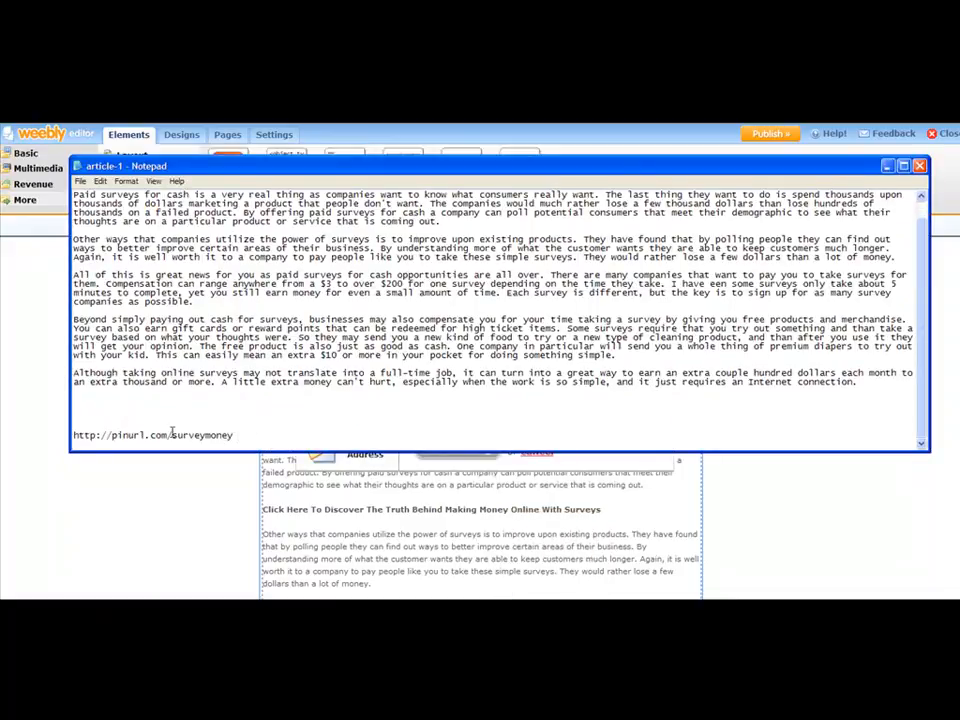
{"action": "left_click", "coordinate": [886, 173]}
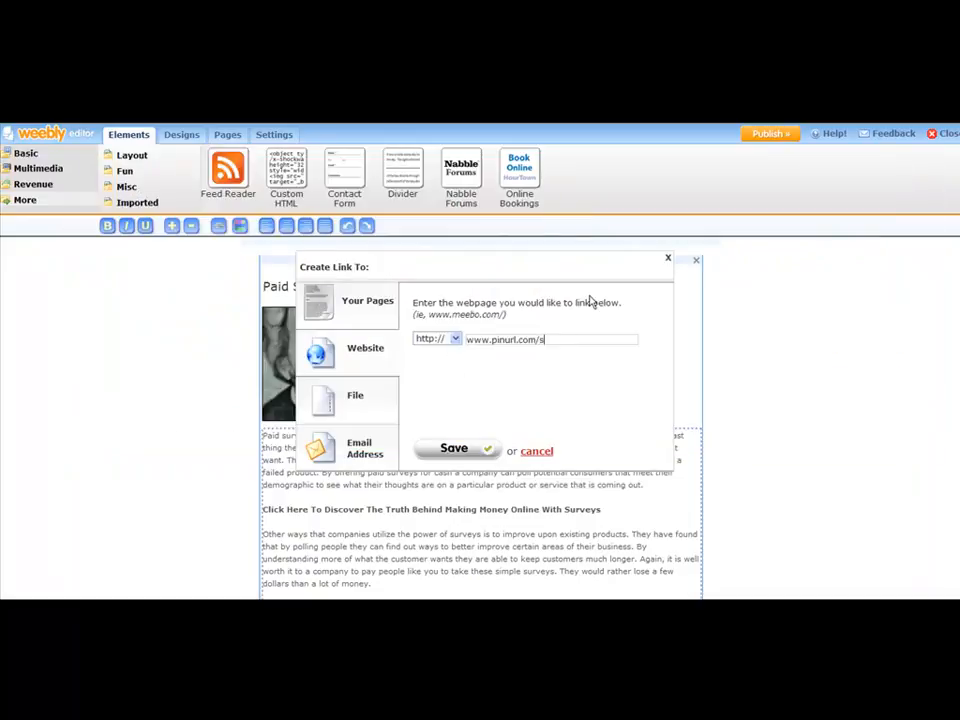
{"action": "type", "text": "money"}
{"action": "left_click", "coordinate": [565, 598]}
{"action": "left_click", "coordinate": [575, 523]}
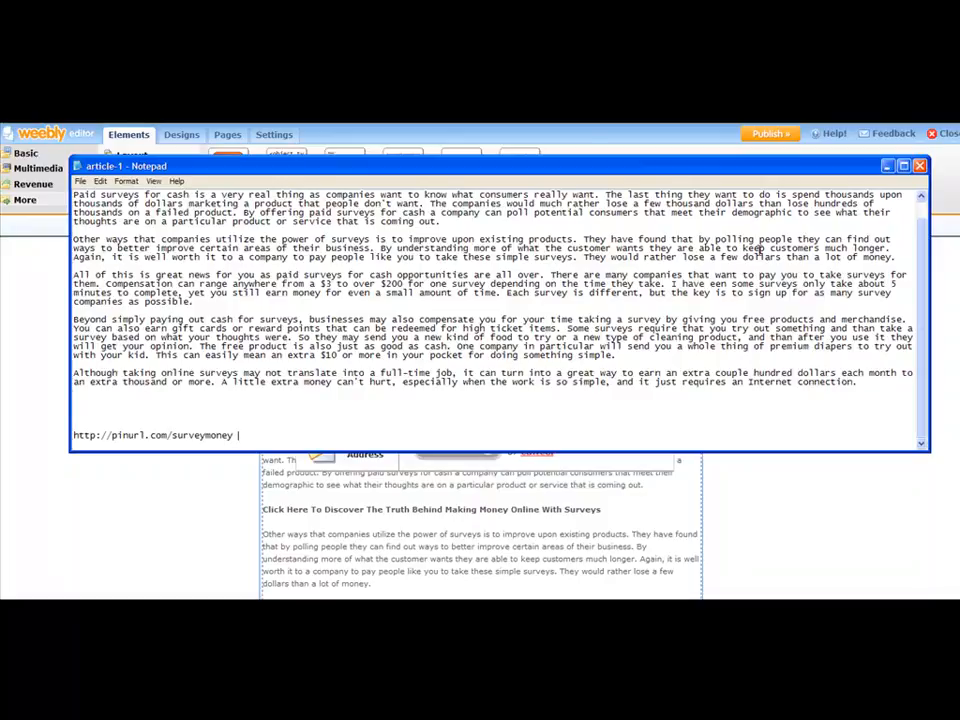
{"action": "left_click", "coordinate": [889, 167]}
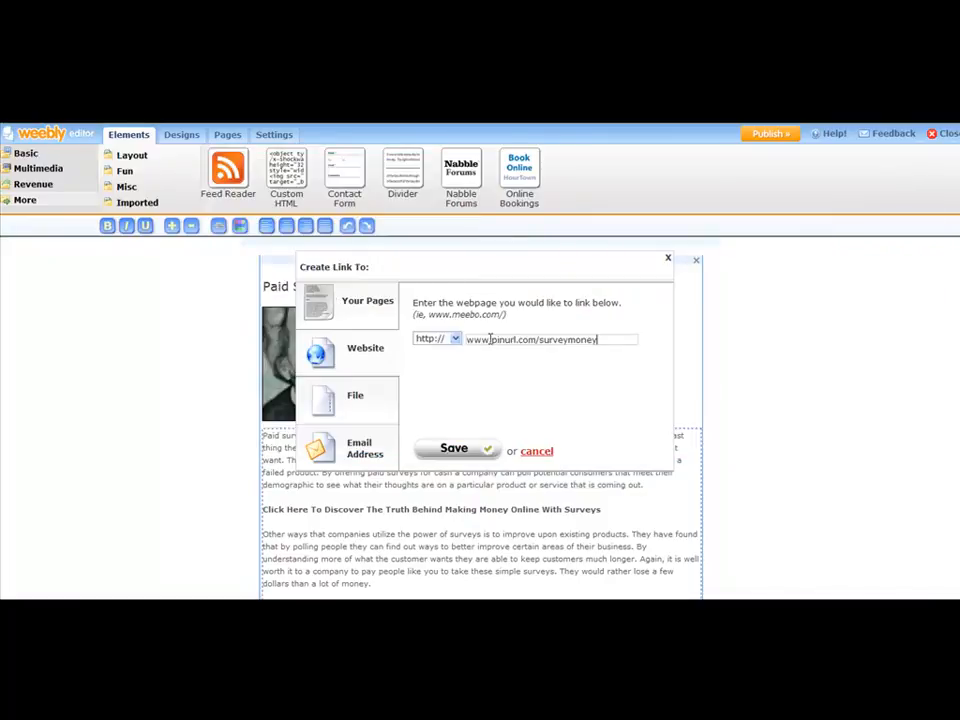
{"action": "left_click_drag", "start_coordinate": [491, 339], "coordinate": [466, 339]}
{"action": "key", "text": "BackSpace"}
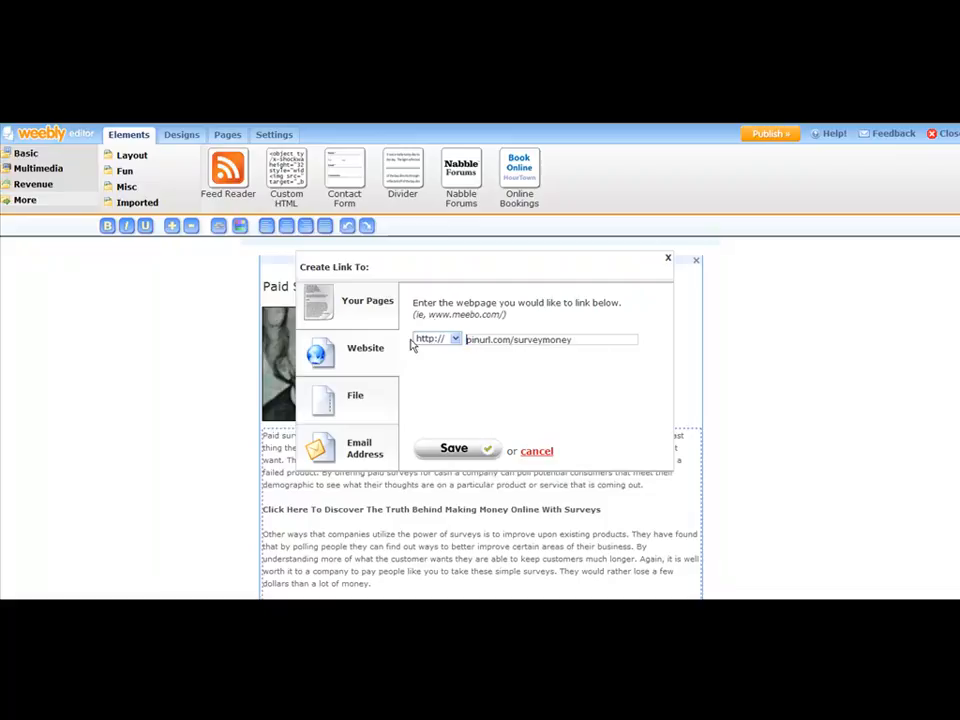
Save the pinurl.com/surveymoney web link on the bold "Click Here To Discover The Truth Behind Making Money Online With Surveys" line.
{"action": "left_click", "coordinate": [591, 338]}
{"action": "left_click", "coordinate": [455, 449]}
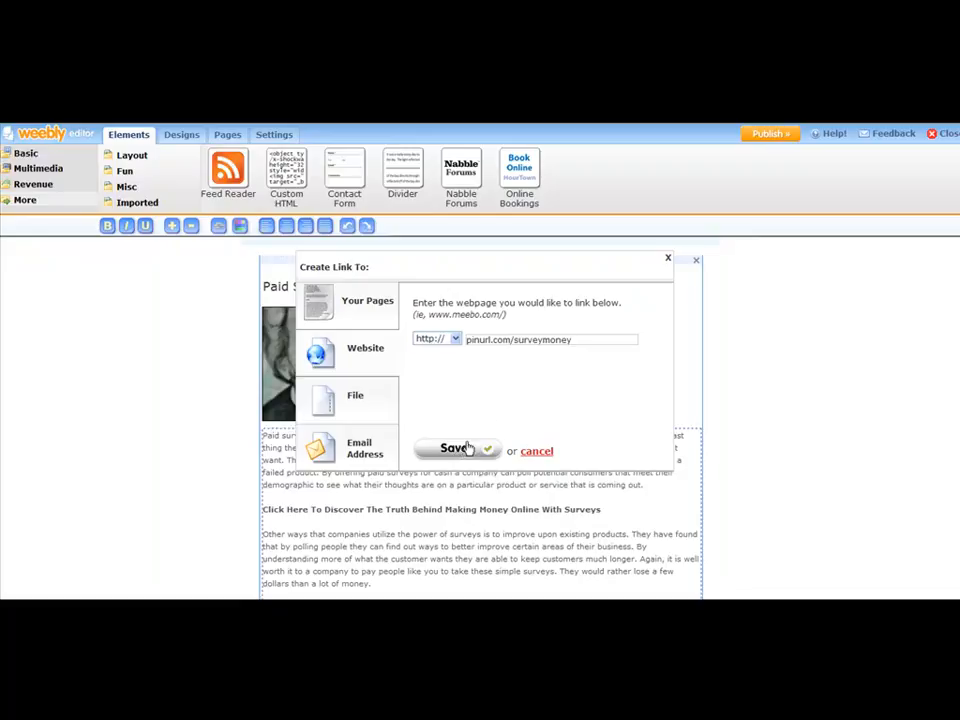
{"action": "left_click", "coordinate": [631, 516]}
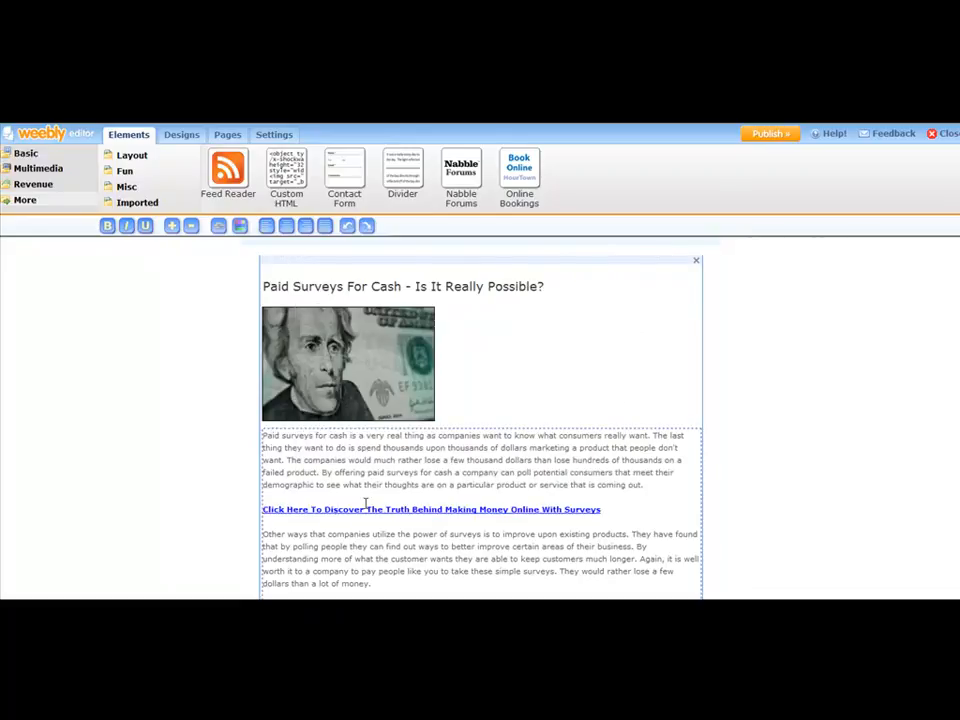
Add a closing line reading "Make Money Taking Surveys Today" below the article's last paragraph.
{"action": "scroll", "coordinate": [520, 456], "scroll_direction": "down", "scroll_amount": 4}
{"action": "scroll", "coordinate": [541, 420], "scroll_direction": "down", "scroll_amount": 3}
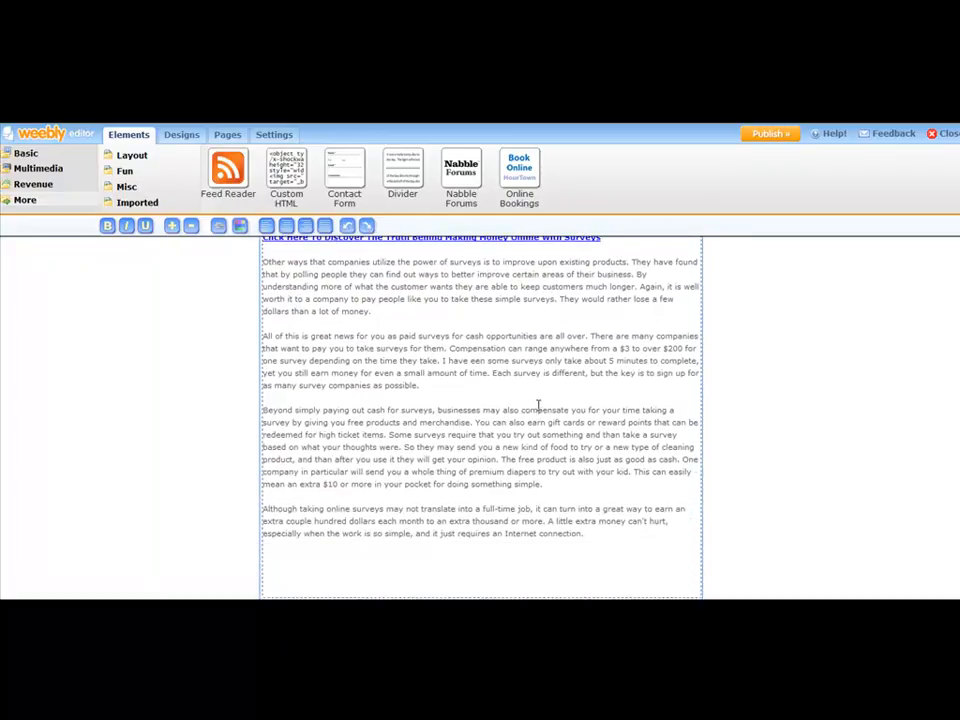
{"action": "scroll", "coordinate": [540, 401], "scroll_direction": "up", "scroll_amount": 3}
{"action": "scroll", "coordinate": [541, 401], "scroll_direction": "down", "scroll_amount": 3}
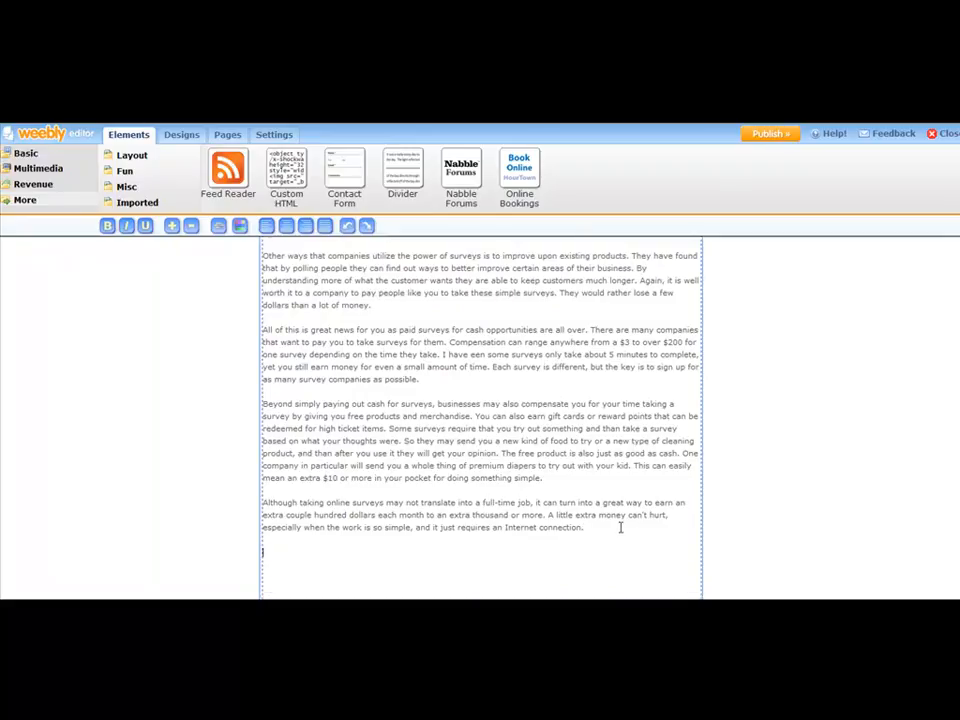
{"action": "type", "text": "oney Tkai"}
{"action": "type", "text": "aking Survey"}
{"action": "type", "text": "s Today"}
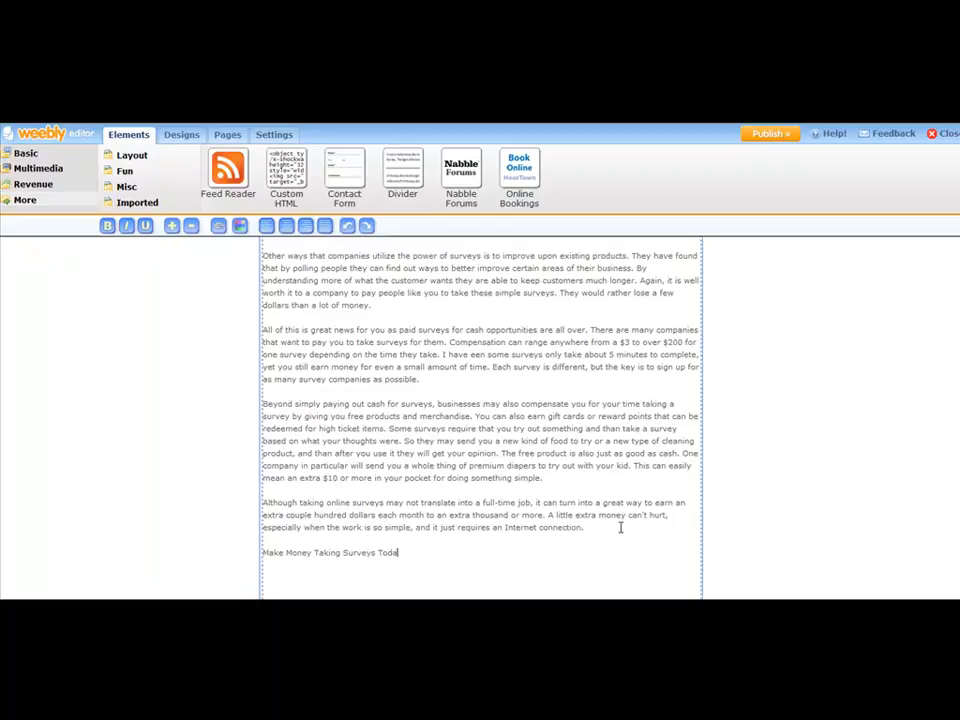
Reword the article's closing line to "Make Money Today Taking Online Surveys".
{"action": "key", "text": "BackSpace"}
{"action": "key", "text": "BackSpace"}
{"action": "key", "text": "BackSpace"}
{"action": "key", "text": "BackSpace"}
{"action": "key", "text": "BackSpace"}
{"action": "key", "text": "BackSpace"}
{"action": "key", "text": "BackSpace"}
{"action": "key", "text": "BackSpace"}
{"action": "key", "text": "BackSpace"}
{"action": "key", "text": "BackSpace"}
{"action": "key", "text": "BackSpace"}
{"action": "key", "text": "BackSpace"}
{"action": "key", "text": "BackSpace"}
{"action": "key", "text": "BackSpace"}
{"action": "key", "text": "BackSpace"}
{"action": "key", "text": "BackSpace"}
{"action": "key", "text": "BackSpace"}
{"action": "type", "text": "oday Taking Online"}
Make the whole "Make Money Today Taking Online Surveys" line bold and start a website link on it.
{"action": "left_click_drag", "start_coordinate": [436, 552], "coordinate": [270, 549]}
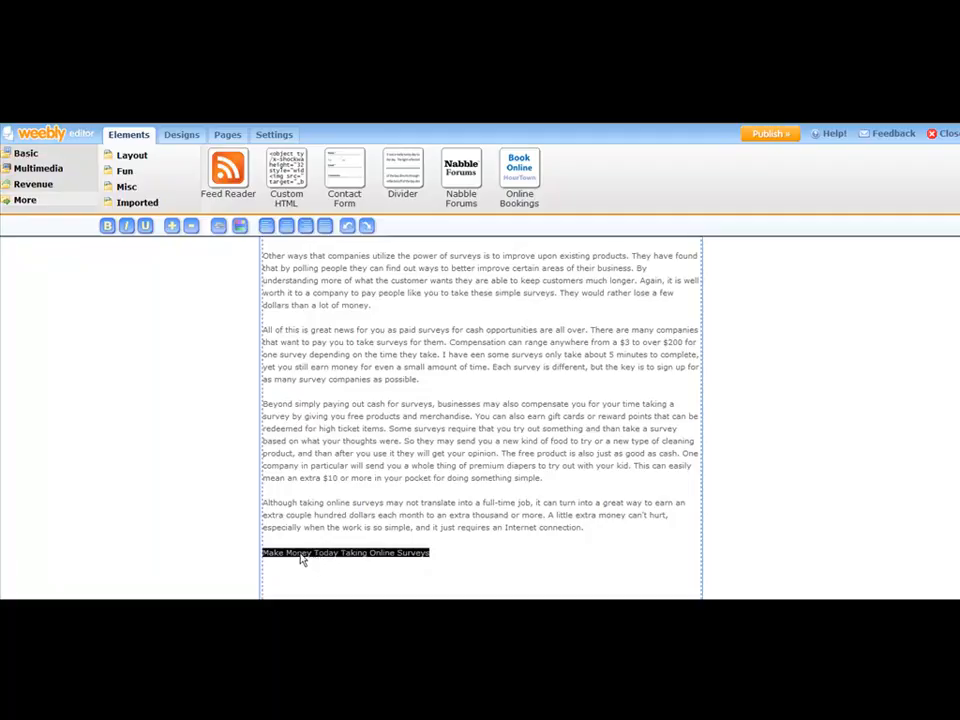
{"action": "left_click", "coordinate": [107, 226]}
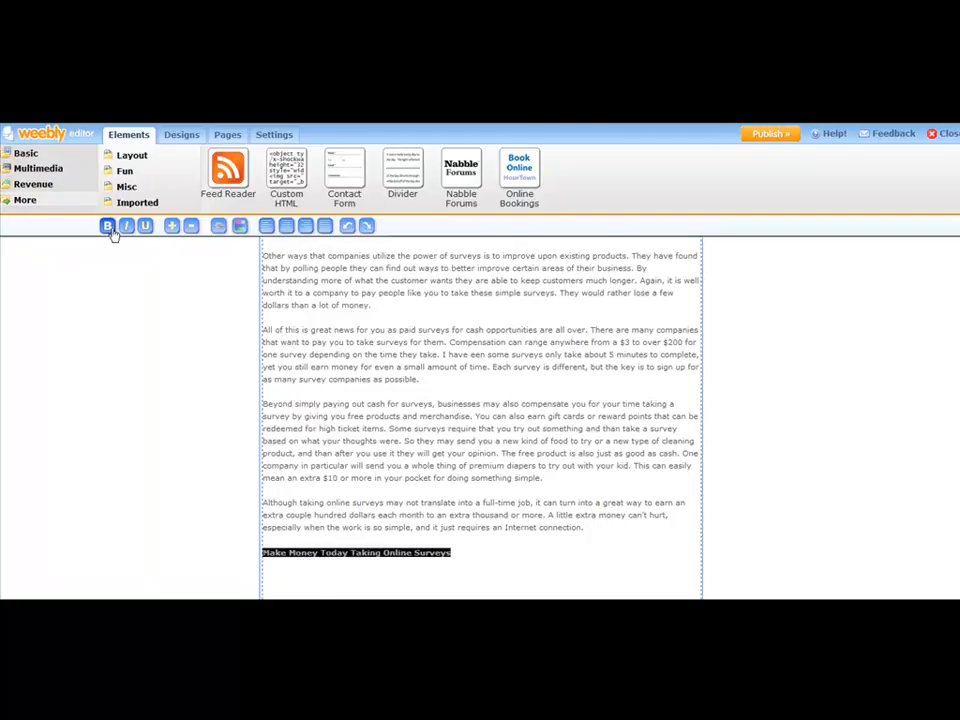
{"action": "left_click", "coordinate": [218, 226]}
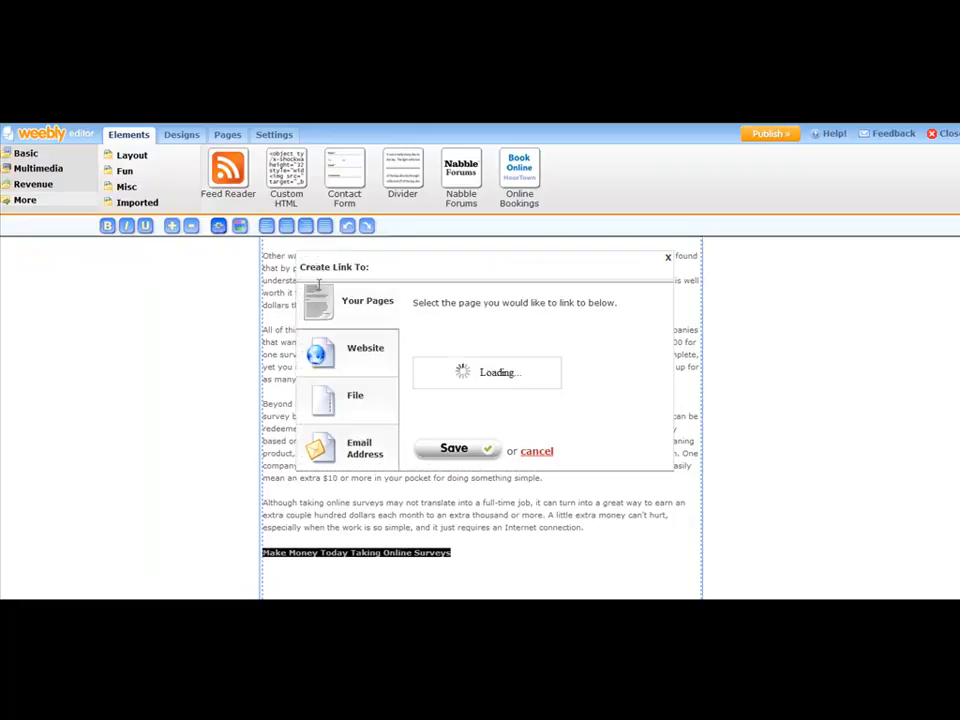
{"action": "left_click", "coordinate": [366, 352]}
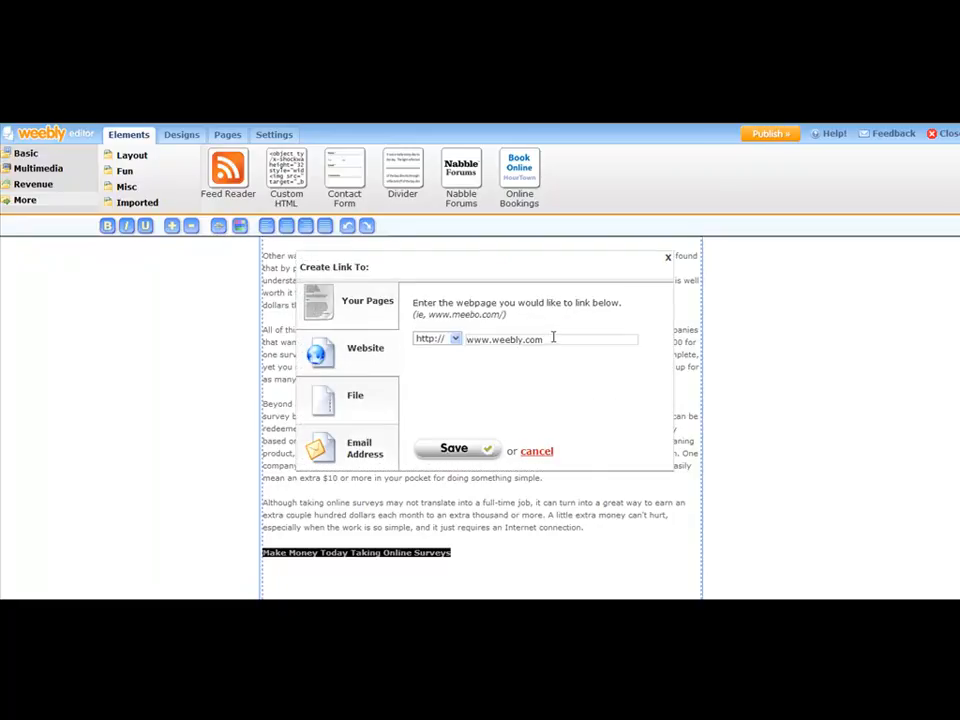
Replace the closing line's default link address with pinurl.com/surveymoney, save the link and leave text editing.
{"action": "left_click", "coordinate": [552, 338]}
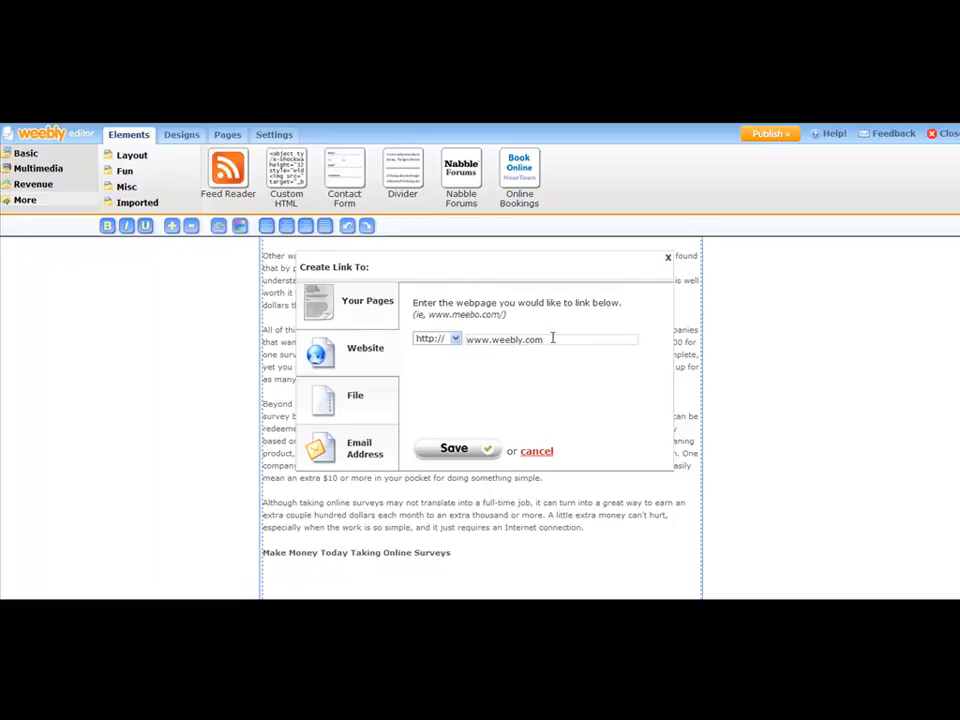
{"action": "left_click_drag", "start_coordinate": [552, 338], "coordinate": [464, 339]}
{"action": "type", "text": "pinurl.com/surveymoney"}
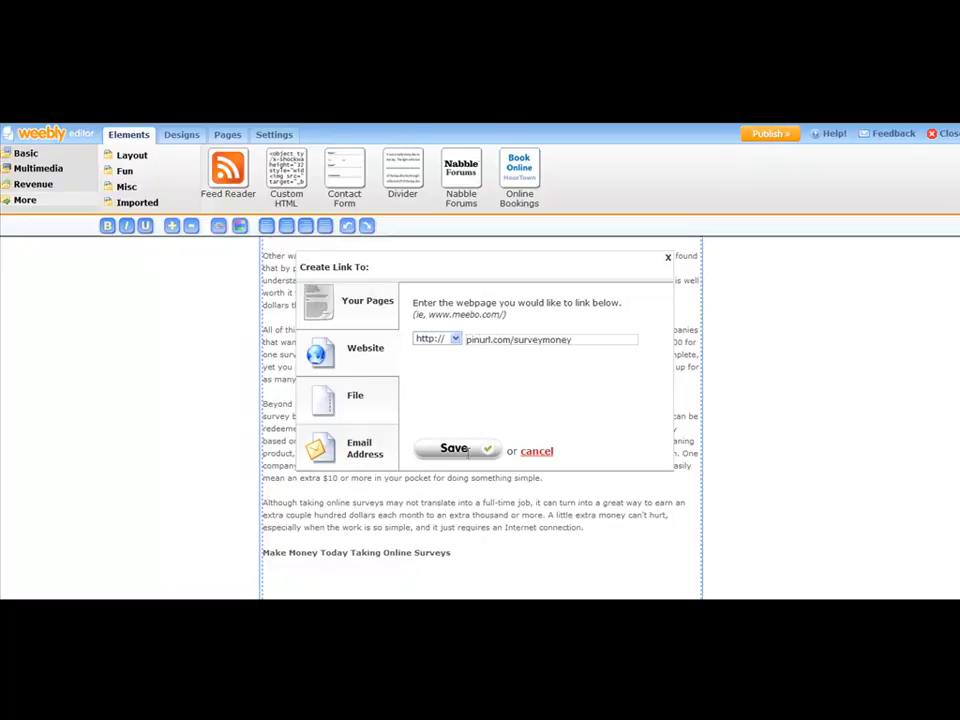
{"action": "left_click", "coordinate": [455, 448]}
{"action": "left_click", "coordinate": [525, 523]}
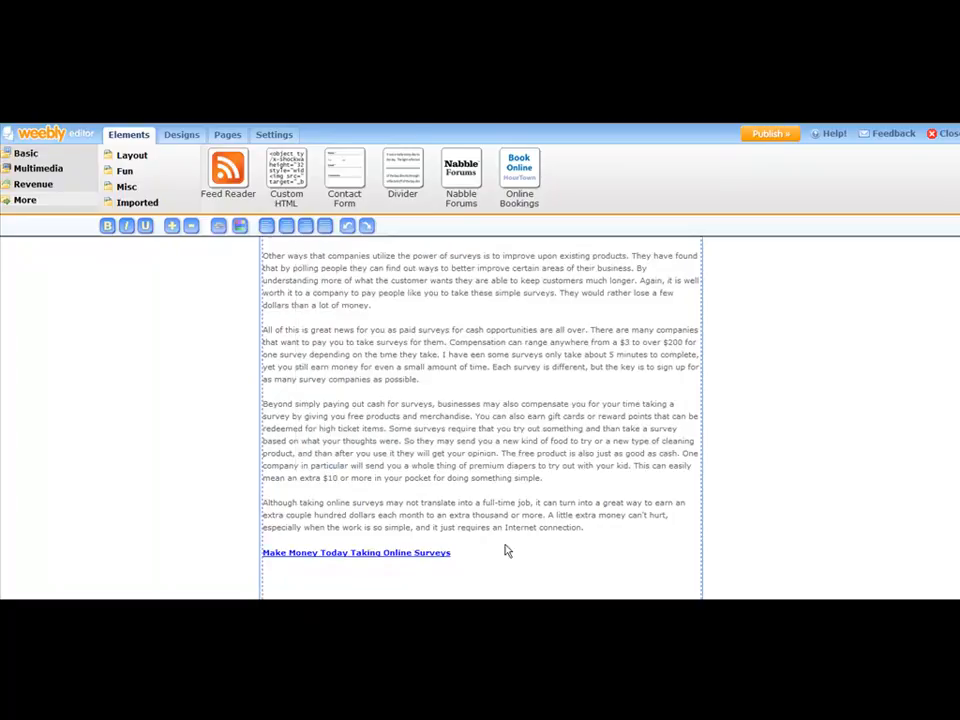
{"action": "left_click", "coordinate": [817, 435]}
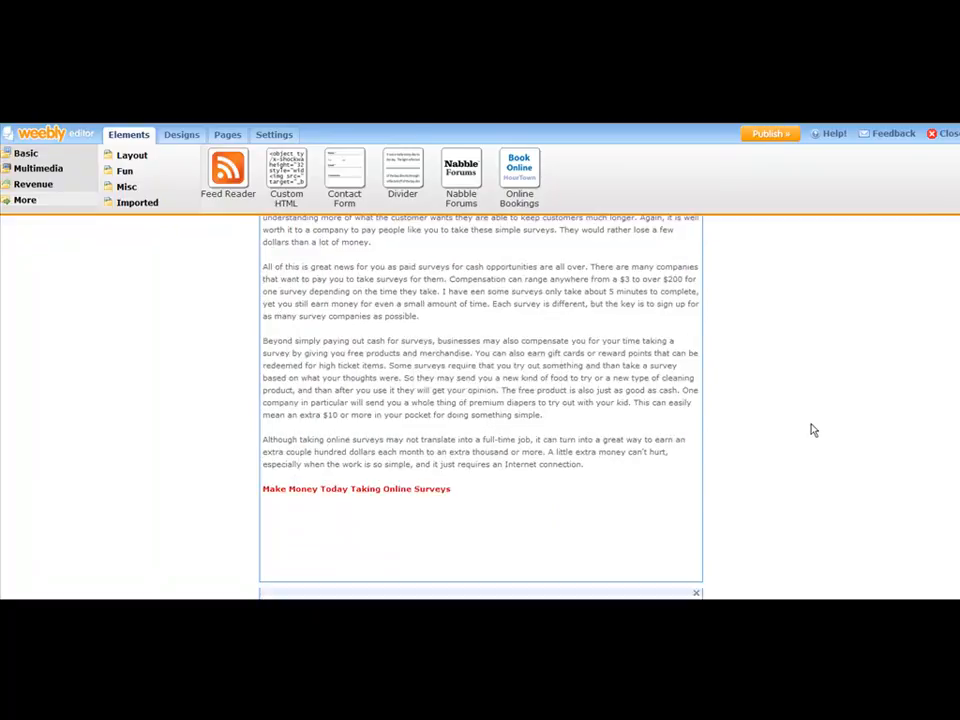
Cut the linked "Click Here To Discover" line from below the first paragraph and remove the extra blank line there.
{"action": "scroll", "coordinate": [402, 494], "scroll_direction": "up", "scroll_amount": 1}
{"action": "scroll", "coordinate": [402, 494], "scroll_direction": "up", "scroll_amount": 5}
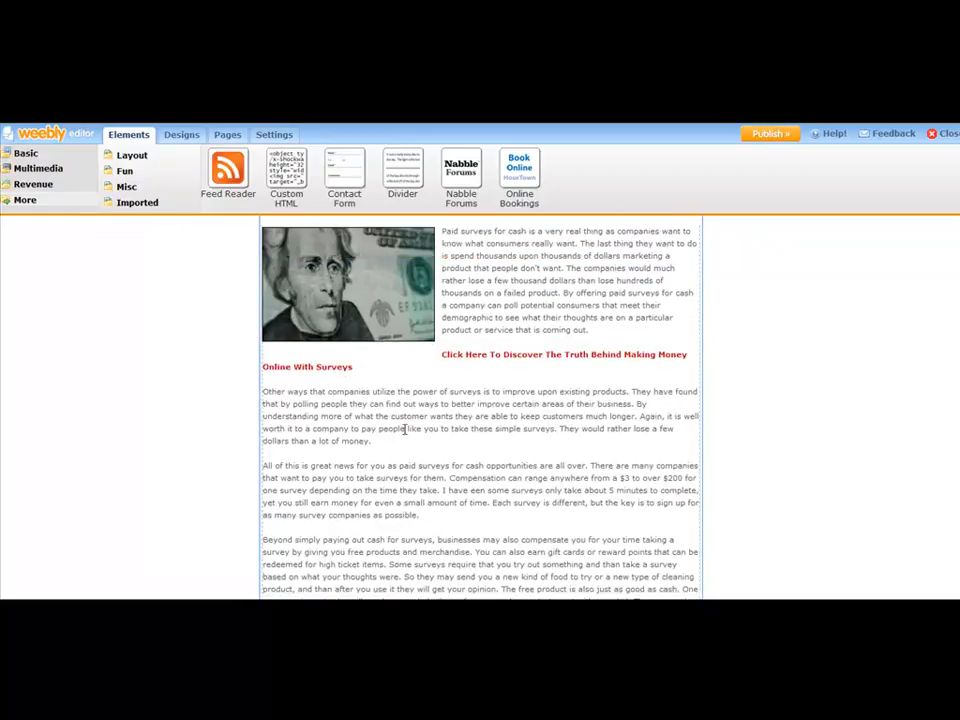
{"action": "scroll", "coordinate": [503, 360], "scroll_direction": "up", "scroll_amount": 3}
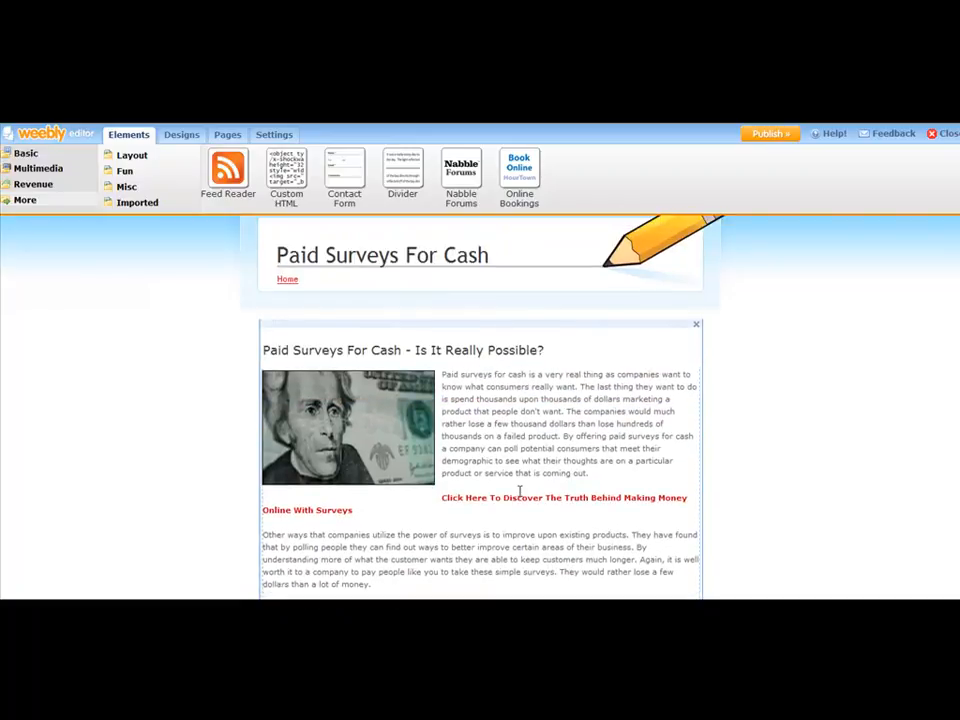
{"action": "scroll", "coordinate": [549, 465], "scroll_direction": "down", "scroll_amount": 3}
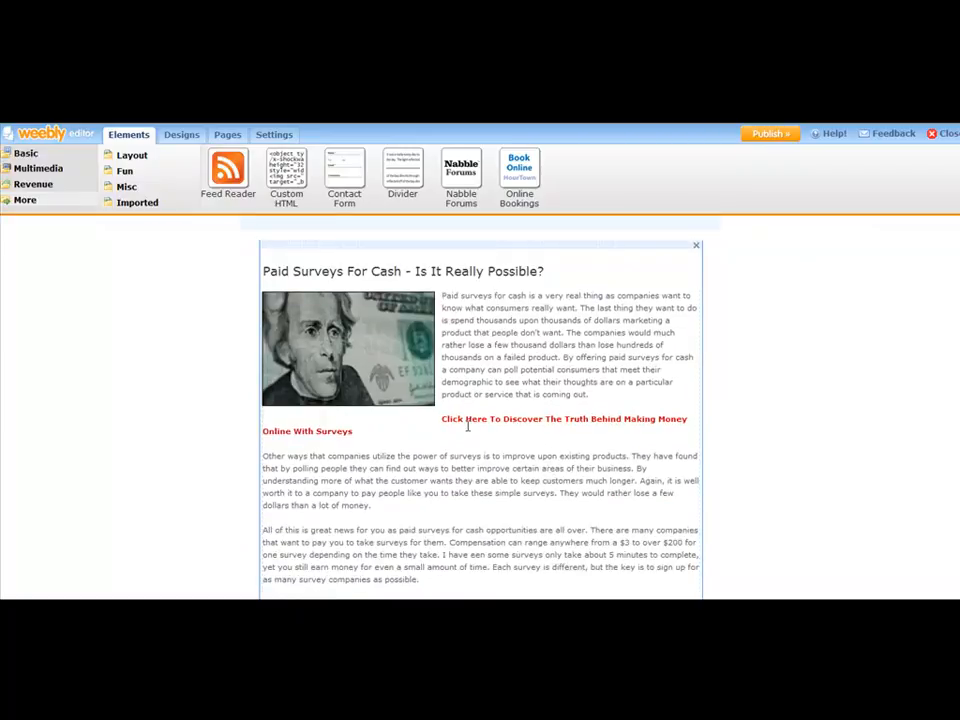
{"action": "scroll", "coordinate": [467, 421], "scroll_direction": "up", "scroll_amount": 3}
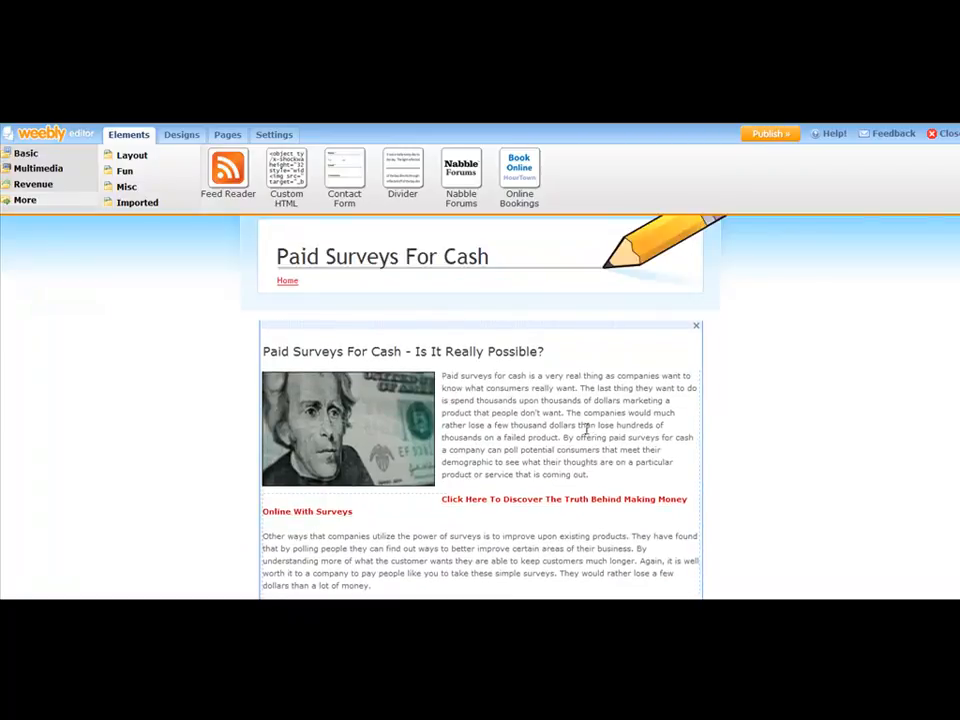
{"action": "left_click", "coordinate": [591, 429]}
{"action": "scroll", "coordinate": [577, 422], "scroll_direction": "down", "scroll_amount": 4}
{"action": "left_click_drag", "start_coordinate": [610, 466], "coordinate": [337, 476]}
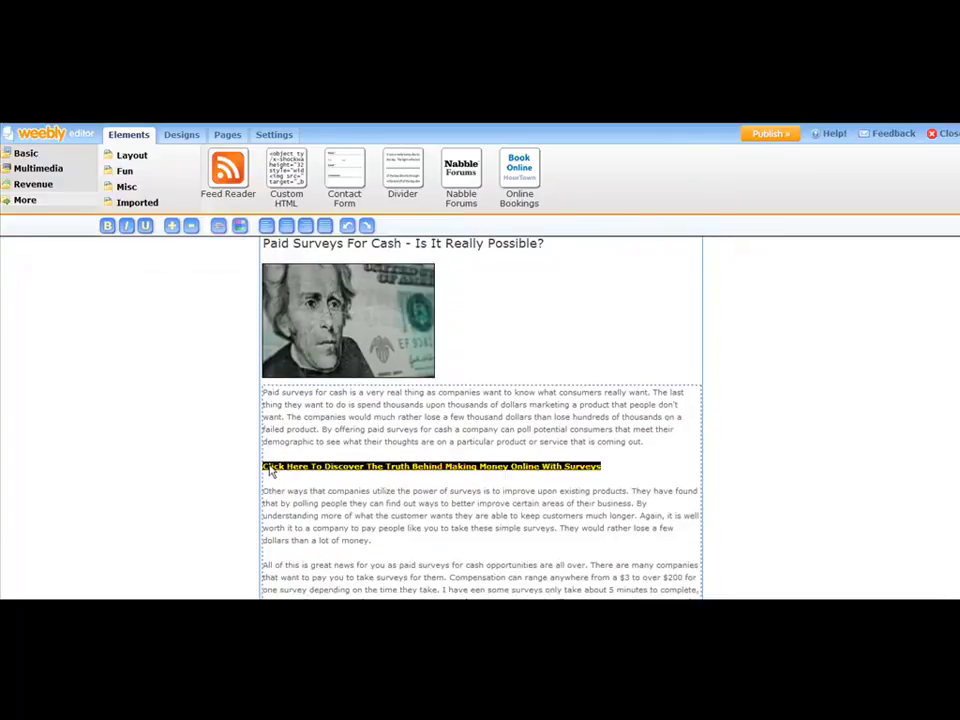
{"action": "key", "text": "Delete"}
{"action": "key", "text": "Delete"}
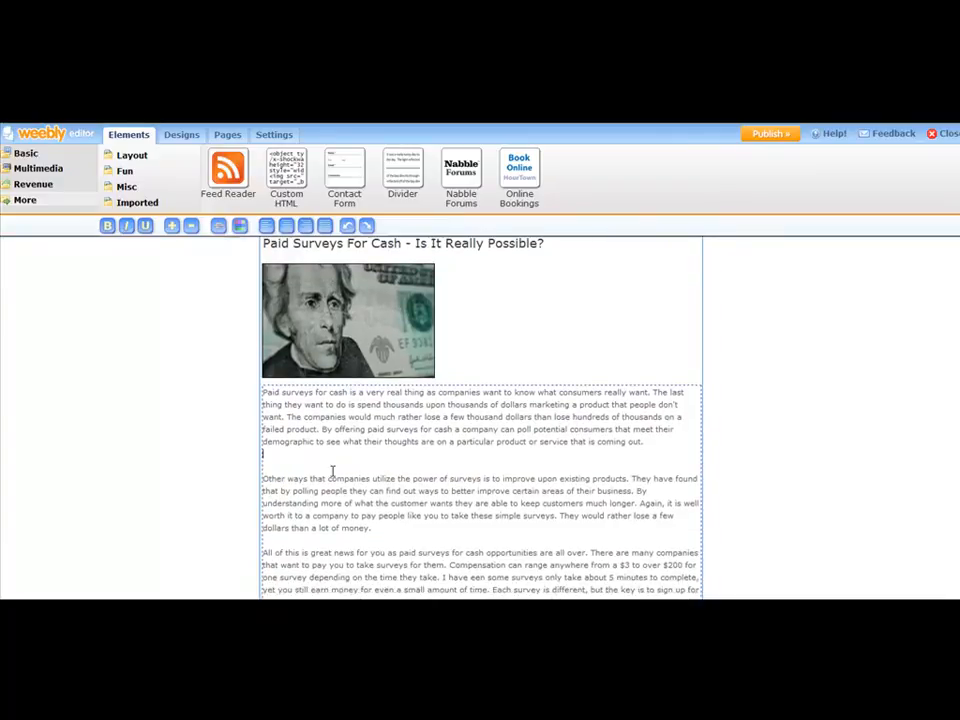
{"action": "key", "text": "Delete"}
Insert the cut "Click Here To Discover" link line below the "Other ways that companies" paragraph and leave text editing.
{"action": "left_click", "coordinate": [380, 515]}
{"action": "key", "text": "Return"}
{"action": "type", "text": "Click Here To Discover The Truth Behind Making Money Online With Surveys"}
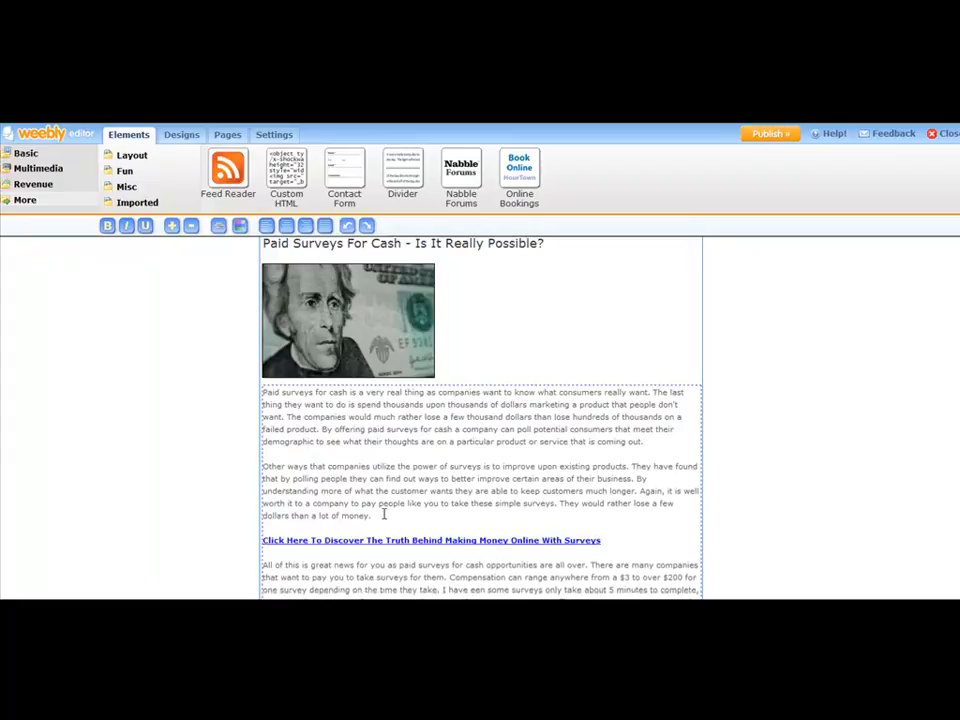
{"action": "scroll", "coordinate": [443, 437], "scroll_direction": "down", "scroll_amount": 5}
{"action": "scroll", "coordinate": [447, 428], "scroll_direction": "down", "scroll_amount": 4}
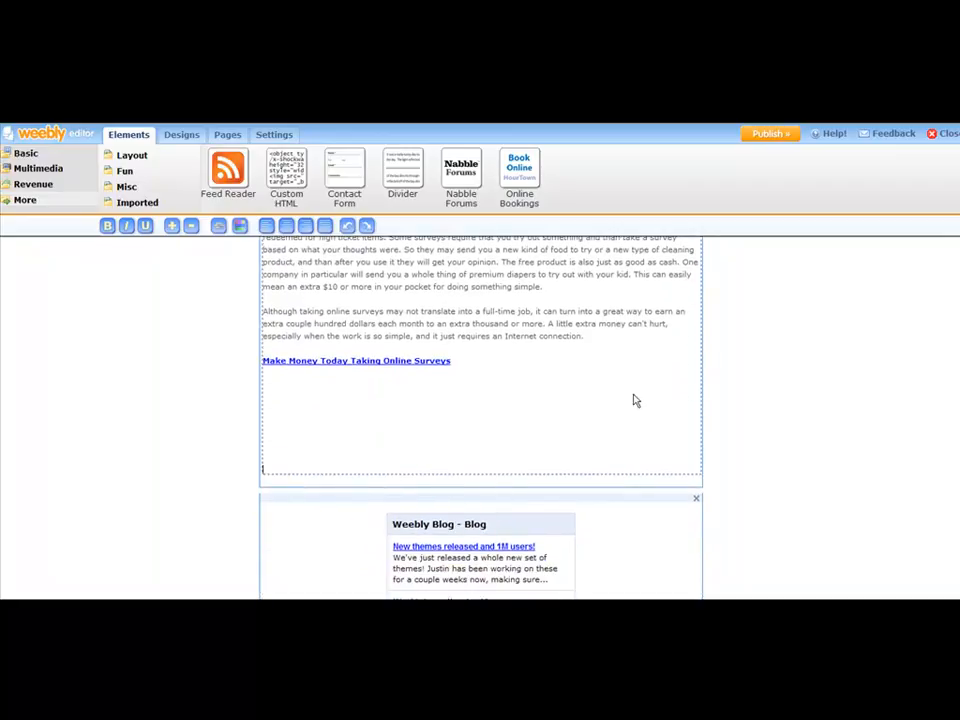
{"action": "left_click", "coordinate": [768, 395]}
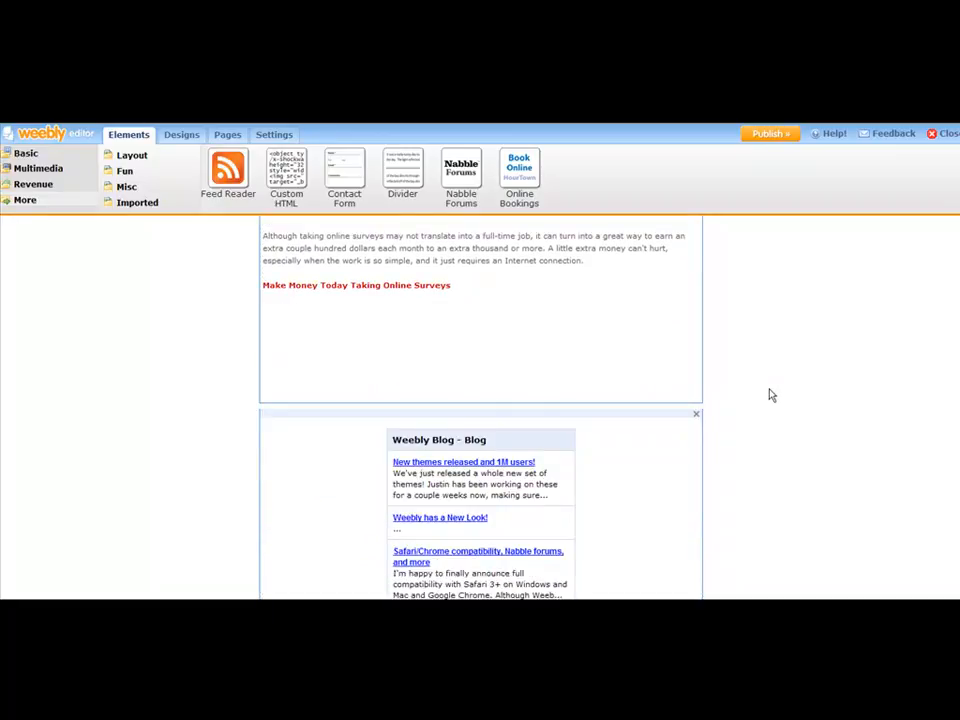
Delete all the blank lines after the "Make Money Today Taking Online Surveys" link at the end of the article.
{"action": "scroll", "coordinate": [785, 375], "scroll_direction": "up", "scroll_amount": 7}
{"action": "scroll", "coordinate": [640, 400], "scroll_direction": "up", "scroll_amount": 1}
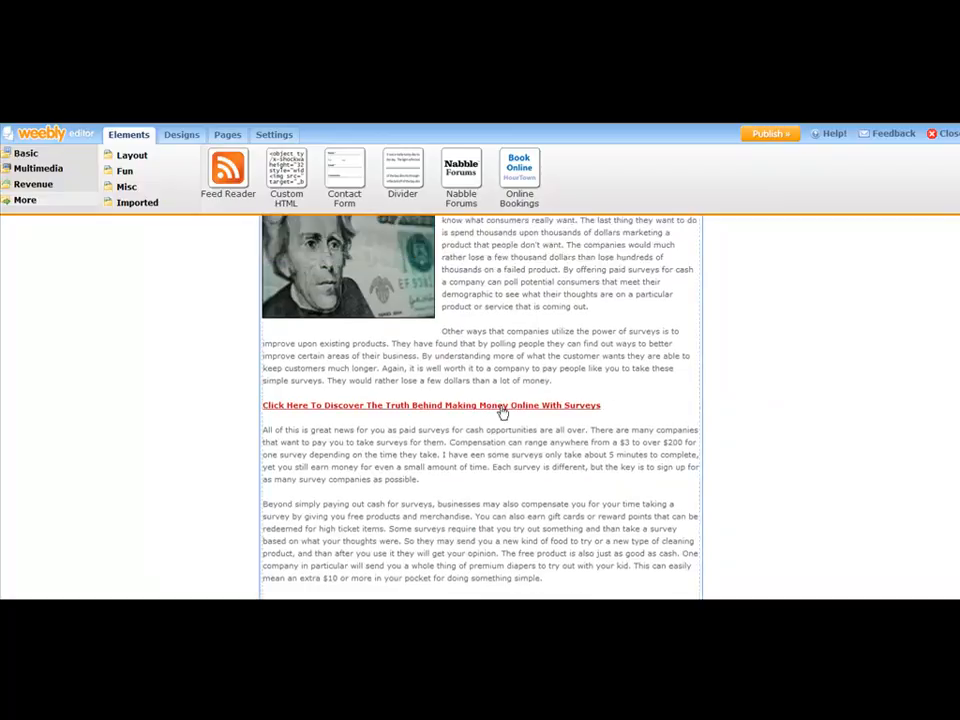
{"action": "scroll", "coordinate": [606, 364], "scroll_direction": "up", "scroll_amount": 4}
{"action": "scroll", "coordinate": [606, 390], "scroll_direction": "down", "scroll_amount": 9}
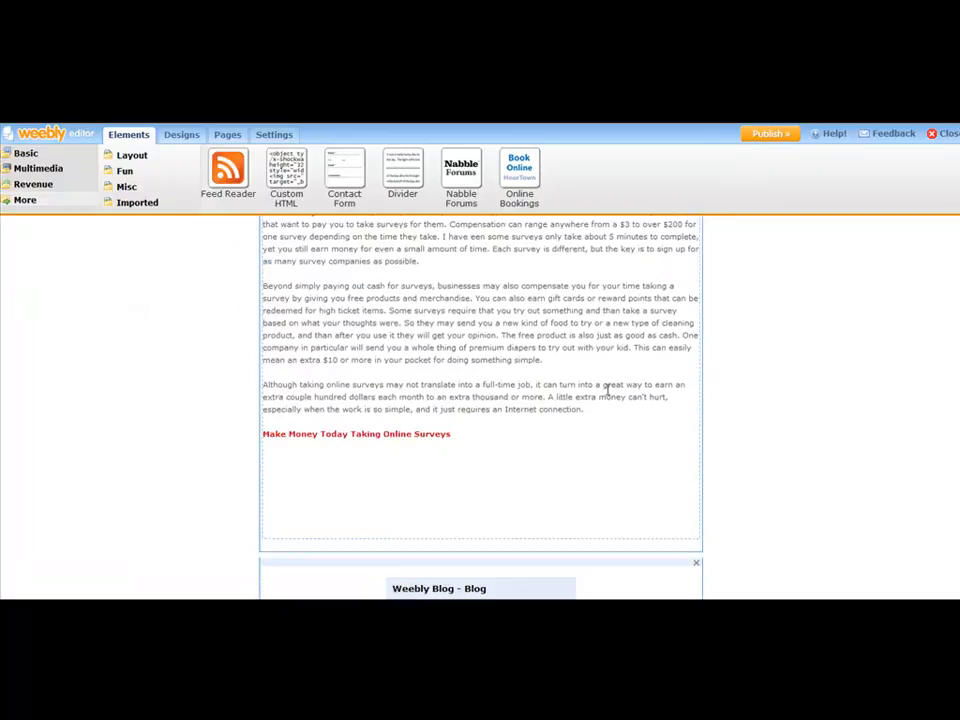
{"action": "scroll", "coordinate": [470, 450], "scroll_direction": "down", "scroll_amount": 4}
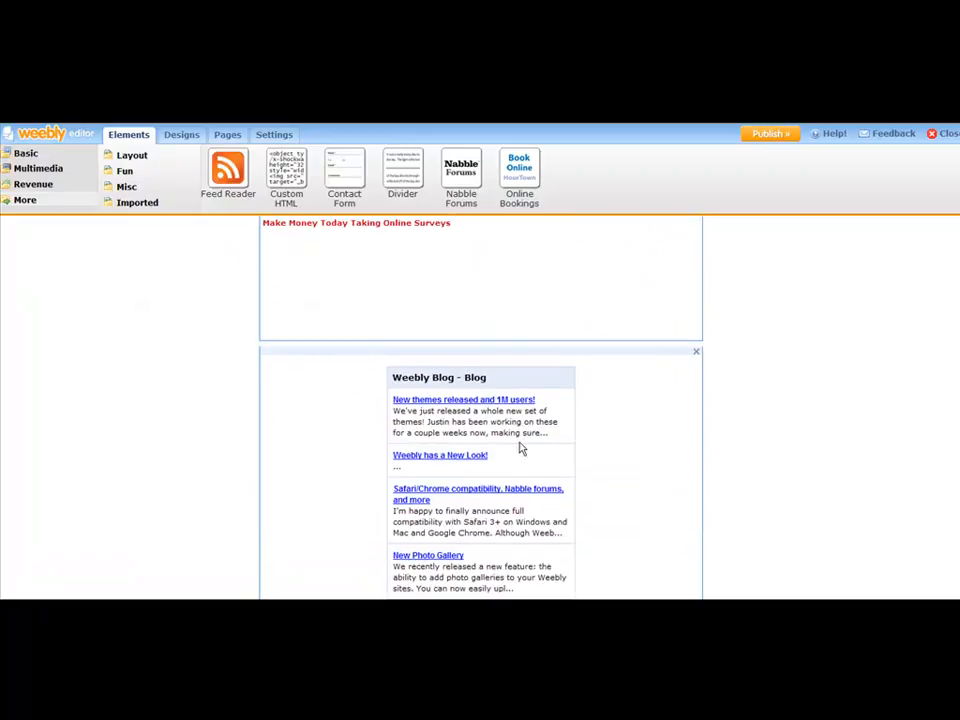
{"action": "scroll", "coordinate": [506, 375], "scroll_direction": "up", "scroll_amount": 1}
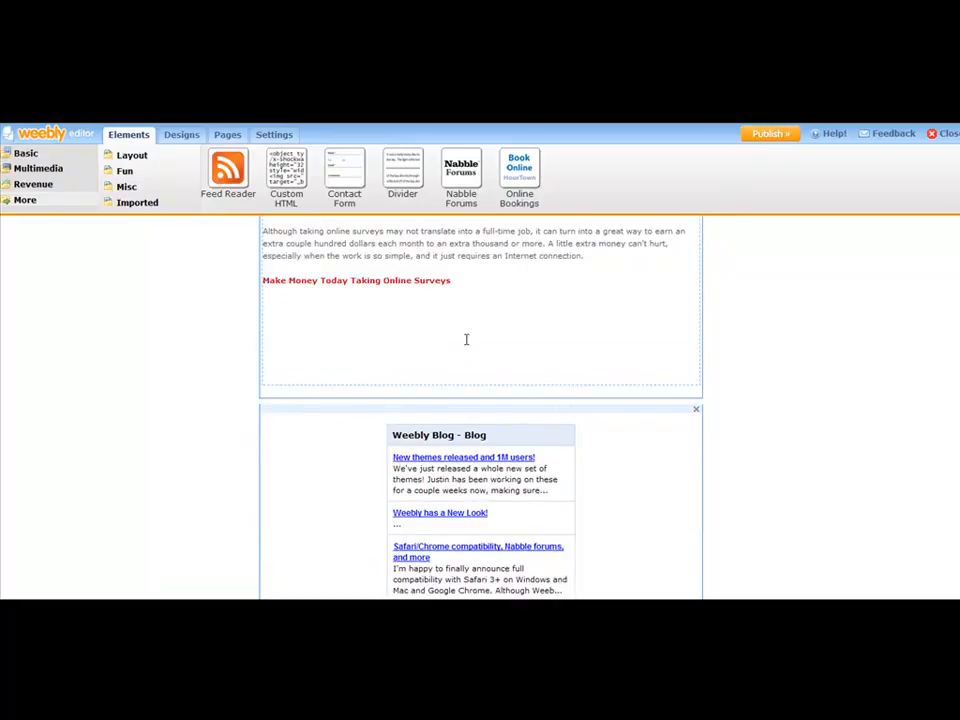
{"action": "left_click", "coordinate": [466, 339]}
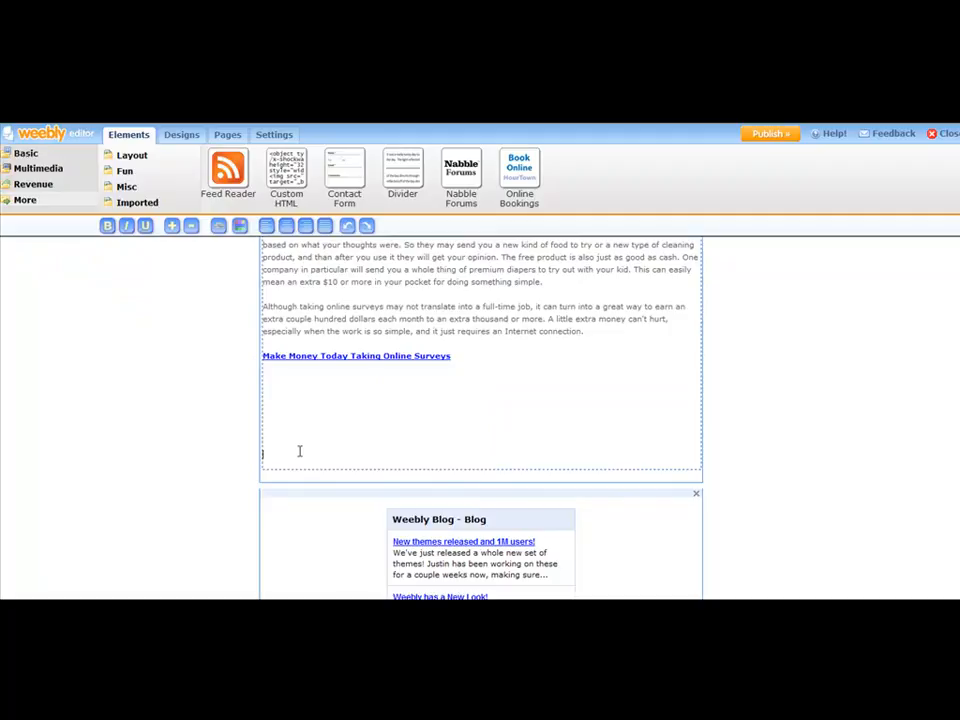
{"action": "key", "text": "BackSpace"}
{"action": "key", "text": "BackSpace"}
{"action": "key", "text": "BackSpace"}
{"action": "key", "text": "BackSpace"}
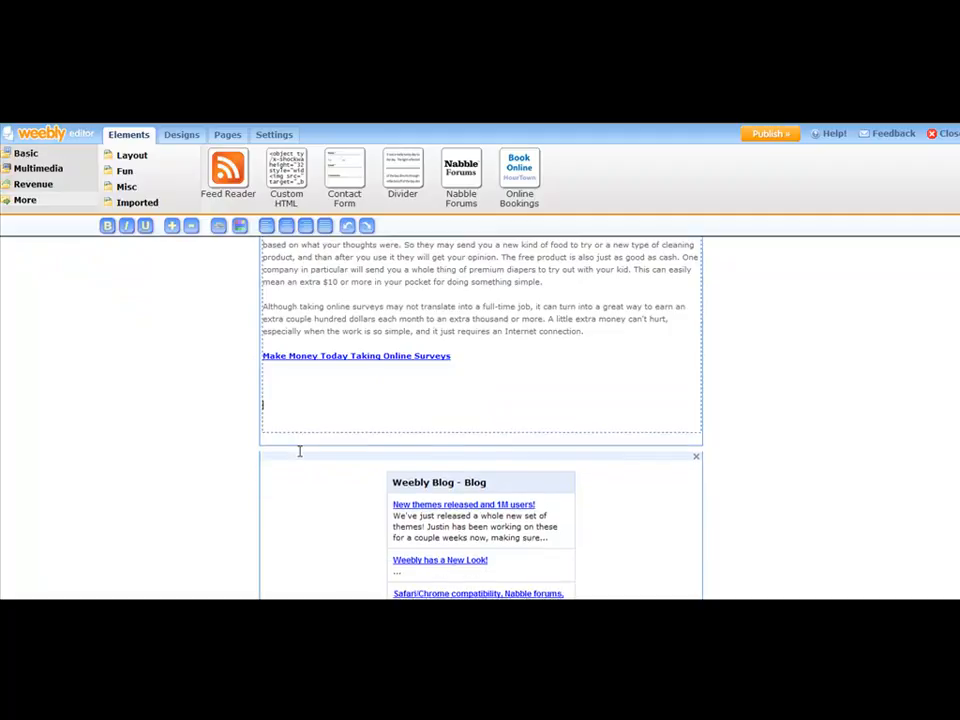
{"action": "key", "text": "BackSpace"}
{"action": "key", "text": "BackSpace"}
{"action": "key", "text": "BackSpace"}
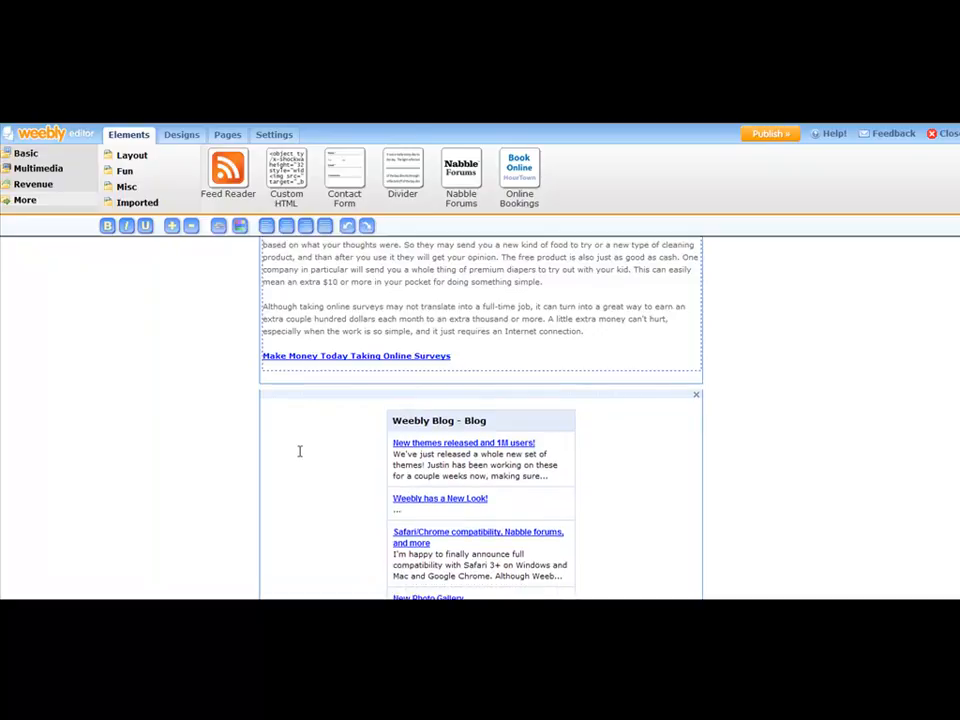
{"action": "key", "text": "BackSpace"}
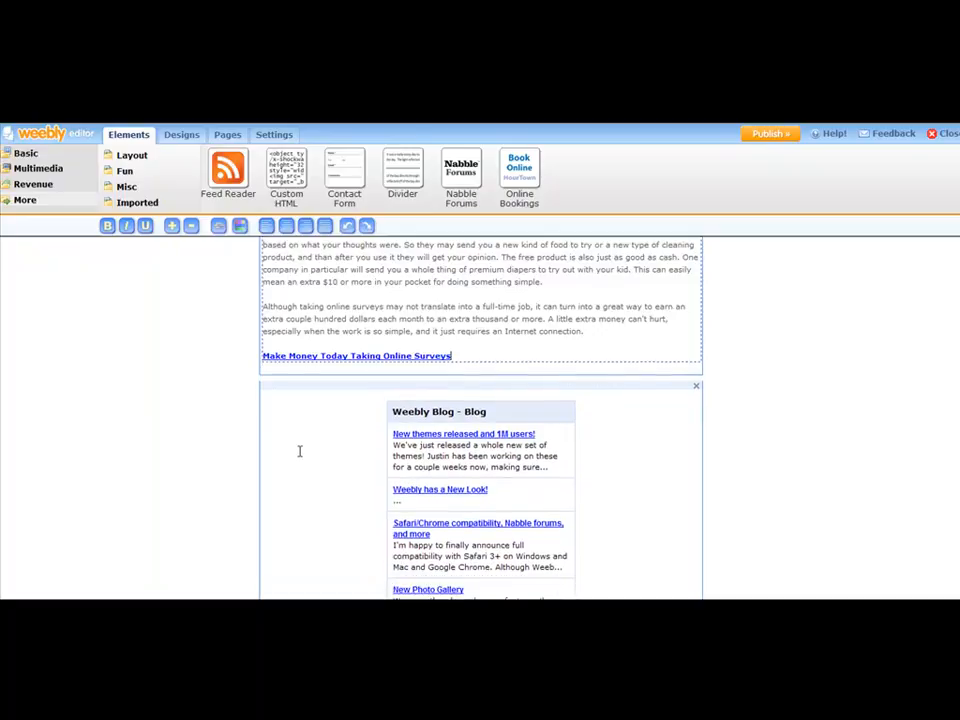
{"action": "left_click", "coordinate": [895, 354]}
Review the page from its title down to the Weebly Blog feed and open the Google home page.
{"action": "scroll", "coordinate": [896, 368], "scroll_direction": "up", "scroll_amount": 3}
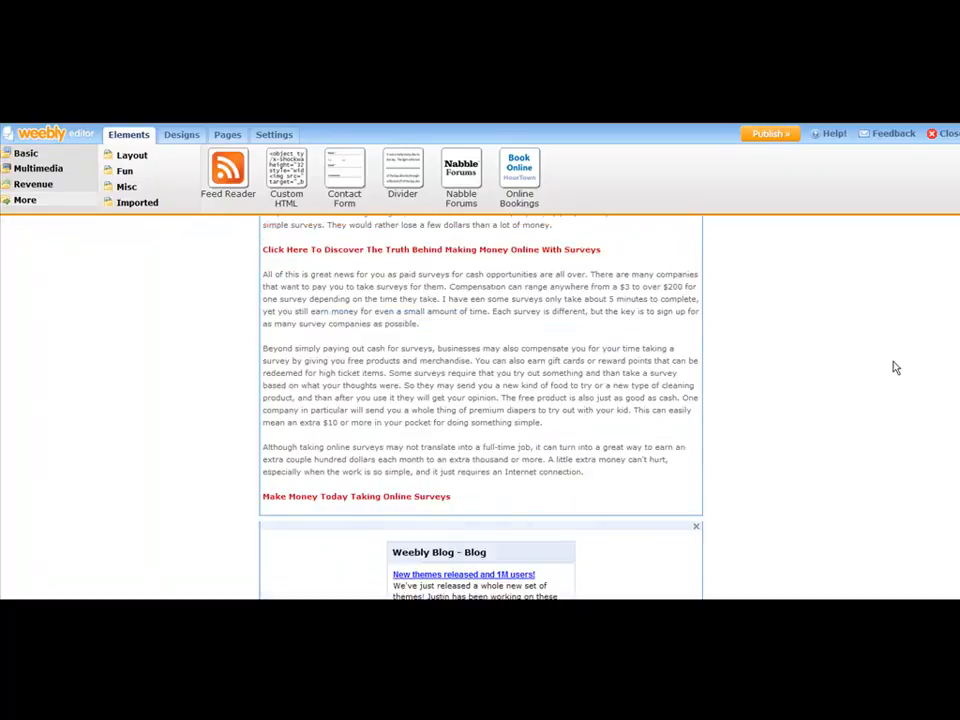
{"action": "scroll", "coordinate": [896, 368], "scroll_direction": "up", "scroll_amount": 7}
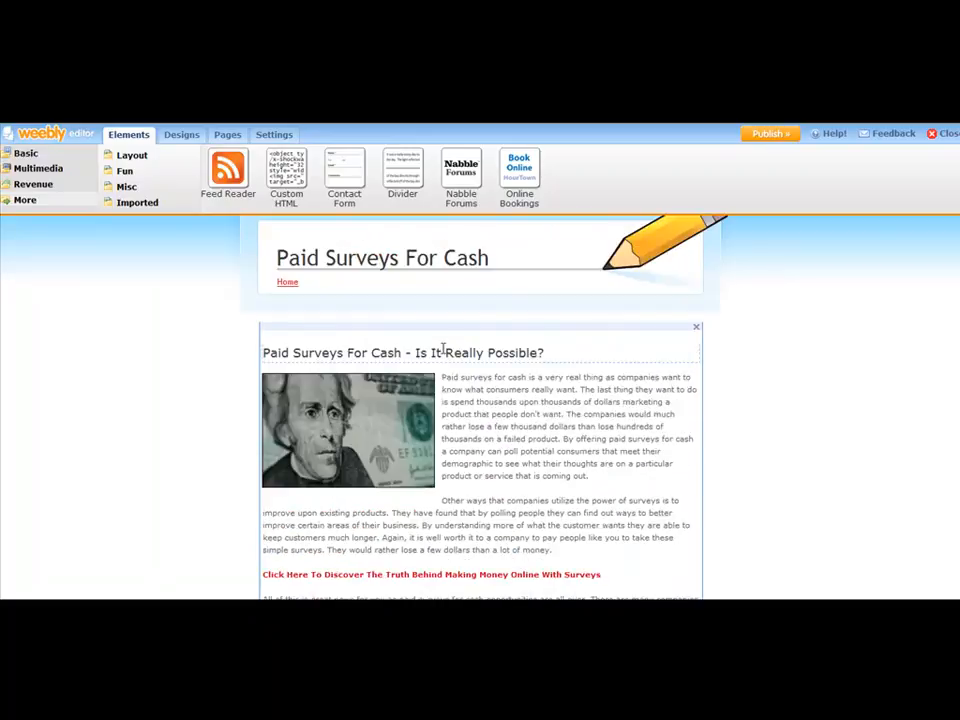
{"action": "scroll", "coordinate": [552, 355], "scroll_direction": "down", "scroll_amount": 8}
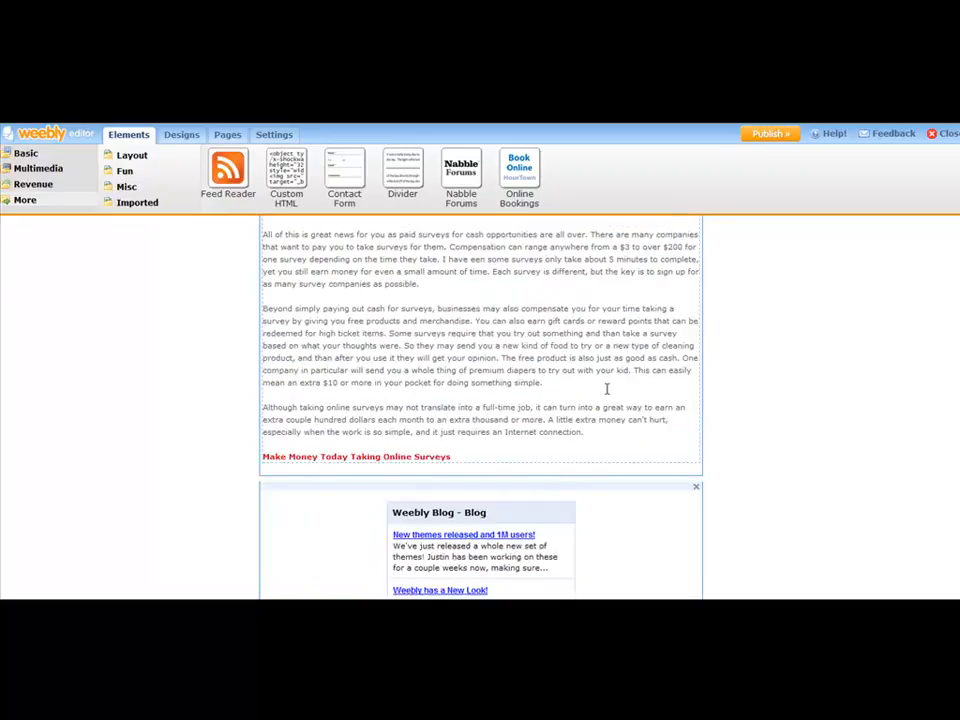
{"action": "scroll", "coordinate": [601, 378], "scroll_direction": "down", "scroll_amount": 5}
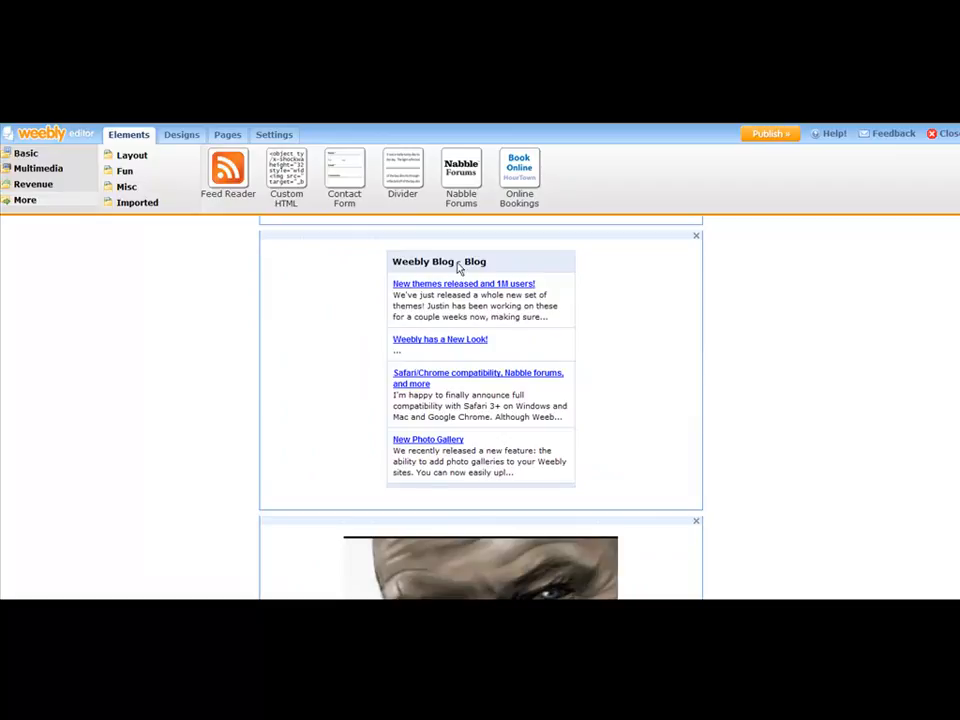
{"action": "left_click", "coordinate": [334, 260]}
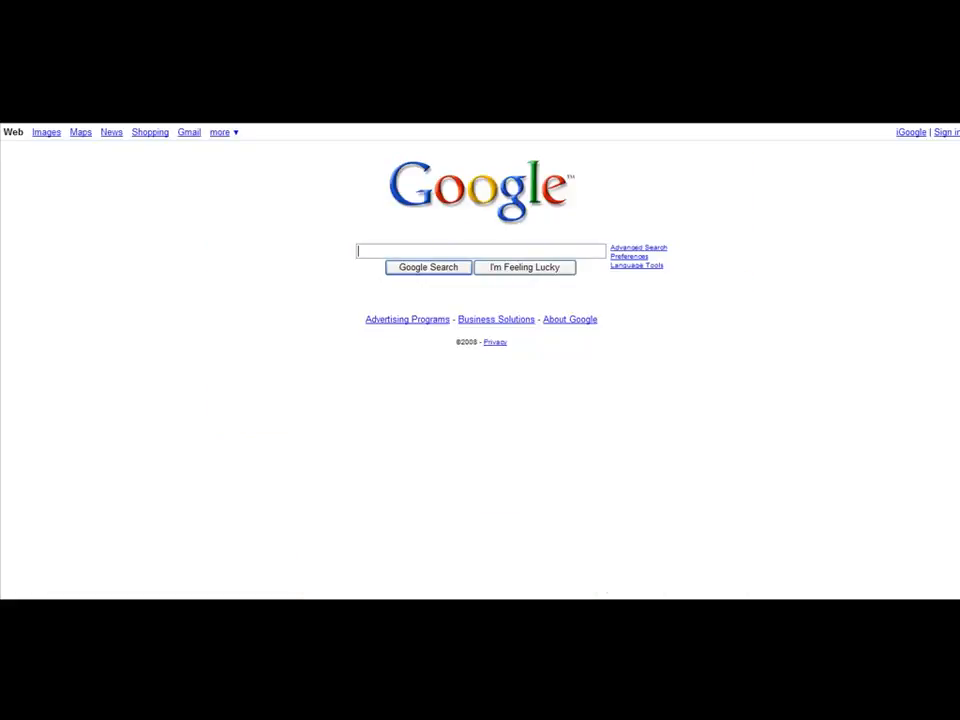
Search Google for "google blog search" and open the Google Blog Search page.
{"action": "type", "text": "google blog s"}
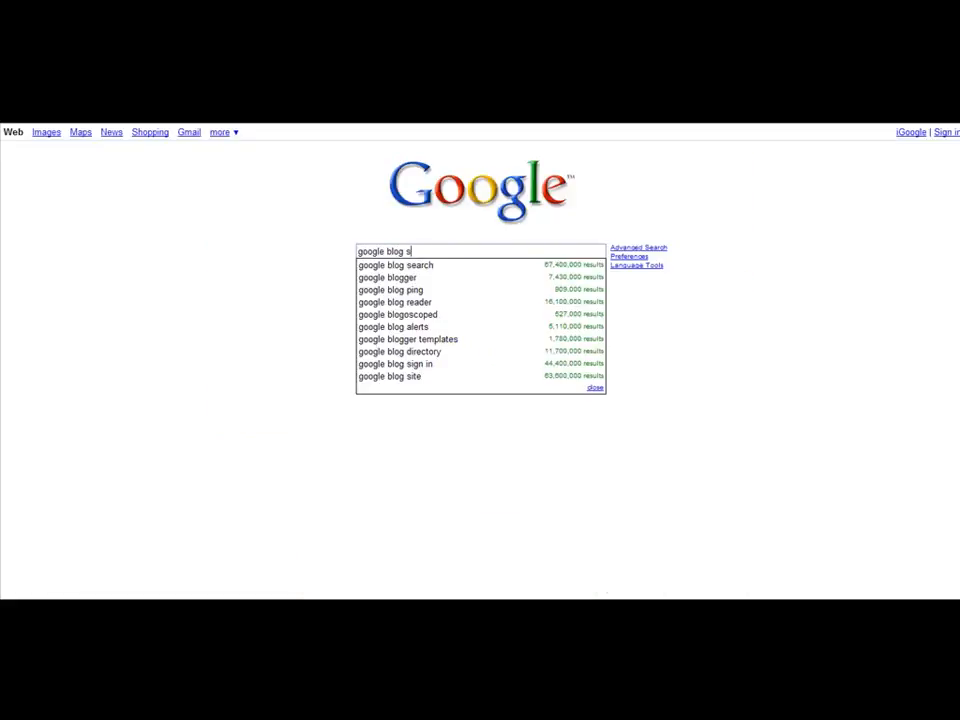
{"action": "type", "text": "earch"}
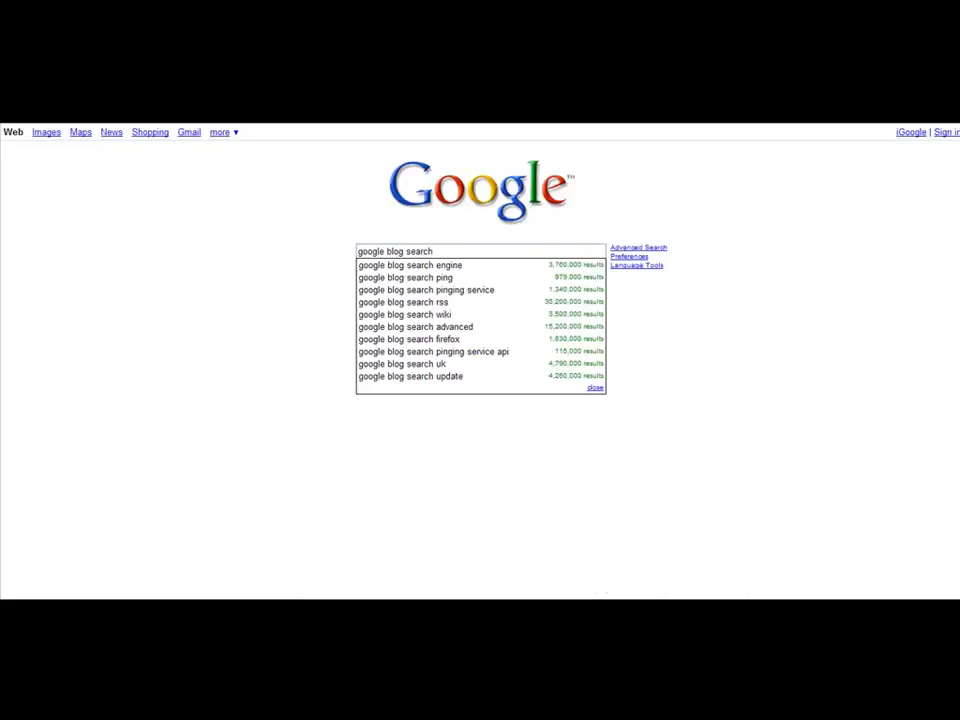
{"action": "key", "text": "Return"}
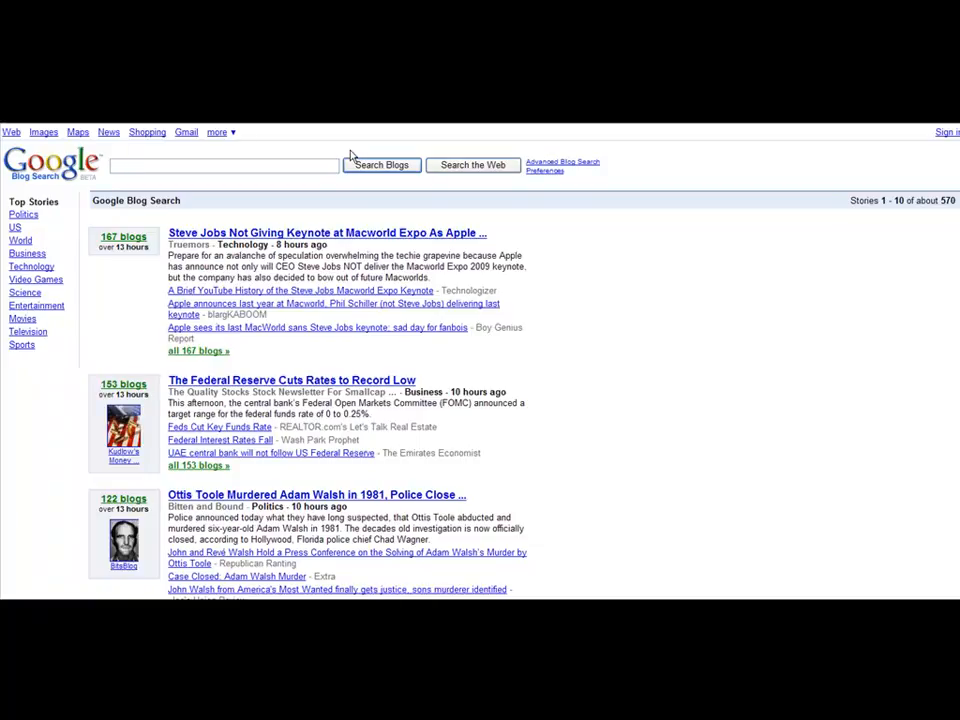
Search the blogs for "online surveys" and look through the results.
{"action": "type", "text": "make money"}
{"action": "key", "text": "ctrl+a"}
{"action": "key", "text": "BackSpace"}
{"action": "type", "text": "online surveys"}
{"action": "left_click", "coordinate": [371, 170]}
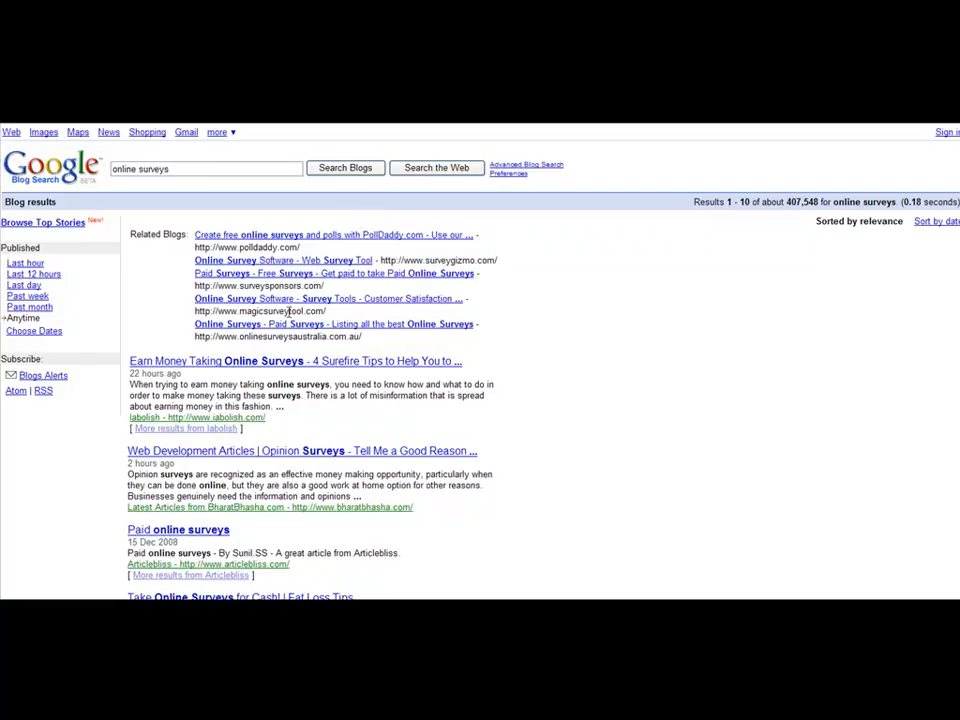
{"action": "scroll", "coordinate": [290, 316], "scroll_direction": "down", "scroll_amount": 3}
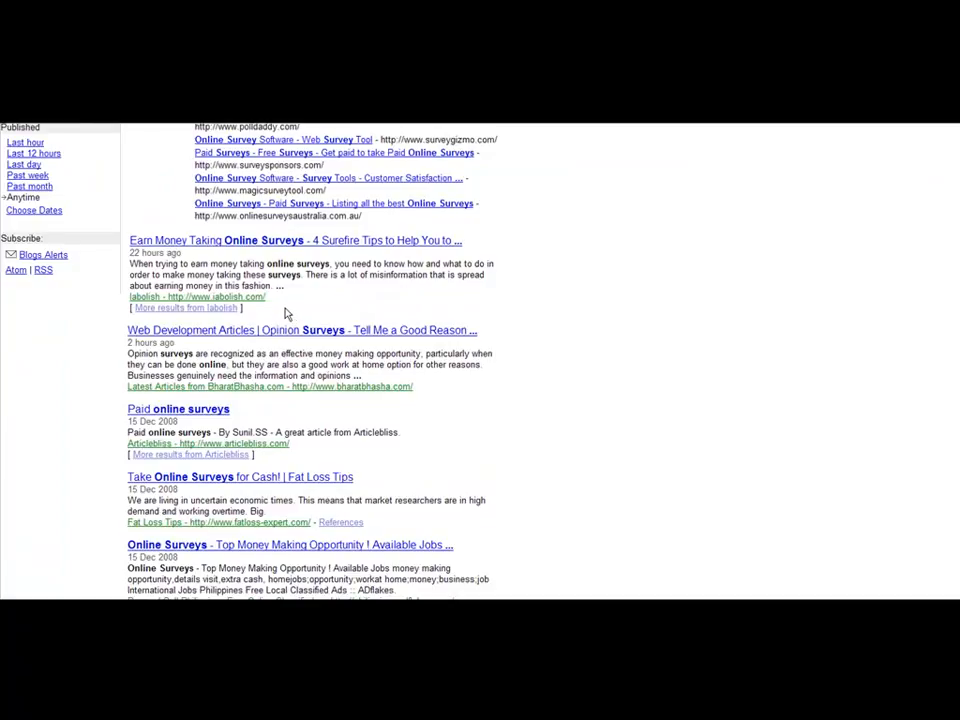
{"action": "scroll", "coordinate": [287, 314], "scroll_direction": "down", "scroll_amount": 3}
{"action": "scroll", "coordinate": [285, 310], "scroll_direction": "up", "scroll_amount": 6}
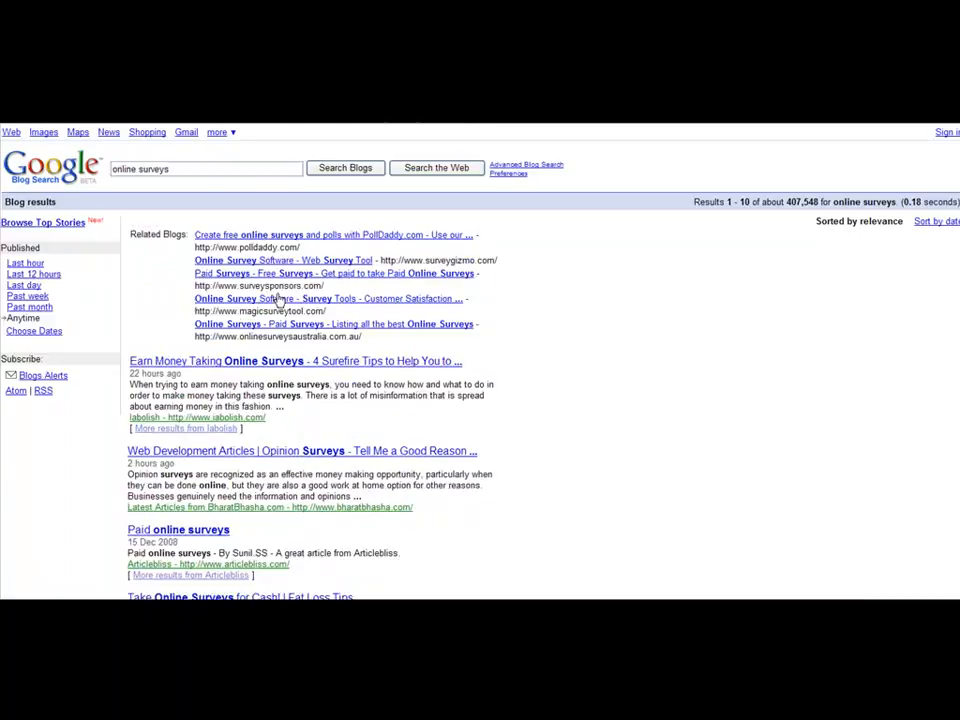
Search the blogs for "make money online" and open the "How to Make Money Online" post.
{"action": "left_click_drag", "start_coordinate": [200, 169], "coordinate": [112, 169]}
{"action": "type", "text": "make money online"}
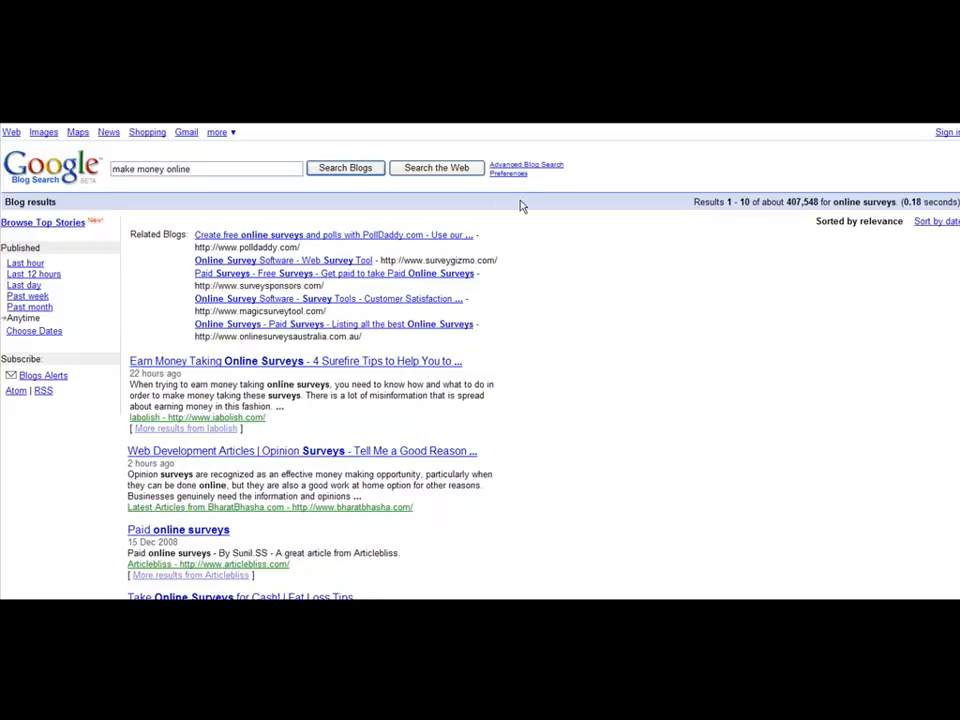
{"action": "key", "text": "Return"}
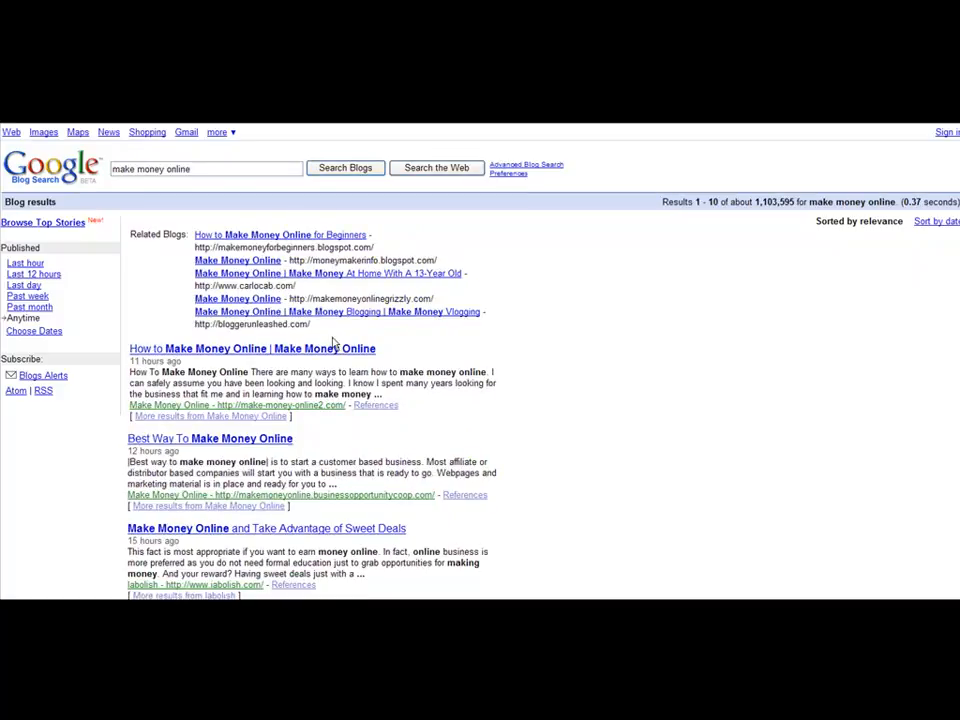
{"action": "left_click", "coordinate": [300, 350]}
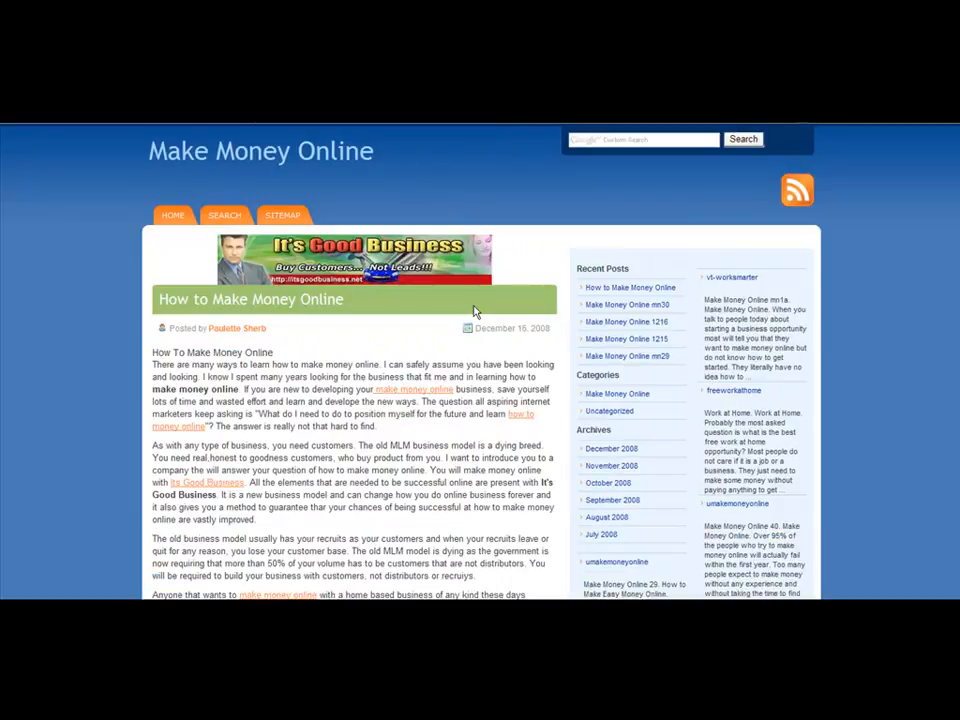
Look over the Make Money Online blog, open its RSS feed and copy the FeedBurner page address.
{"action": "scroll", "coordinate": [475, 311], "scroll_direction": "down", "scroll_amount": 5}
{"action": "scroll", "coordinate": [475, 300], "scroll_direction": "up", "scroll_amount": 5}
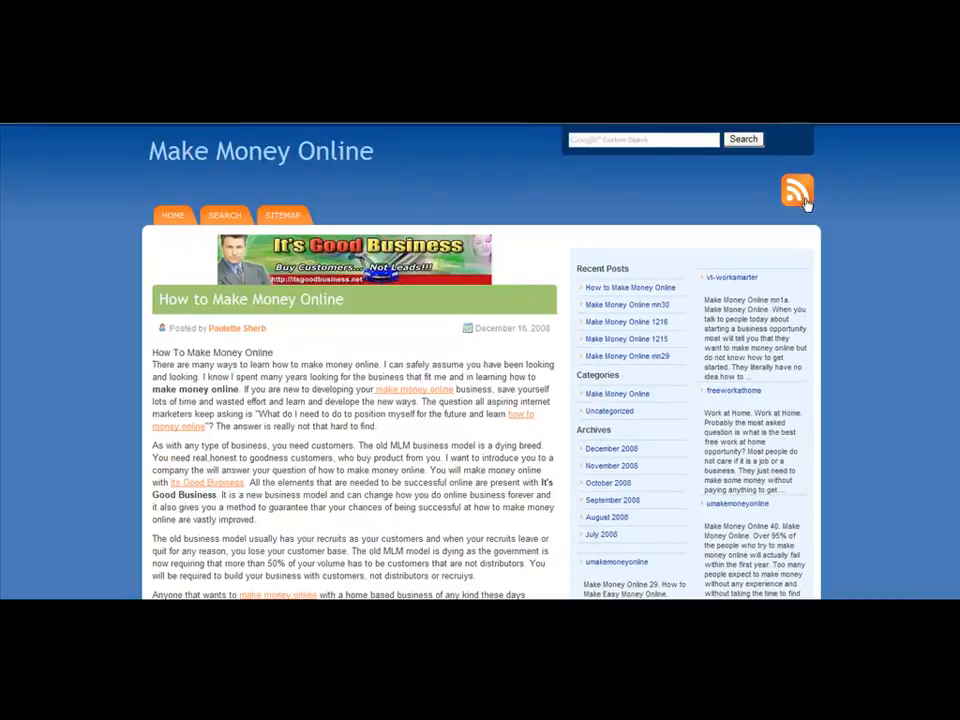
{"action": "scroll", "coordinate": [950, 540], "scroll_direction": "down", "scroll_amount": 15}
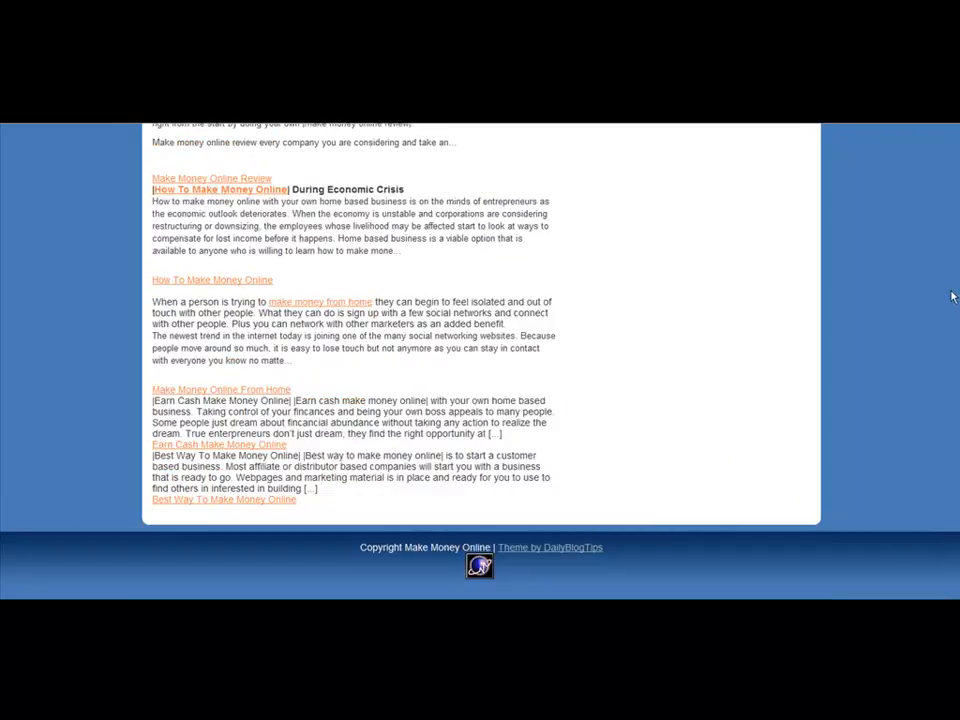
{"action": "scroll", "coordinate": [957, 245], "scroll_direction": "up", "scroll_amount": 15}
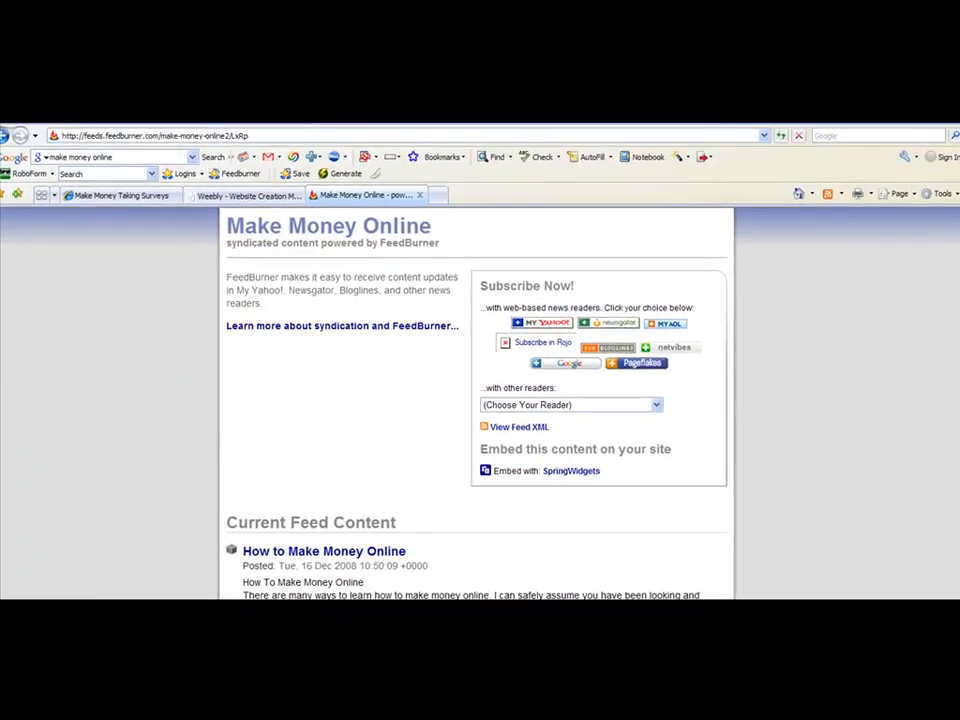
{"action": "left_click", "coordinate": [115, 134]}
{"action": "right_click", "coordinate": [115, 134]}
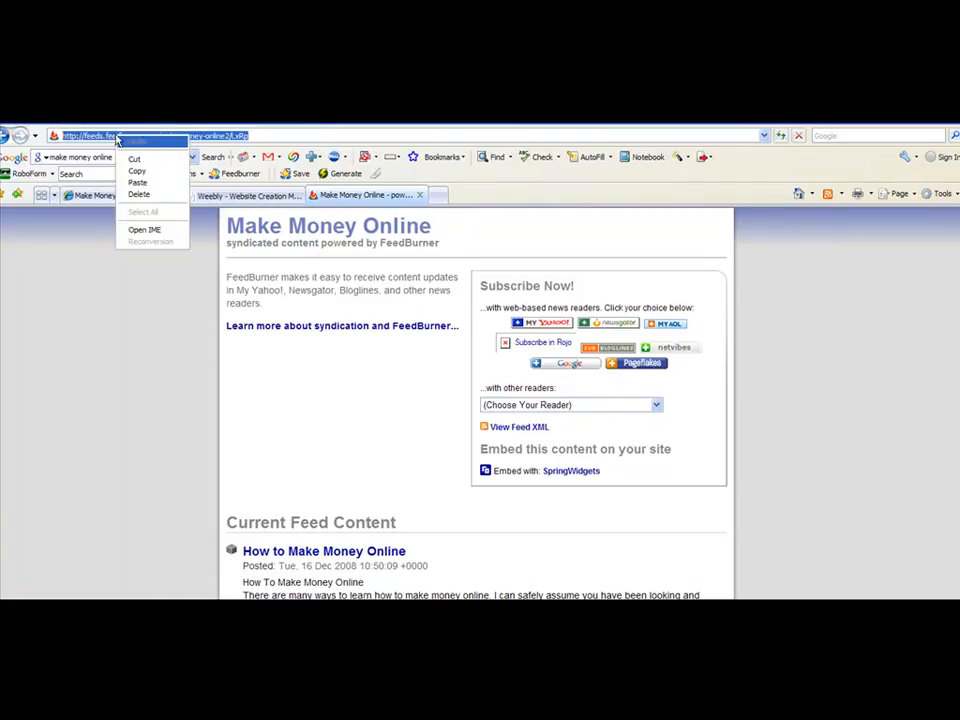
{"action": "left_click", "coordinate": [133, 170]}
{"action": "right_click", "coordinate": [148, 140]}
{"action": "left_click", "coordinate": [168, 172]}
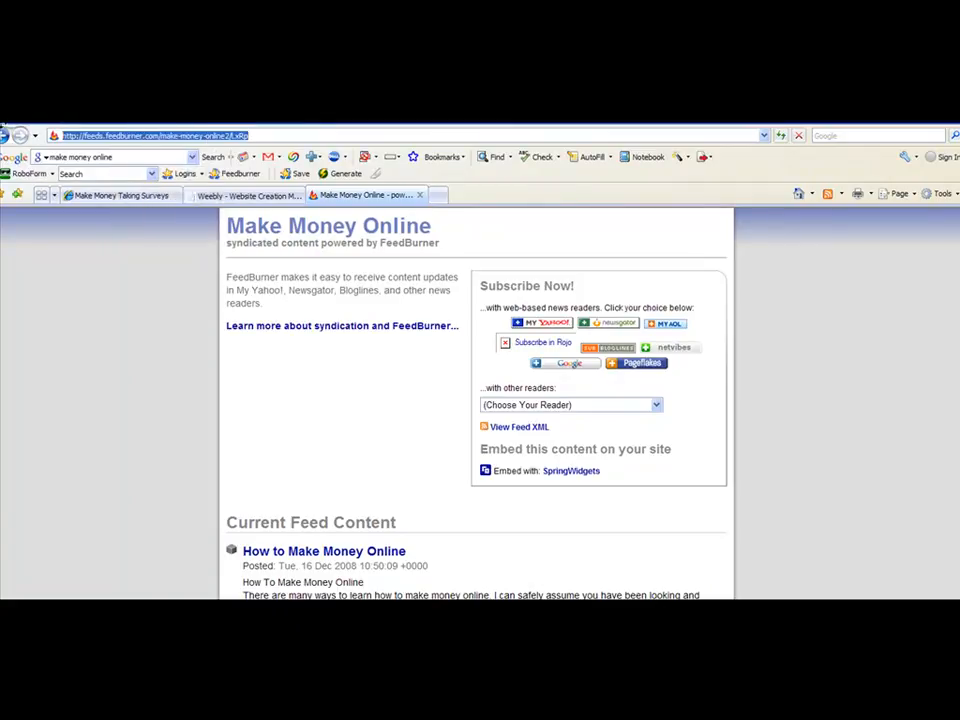
{"action": "key", "text": "F11"}
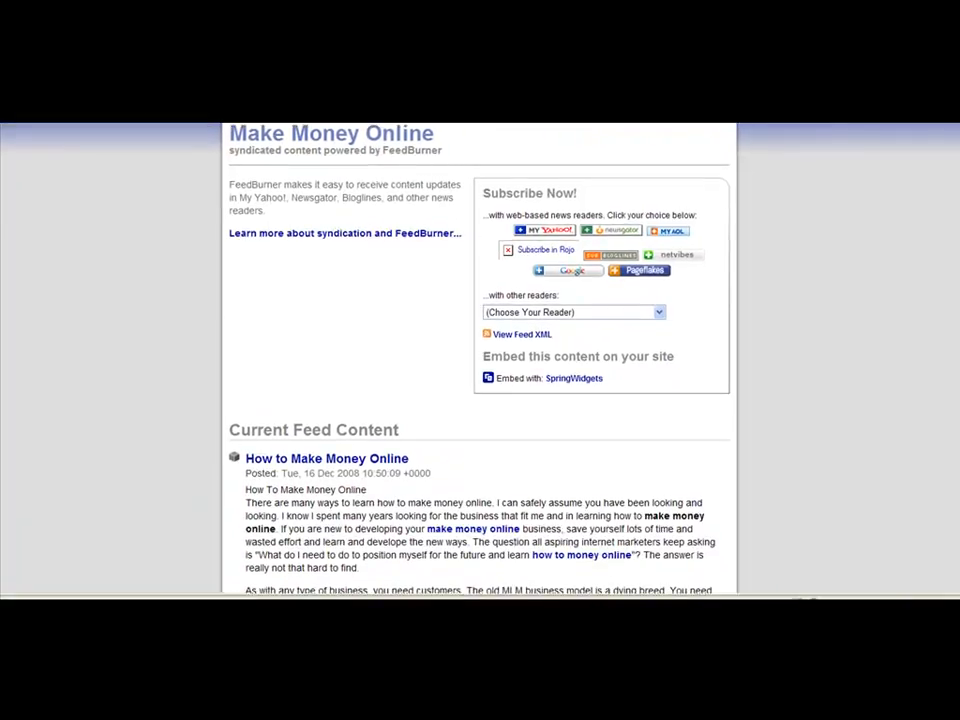
Return to the blog results, search for "weight loss" and examine the "Successful Weight Loss After Pregnancy" post for a feed.
{"action": "key", "text": "alt+Left"}
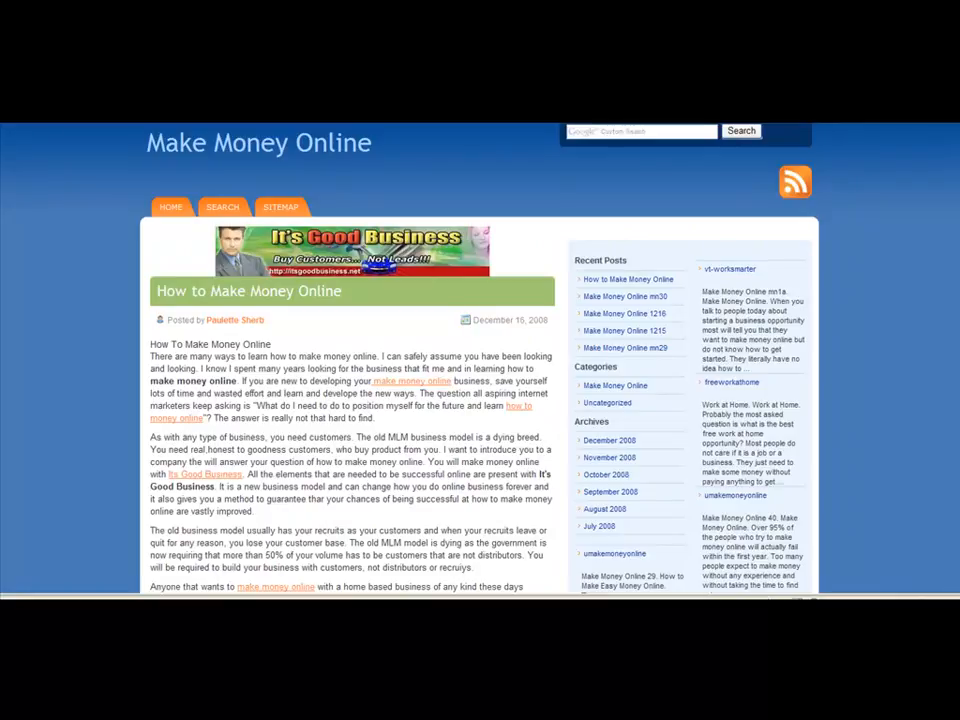
{"action": "key", "text": "alt+Left"}
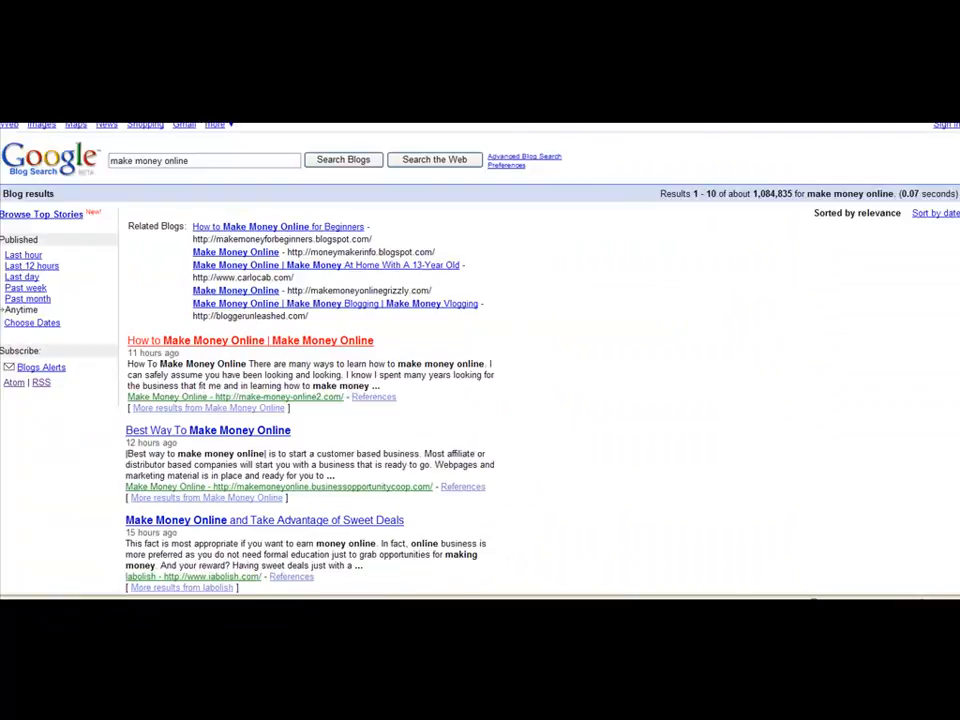
{"action": "left_click_drag", "start_coordinate": [204, 158], "coordinate": [100, 158]}
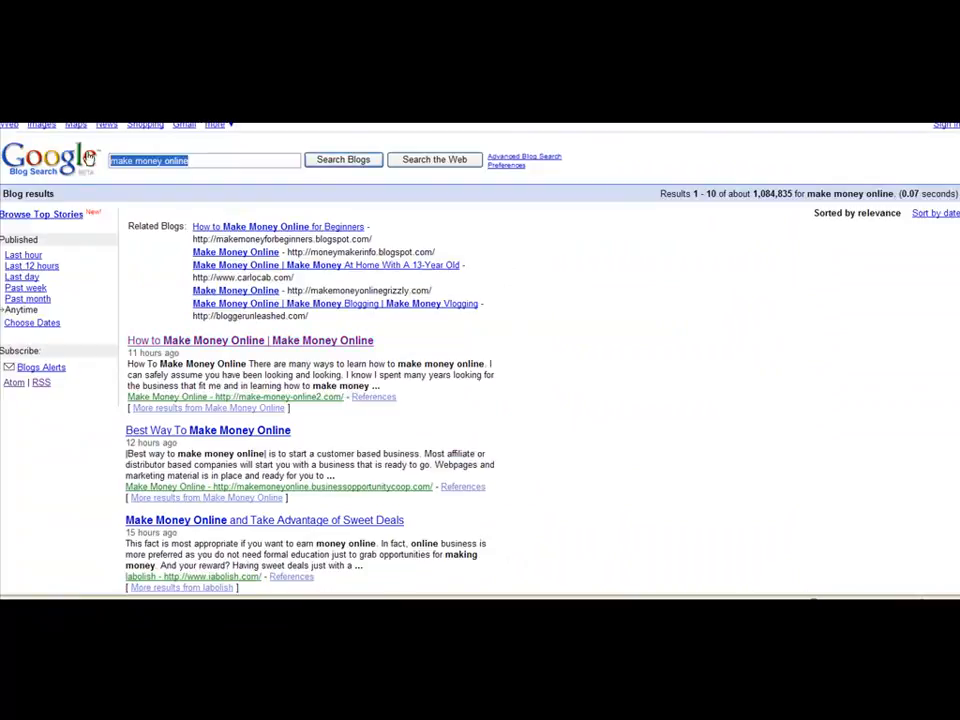
{"action": "type", "text": "weight loss"}
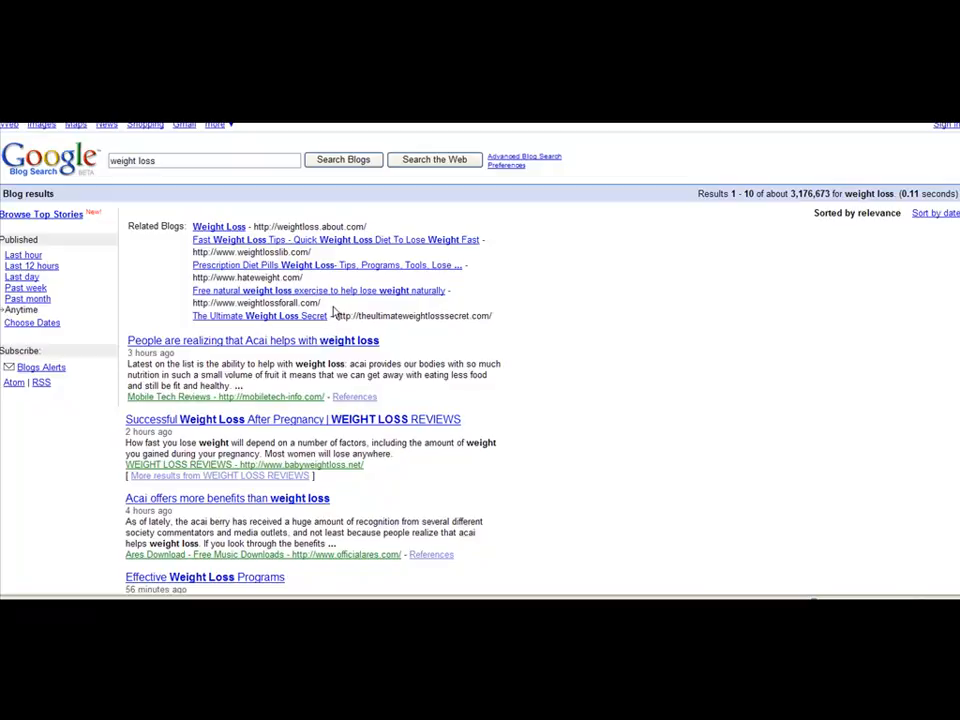
{"action": "scroll", "coordinate": [331, 305], "scroll_direction": "down", "scroll_amount": 2}
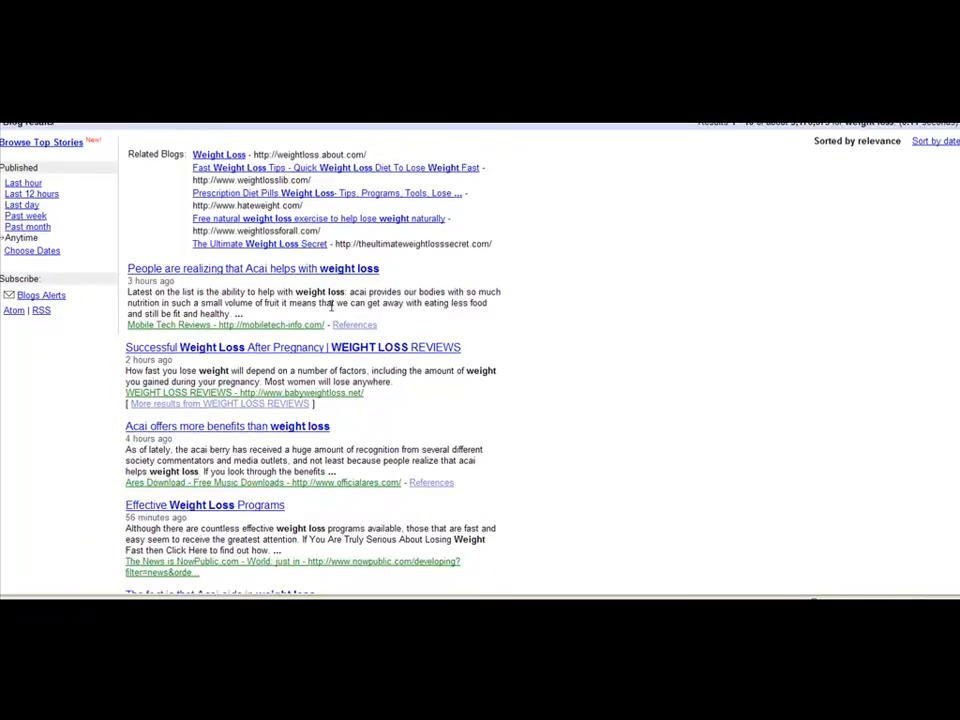
{"action": "left_click", "coordinate": [287, 350]}
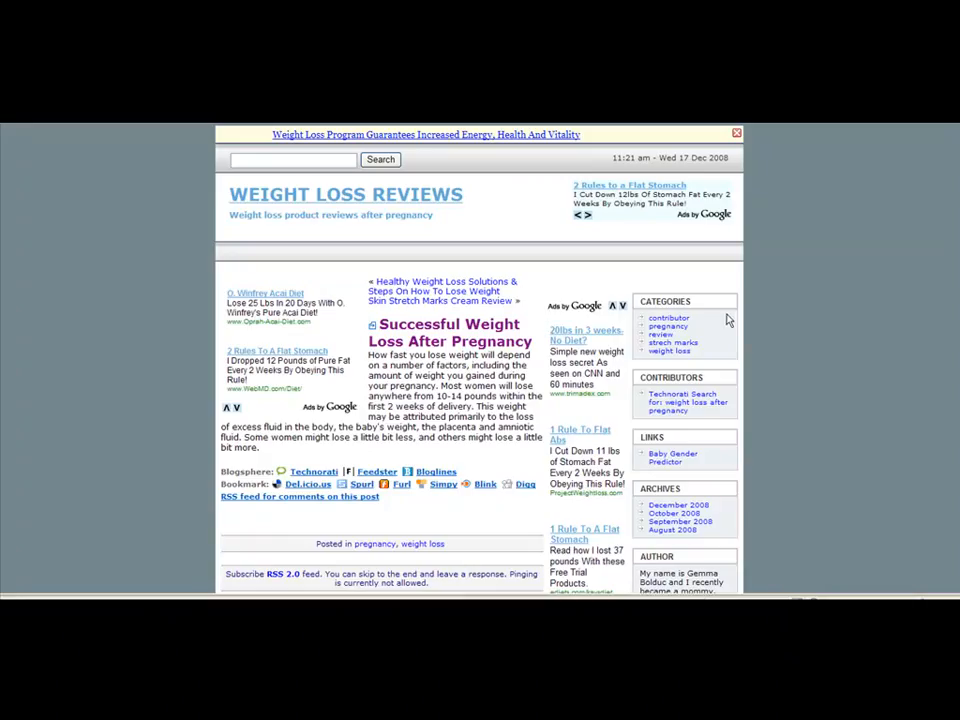
{"action": "scroll", "coordinate": [944, 376], "scroll_direction": "down", "scroll_amount": 5}
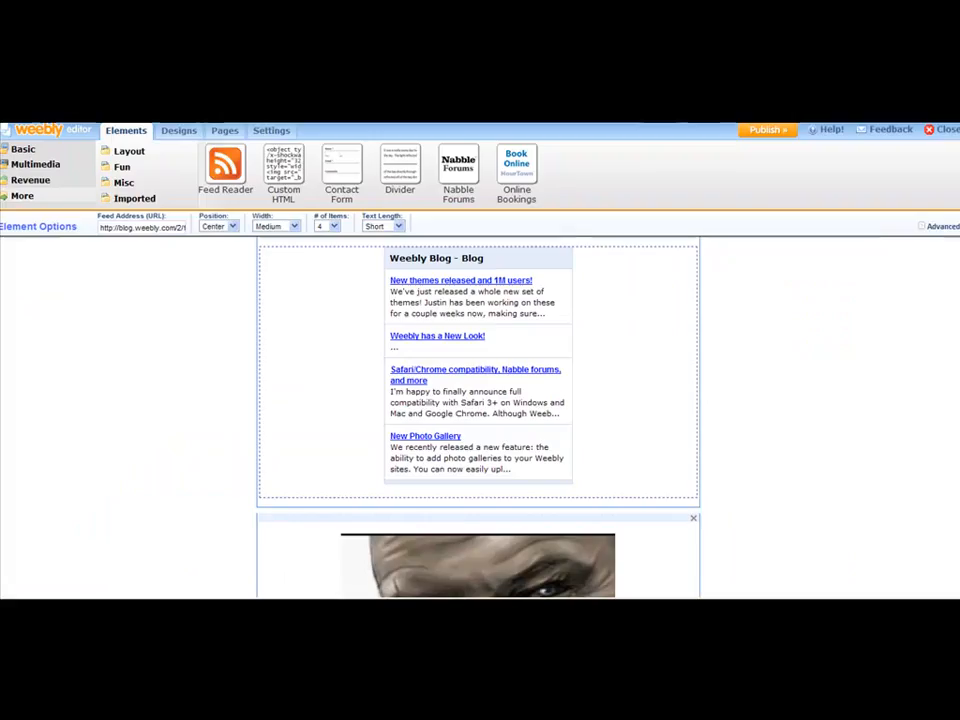
Back in the Weebly editor, try to replace the Weebly Blog feed's address with the copied FeedBurner address.
{"action": "left_click", "coordinate": [135, 228]}
{"action": "right_click", "coordinate": [137, 230]}
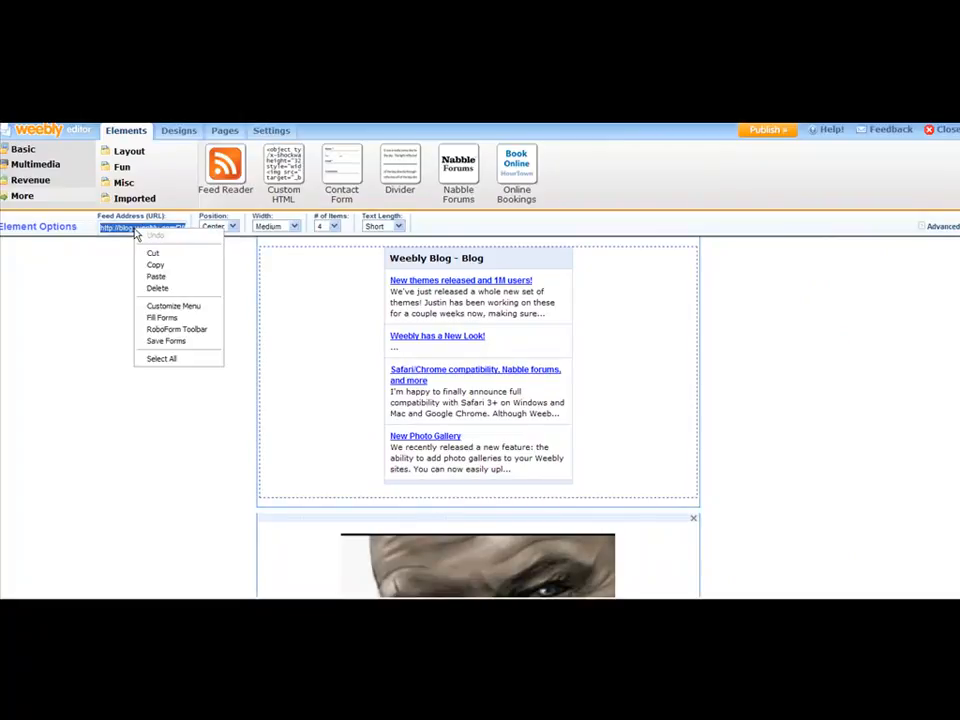
{"action": "left_click", "coordinate": [152, 275]}
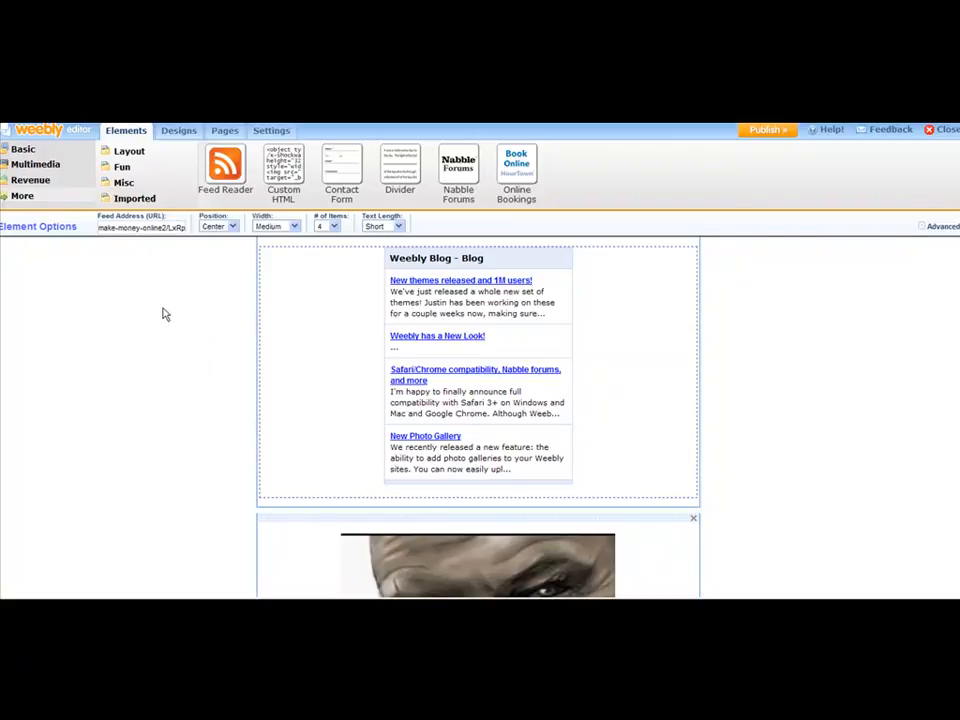
{"action": "left_click", "coordinate": [790, 316]}
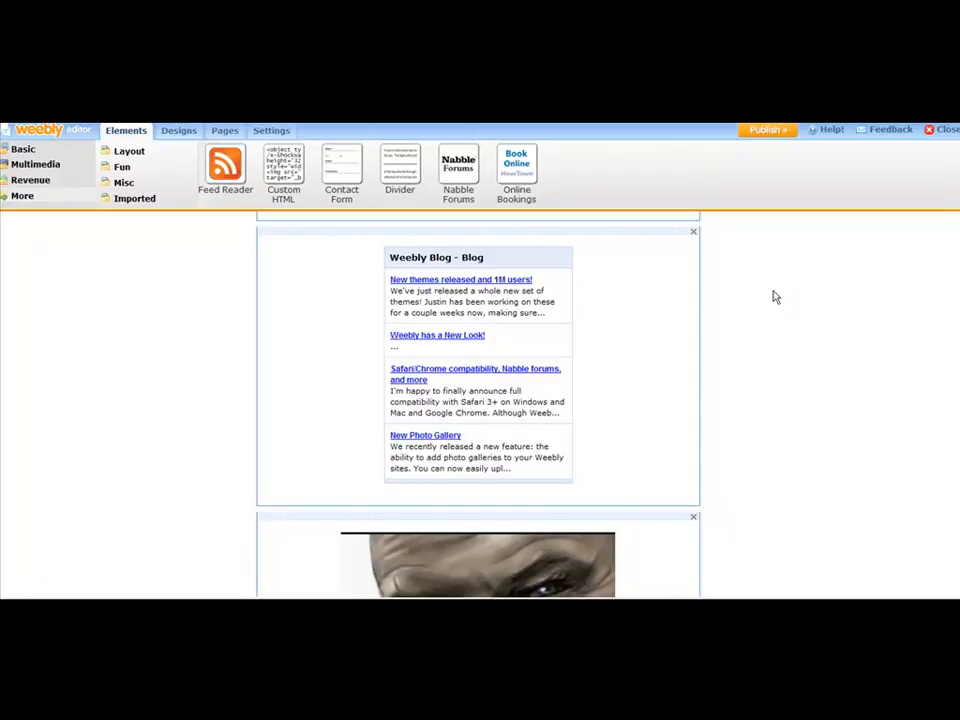
{"action": "left_click", "coordinate": [663, 304]}
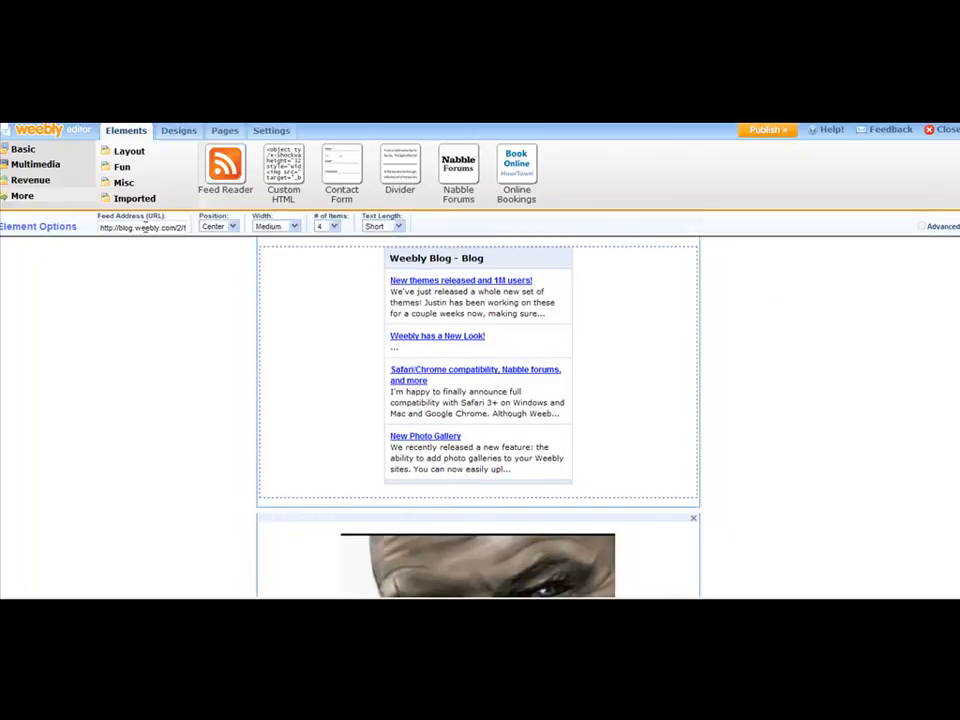
{"action": "triple_click", "coordinate": [138, 228]}
{"action": "right_click", "coordinate": [140, 230]}
{"action": "left_click", "coordinate": [163, 279]}
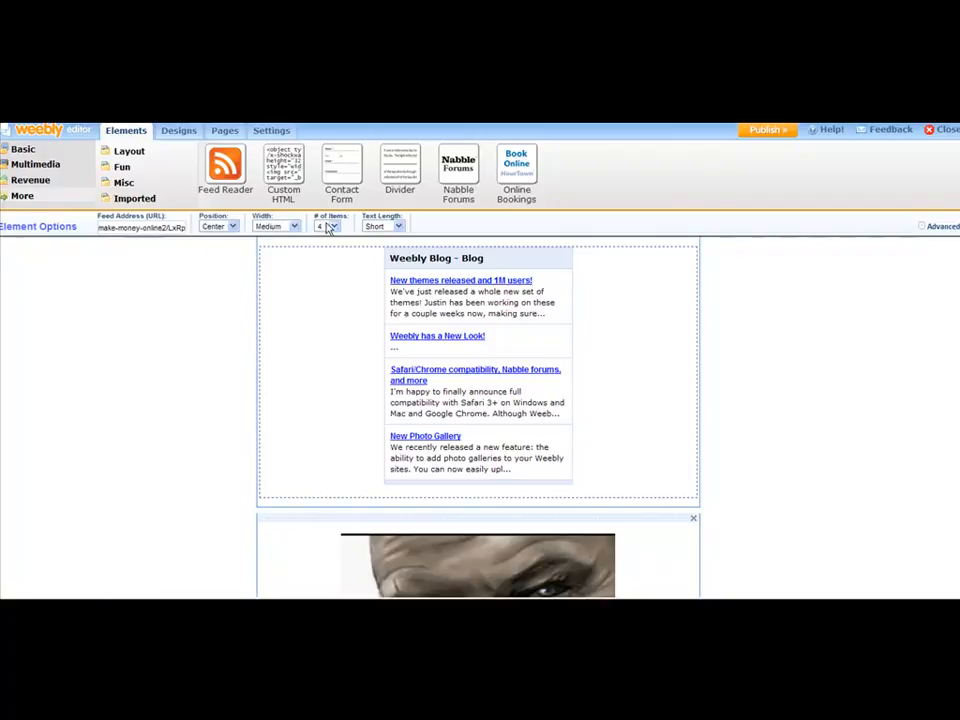
Try the Long text length on the feed, set it back to Short and deselect the feed.
{"action": "left_click", "coordinate": [398, 227]}
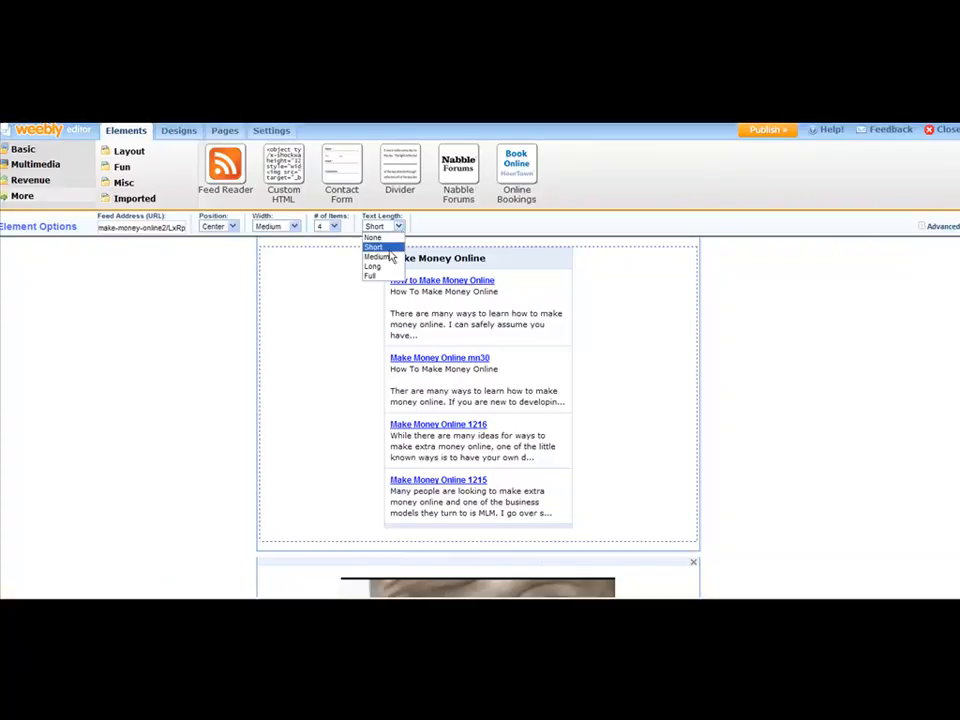
{"action": "left_click", "coordinate": [395, 266]}
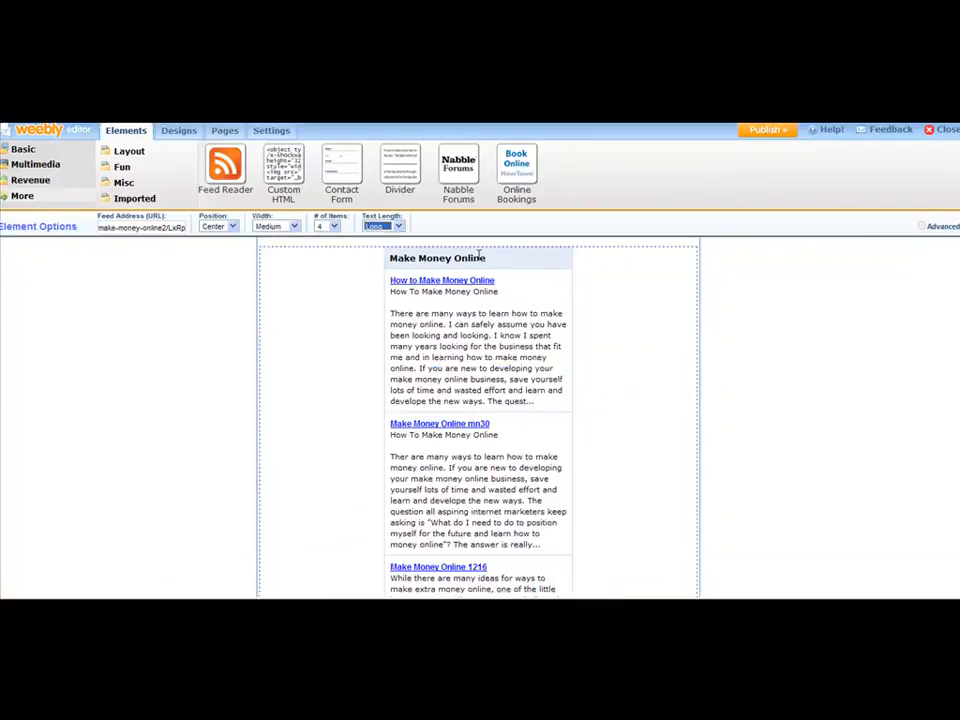
{"action": "left_click", "coordinate": [397, 226]}
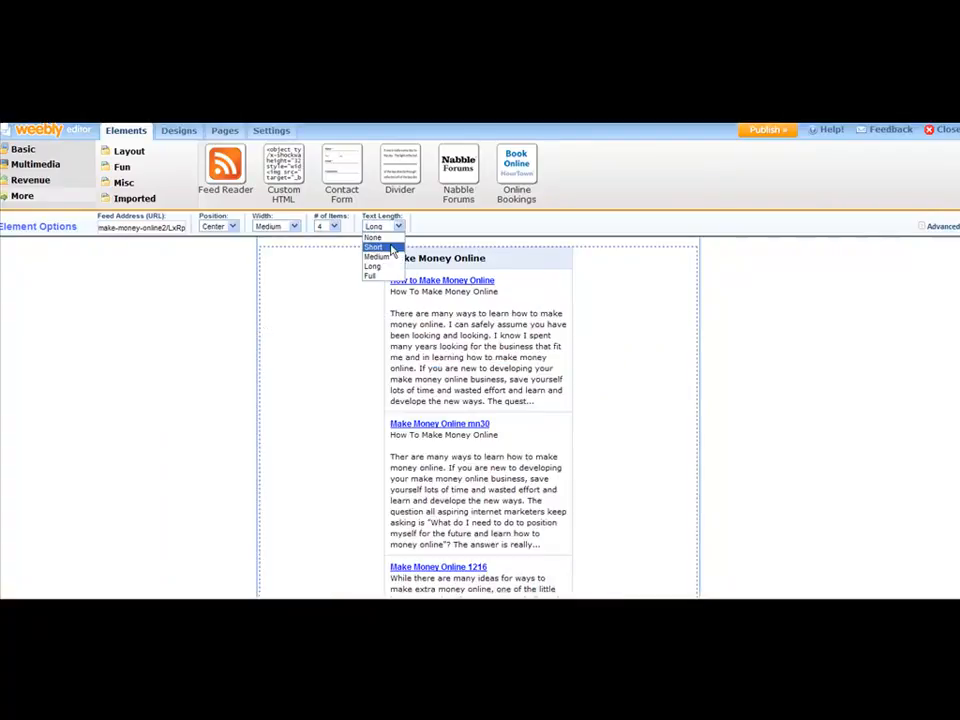
{"action": "key", "text": "Return"}
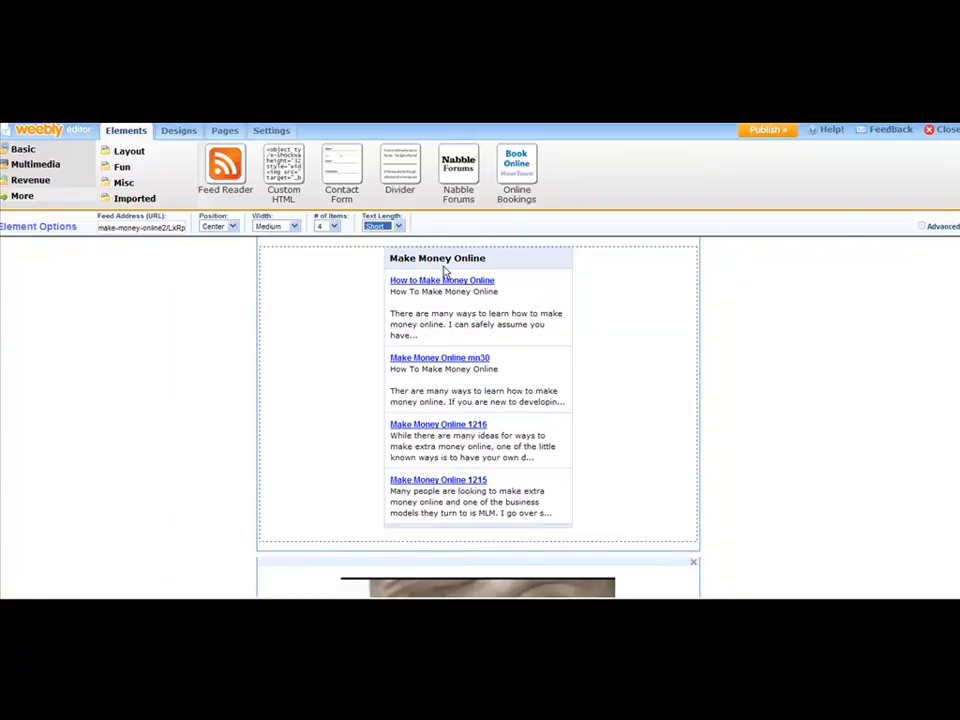
{"action": "left_click", "coordinate": [850, 357]}
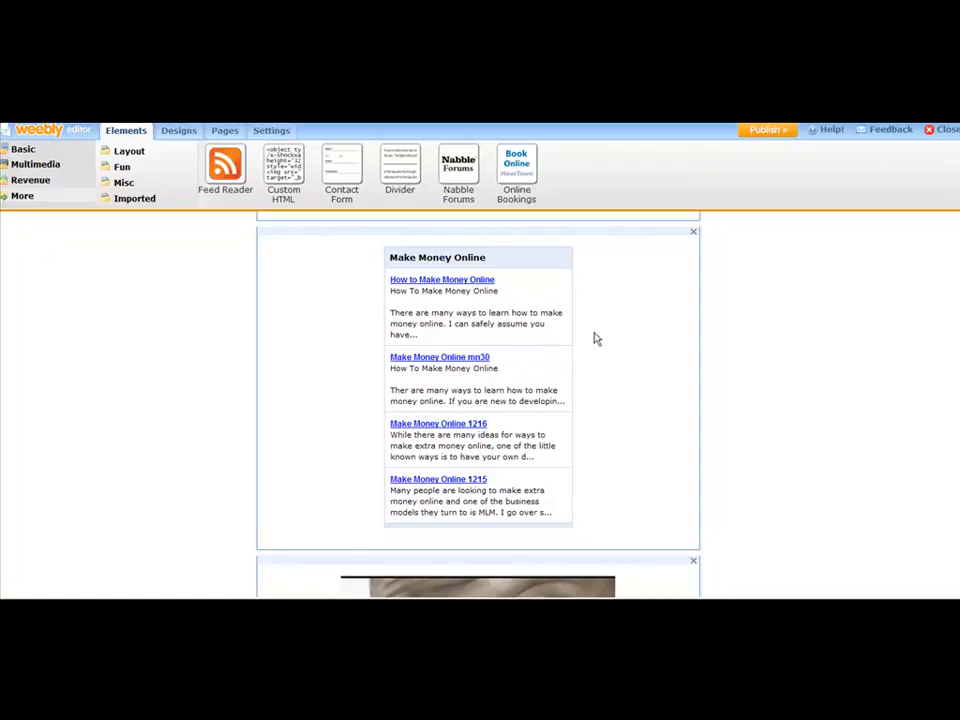
Try to reposition the Make Money Online feed element between the article and the video.
{"action": "mouse_move", "coordinate": [565, 232]}
{"action": "left_mouse_down"}
{"action": "mouse_move", "coordinate": [557, 597]}
{"action": "mouse_move", "coordinate": [647, 341]}
{"action": "mouse_move", "coordinate": [602, 298]}
{"action": "mouse_move", "coordinate": [472, 237]}
{"action": "mouse_move", "coordinate": [560, 250]}
{"action": "left_mouse_up"}
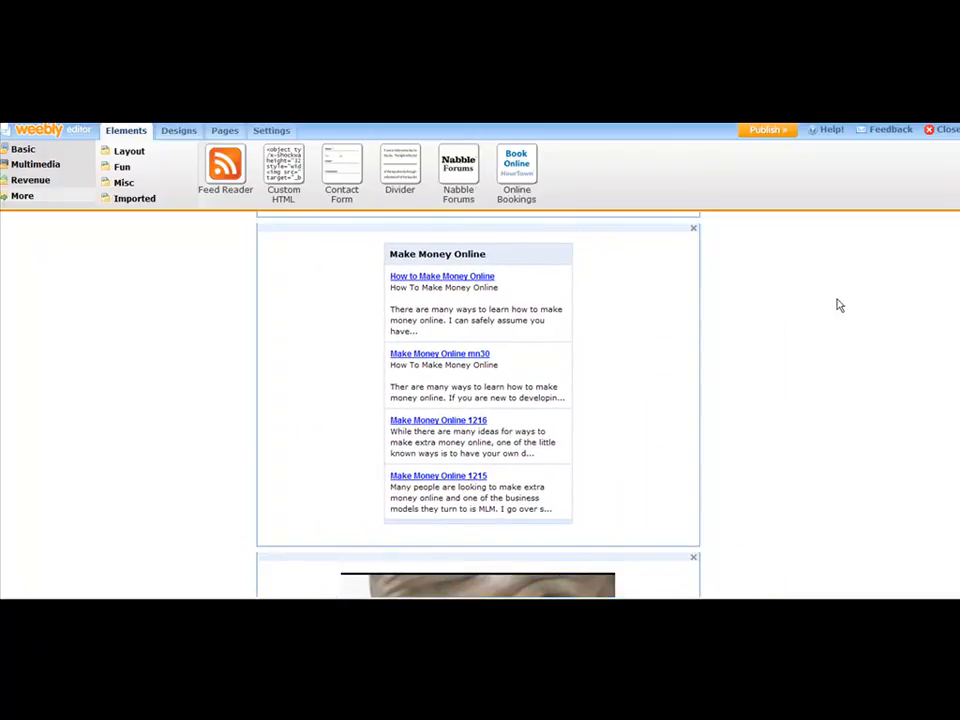
{"action": "scroll", "coordinate": [900, 360], "scroll_direction": "down", "scroll_amount": 1}
{"action": "scroll", "coordinate": [928, 441], "scroll_direction": "up", "scroll_amount": 3}
{"action": "scroll", "coordinate": [930, 430], "scroll_direction": "up", "scroll_amount": 2}
{"action": "scroll", "coordinate": [913, 424], "scroll_direction": "down", "scroll_amount": 4}
{"action": "scroll", "coordinate": [849, 379], "scroll_direction": "up", "scroll_amount": 1}
{"action": "scroll", "coordinate": [666, 332], "scroll_direction": "up", "scroll_amount": 2}
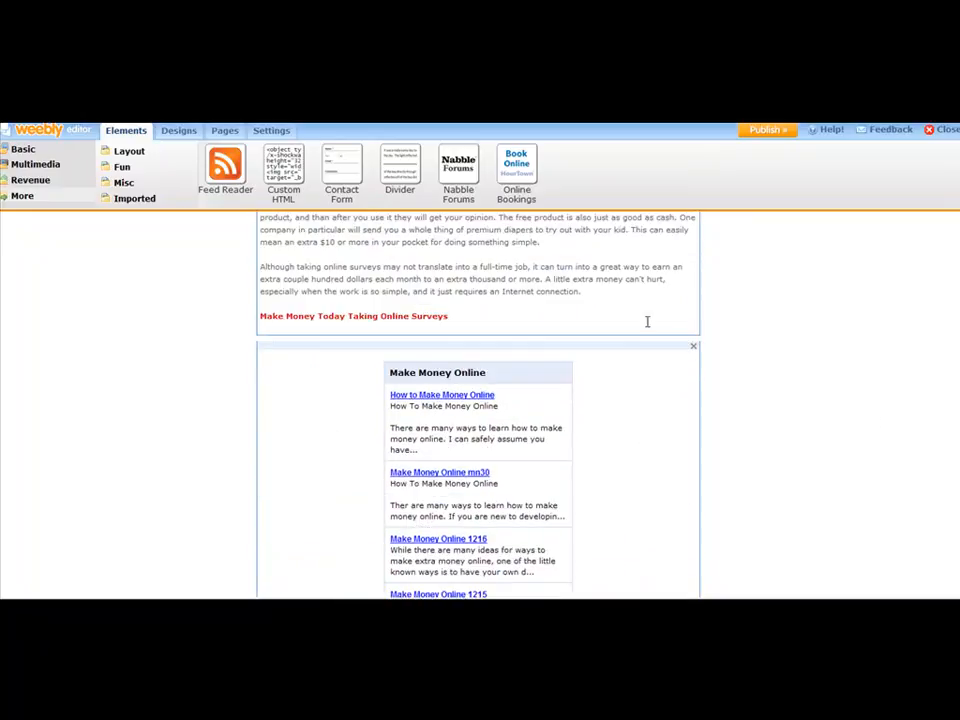
{"action": "scroll", "coordinate": [631, 345], "scroll_direction": "down", "scroll_amount": 2}
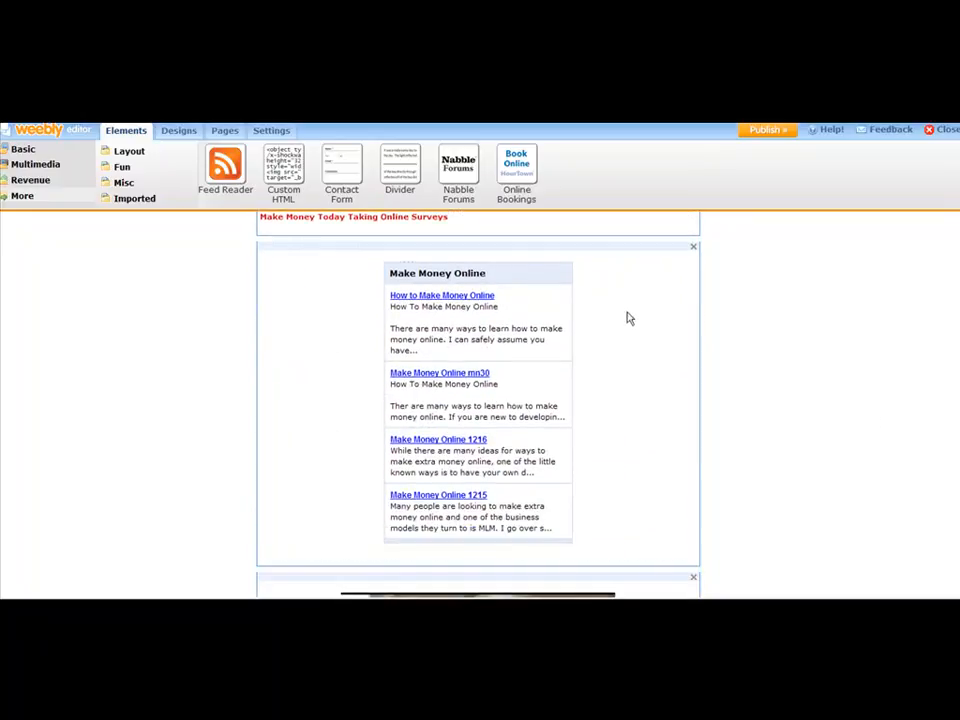
{"action": "left_click_drag", "start_coordinate": [631, 246], "coordinate": [627, 309]}
Review the page's YouTube video, the Make Money Online feed and the closing paragraphs of the article.
{"action": "scroll", "coordinate": [478, 400], "scroll_direction": "up", "scroll_amount": 5}
{"action": "scroll", "coordinate": [478, 400], "scroll_direction": "down", "scroll_amount": 10}
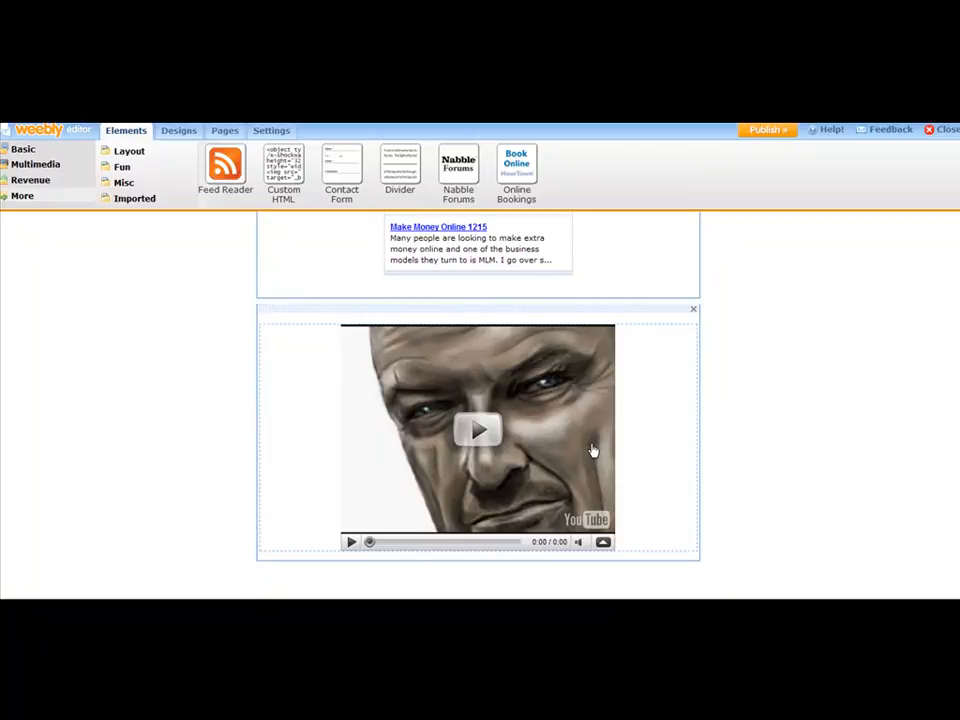
{"action": "scroll", "coordinate": [478, 400], "scroll_direction": "down", "scroll_amount": 1}
{"action": "scroll", "coordinate": [478, 400], "scroll_direction": "up", "scroll_amount": 1}
{"action": "scroll", "coordinate": [478, 400], "scroll_direction": "down", "scroll_amount": 1}
{"action": "scroll", "coordinate": [478, 400], "scroll_direction": "down", "scroll_amount": 1}
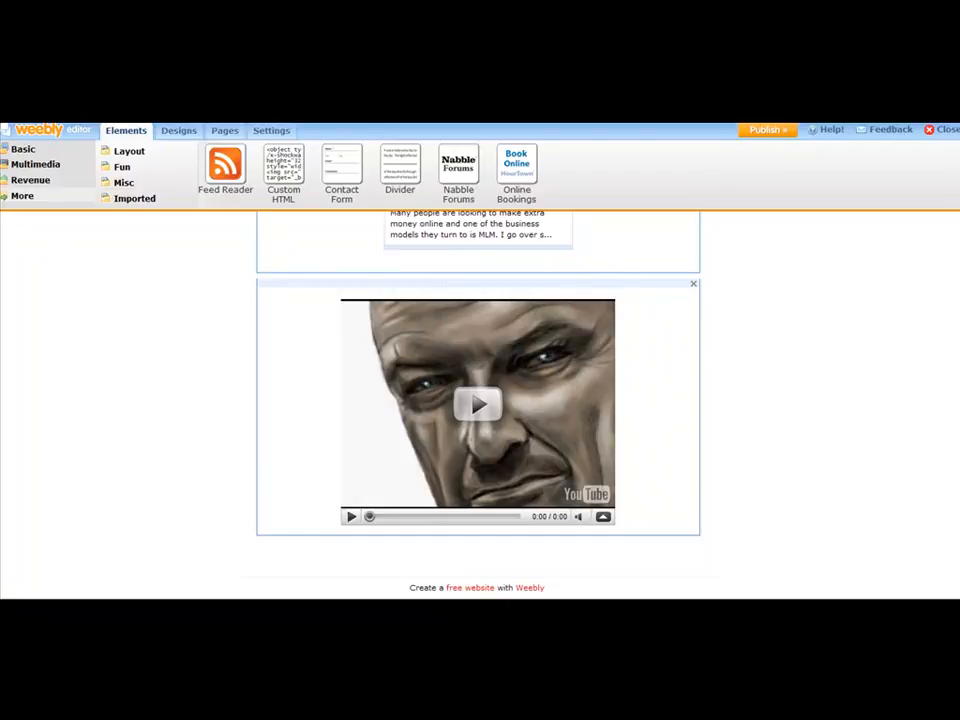
{"action": "scroll", "coordinate": [478, 400], "scroll_direction": "up", "scroll_amount": 5}
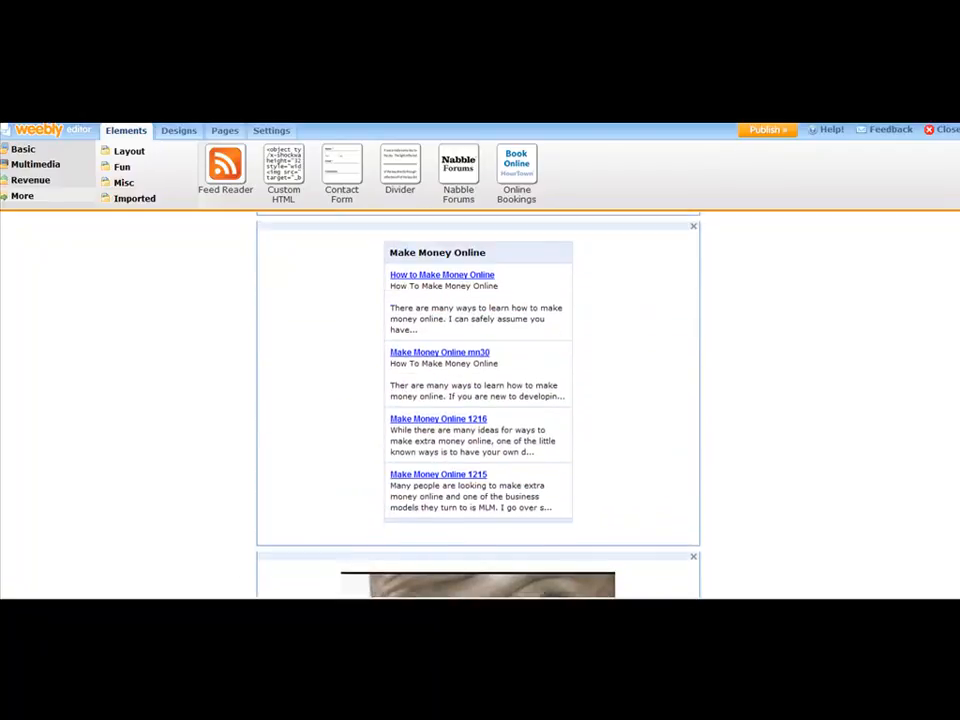
{"action": "scroll", "coordinate": [478, 400], "scroll_direction": "up", "scroll_amount": 3}
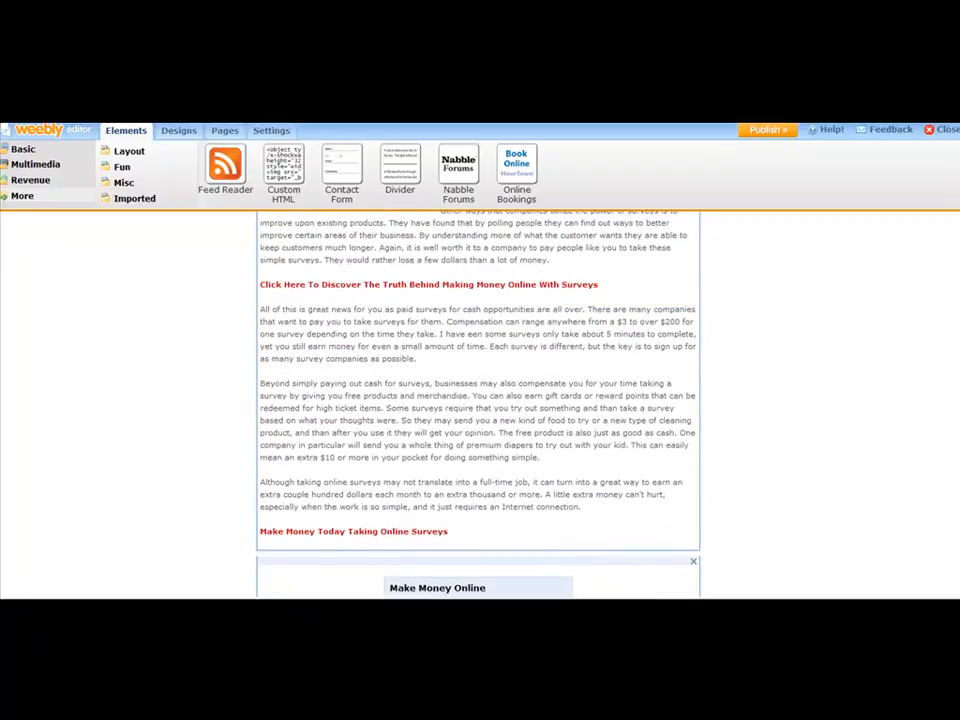